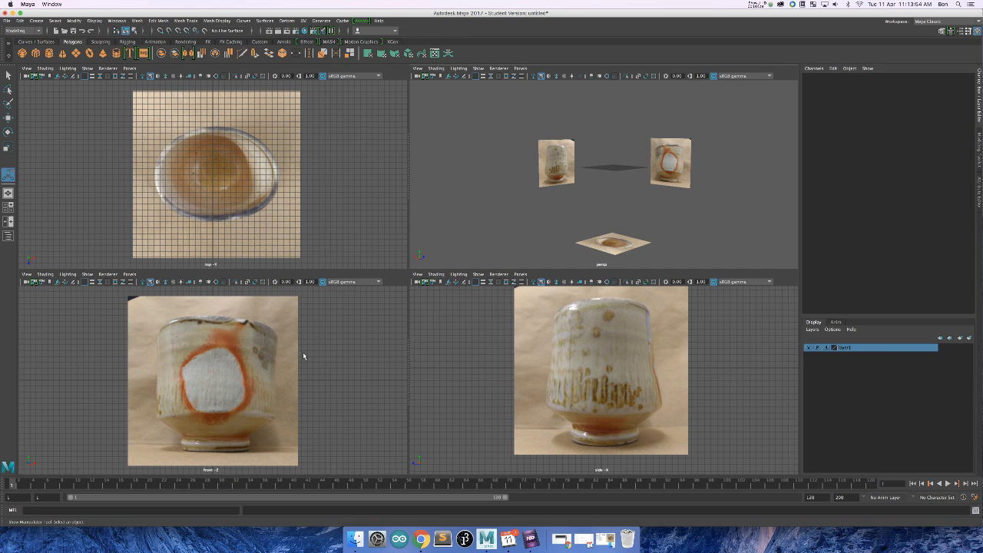
scroll(302, 352, up, 3)
scroll(304, 354, up, 2)
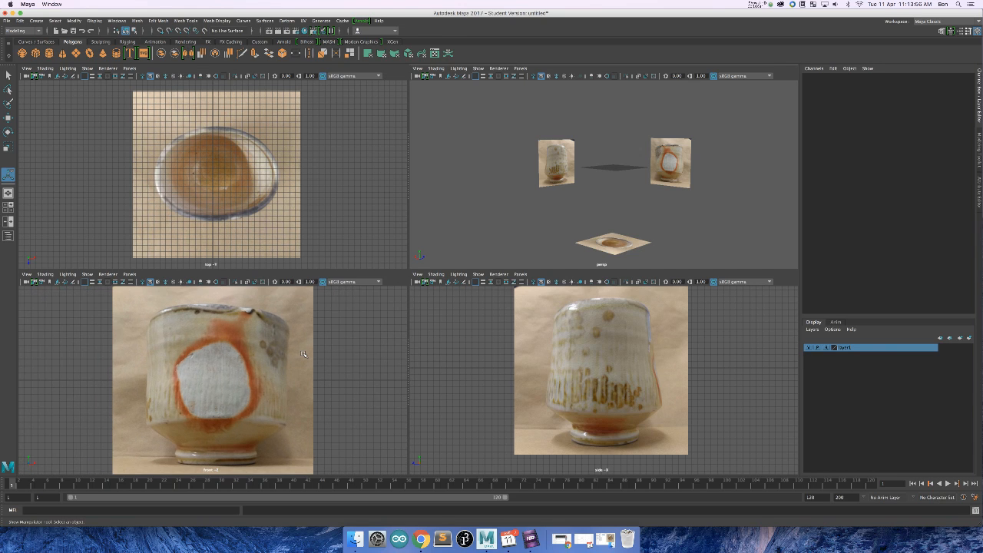
scroll(304, 354, down, 2)
scroll(626, 350, down, 1)
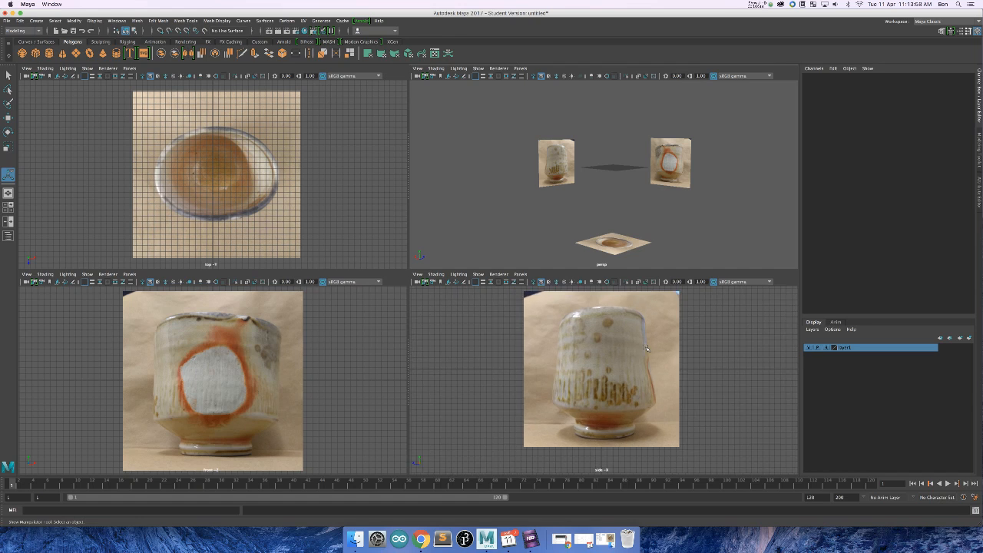
scroll(637, 349, up, 3)
scroll(646, 348, down, 1)
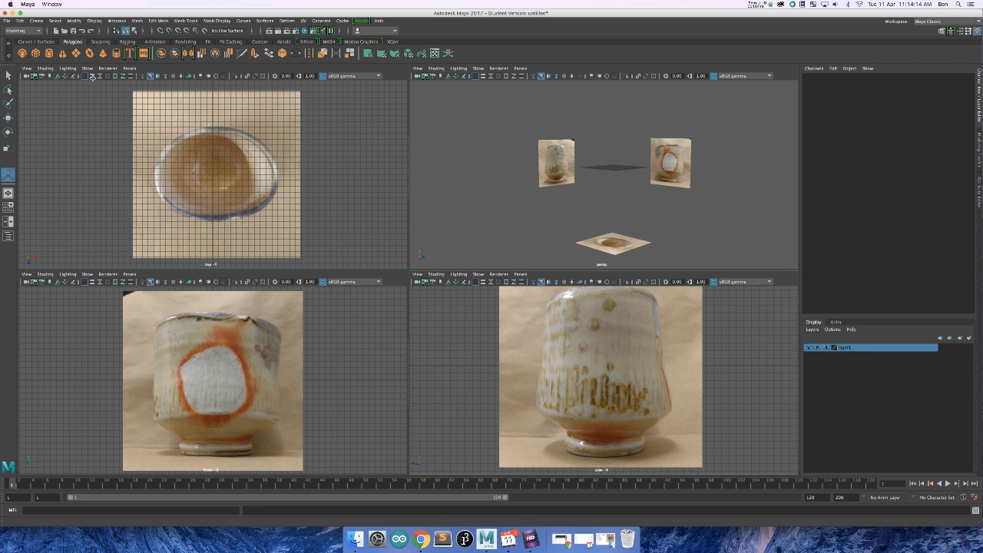
- Create a polygon cylinder with radius 1 and height 2 at the origin
click(49, 56)
scroll(667, 162, up, 2)
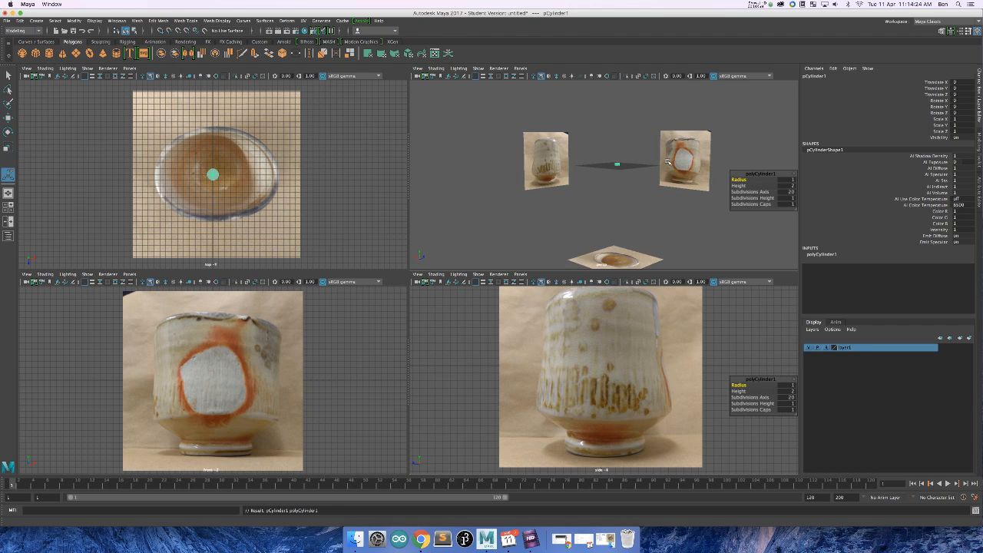
scroll(668, 162, up, 4)
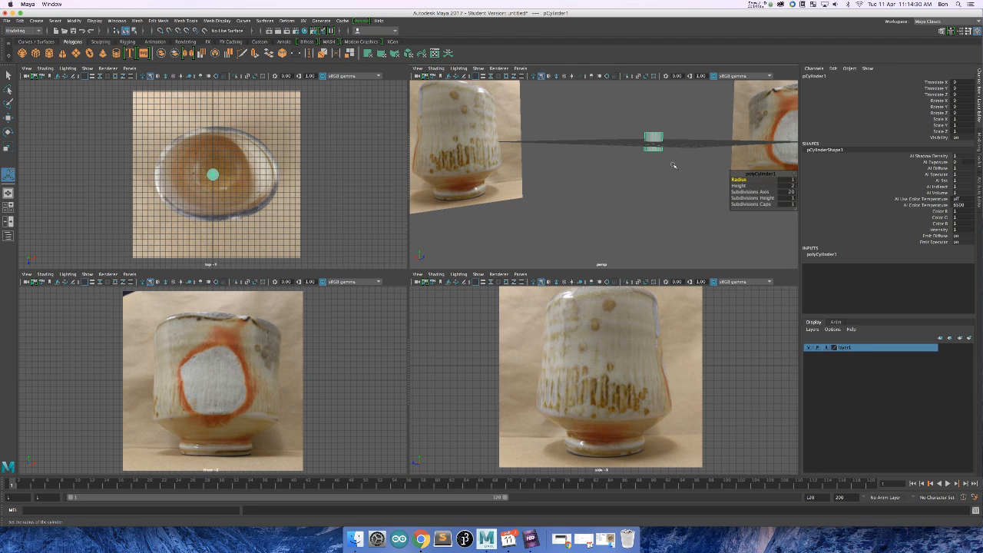
scroll(685, 144, down, 4)
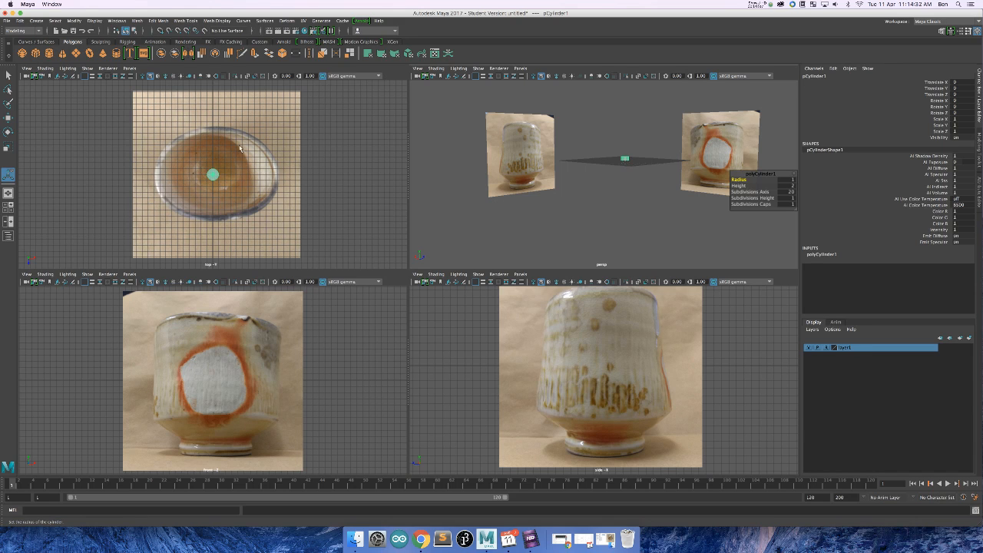
scroll(230, 181, up, 5)
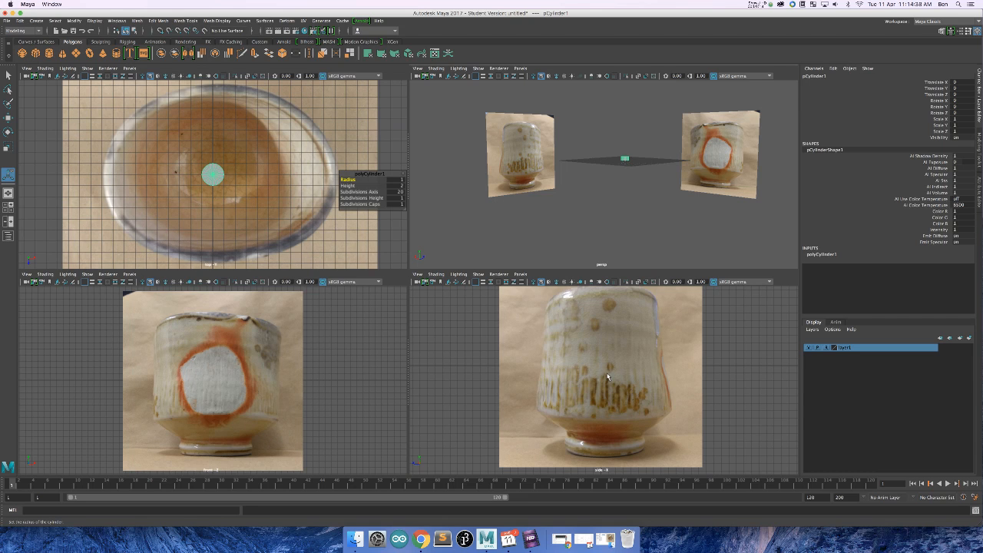
scroll(666, 198, down, 3)
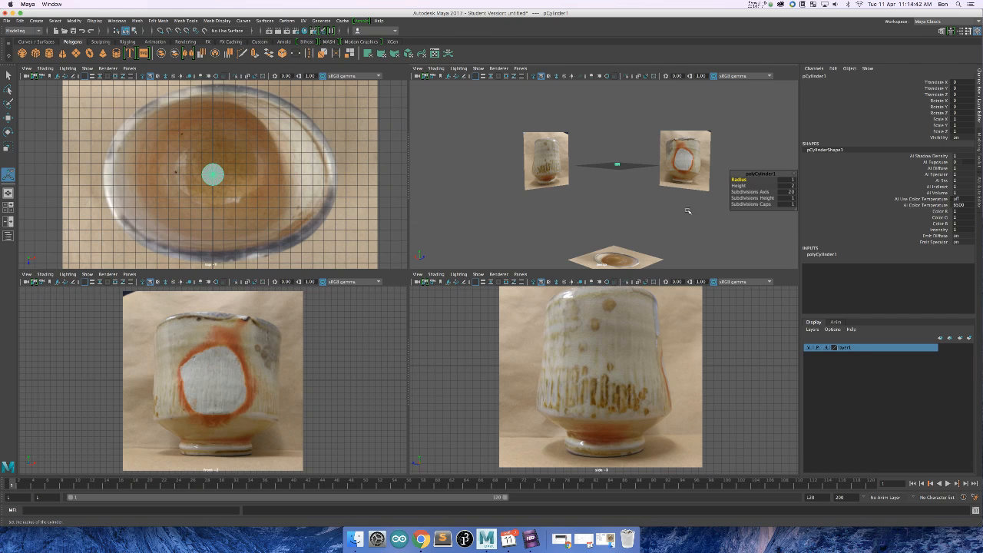
- Make the image plane layer selectable and move the front reference image back along Z to the far side of the cylinder
alt+drag(704, 235, 691, 133)
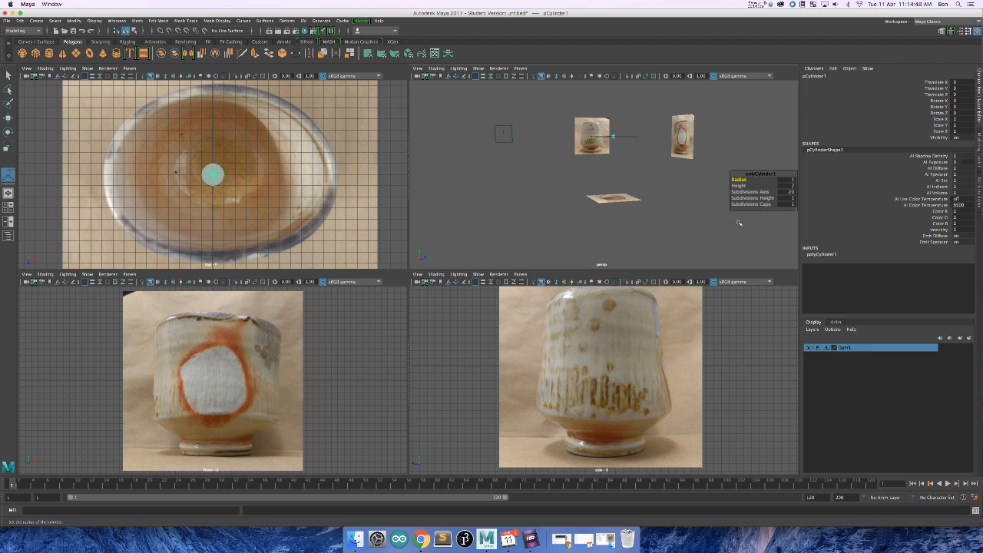
click(826, 347)
click(742, 124)
click(682, 137)
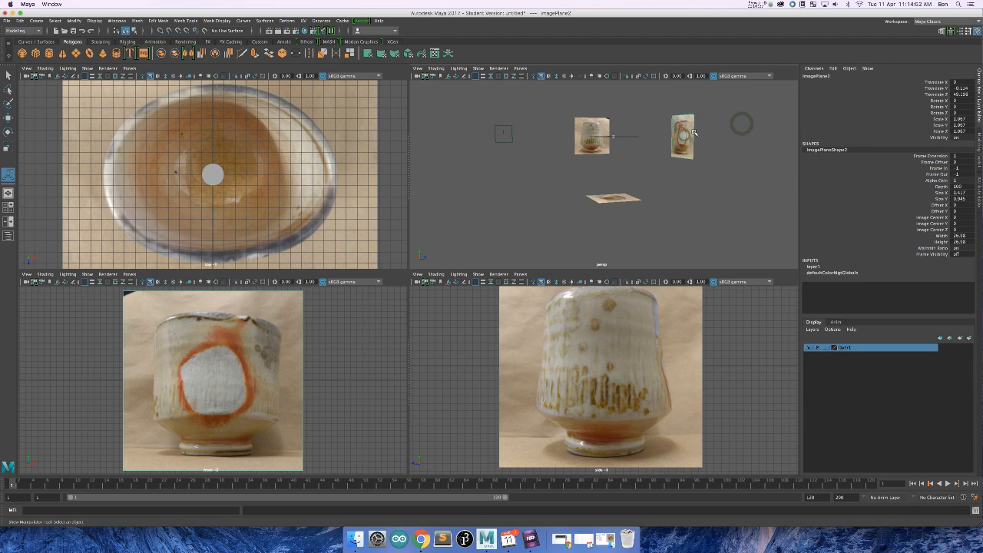
key(w)
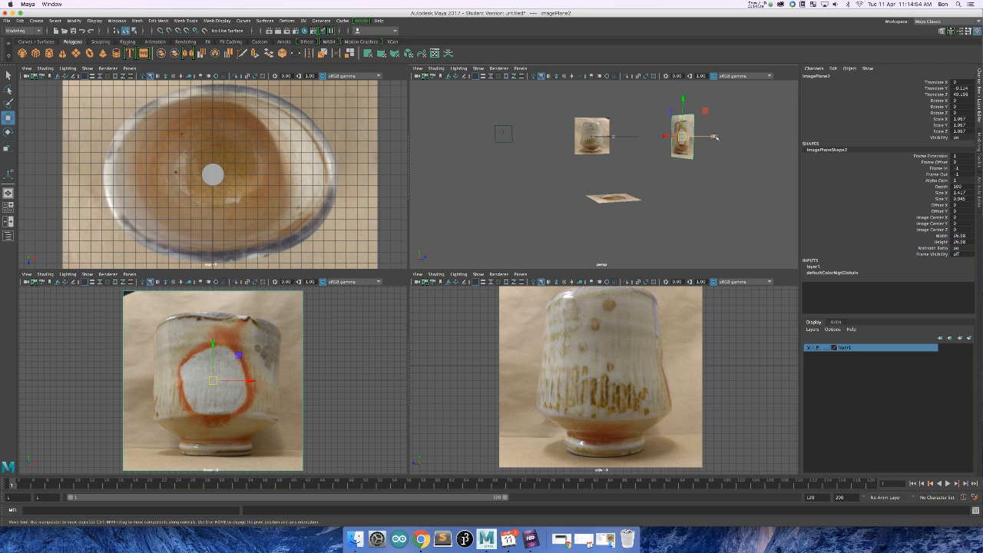
drag(714, 136, 564, 145)
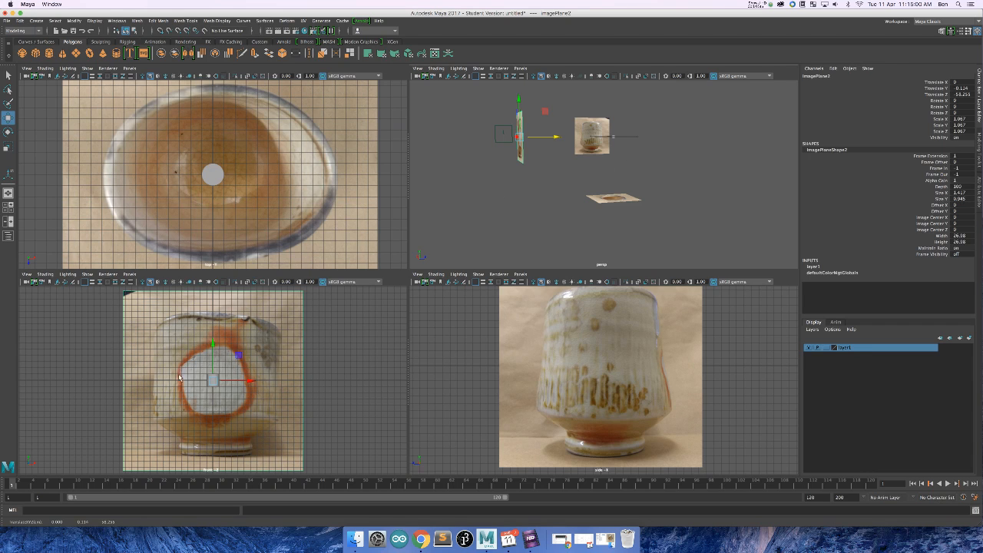
- Move the side reference image back along X so that it stands behind the cylinder in the side view
mouse_move(565, 194)
alt+mouse_down()
mouse_move(564, 209)
mouse_move(574, 209)
alt+mouse_up()
click(533, 120)
drag(504, 120, 647, 156)
alt+drag(467, 153, 495, 159)
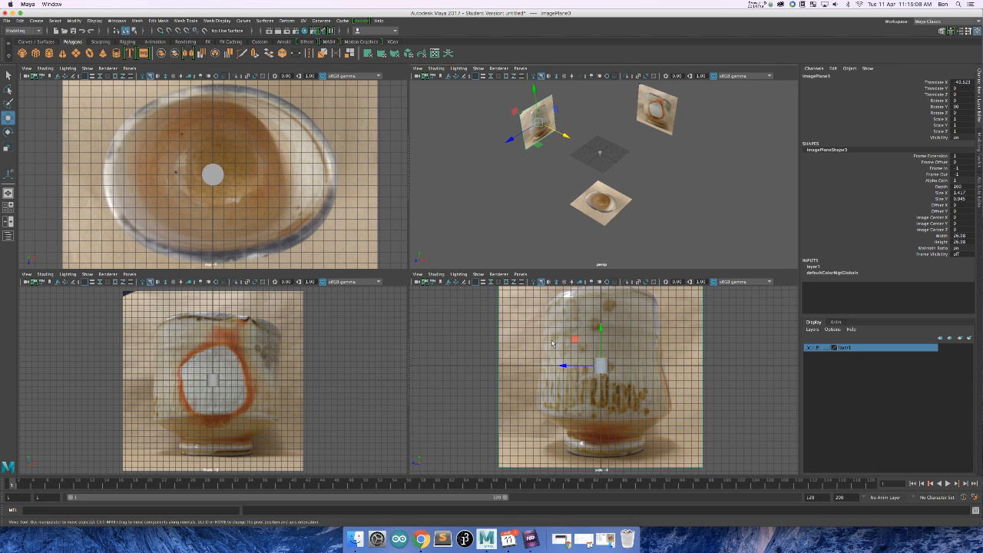
drag(565, 135, 558, 130)
- Set the image planes' display layer back to Reference and clear the selection
click(827, 348)
click(827, 348)
click(732, 199)
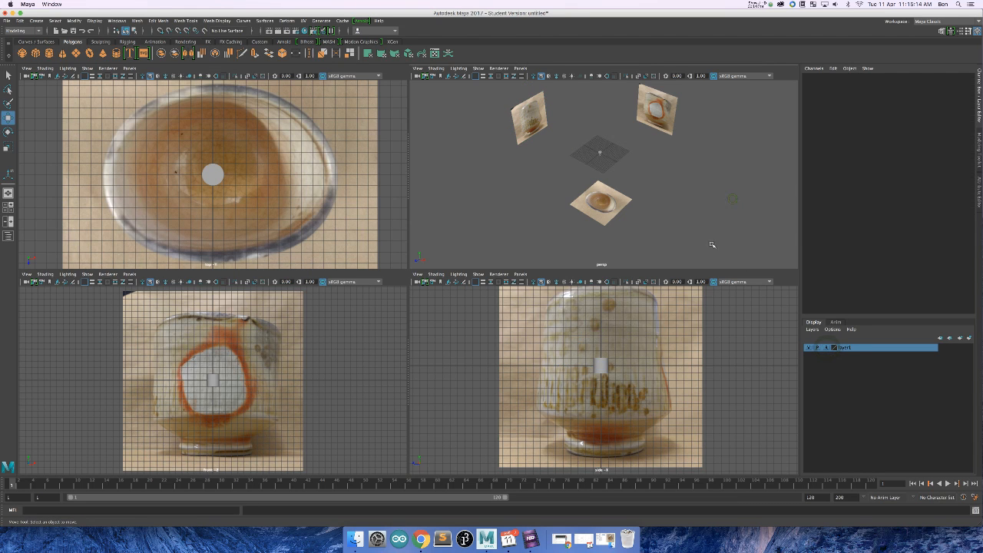
- Rename the image planes' display layer as ref
double_click(846, 347)
right_click(849, 349)
click(953, 400)
double_click(845, 348)
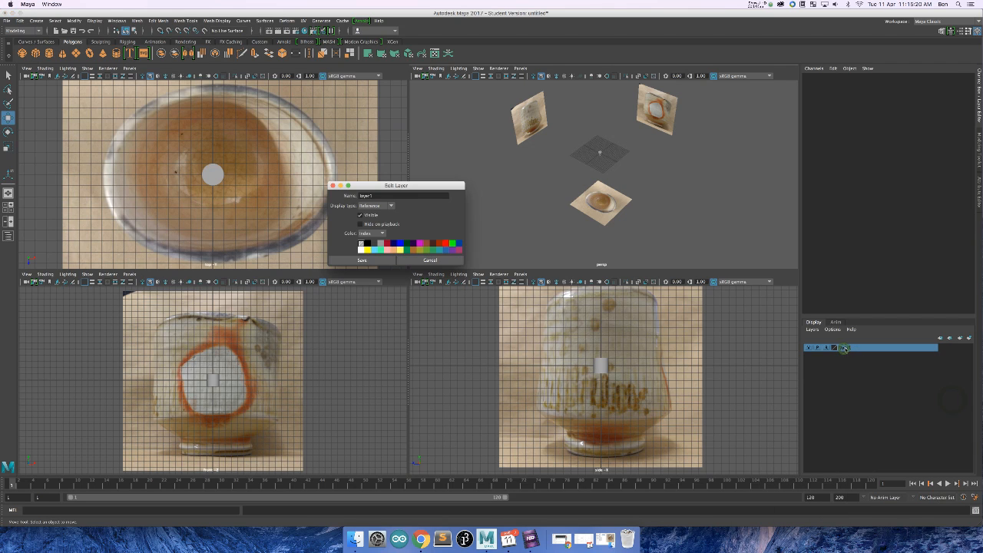
double_click(386, 197)
text(ref)
click(369, 260)
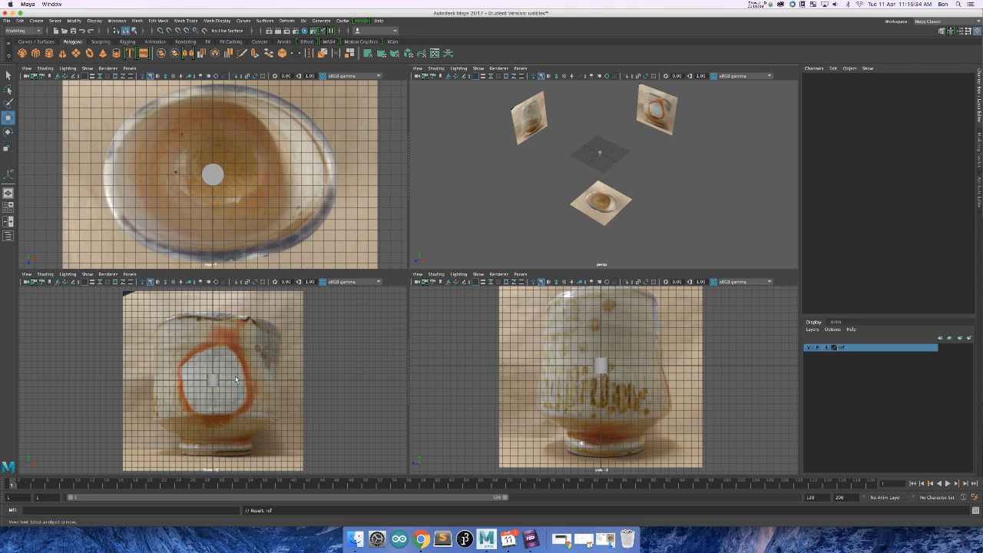
- Scale the cylinder uniformly to about 9.23 so that it roughly covers the cup body in the front view
drag(188, 362, 270, 420)
key(r)
drag(212, 380, 305, 417)
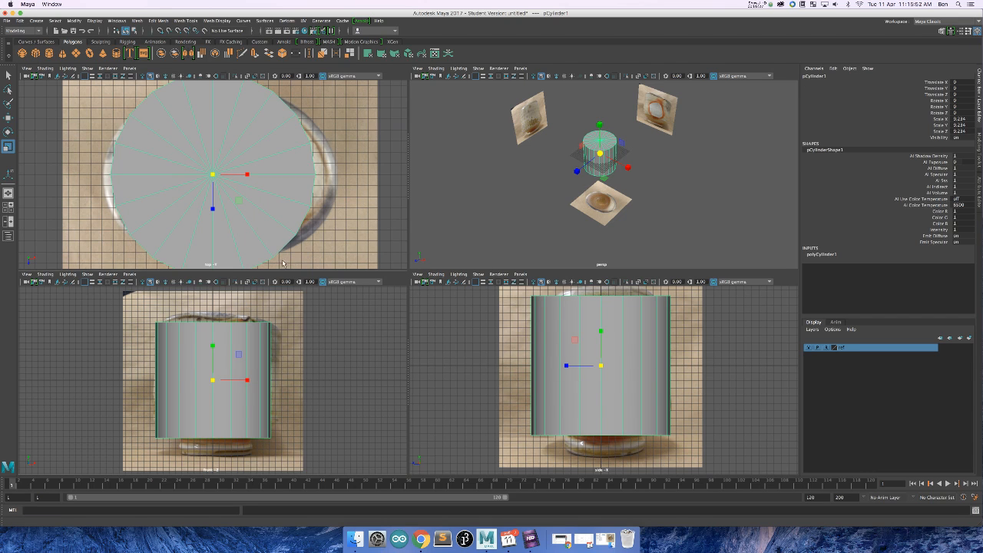
- Turn on X-Ray shading in the side, front and top views
click(435, 275)
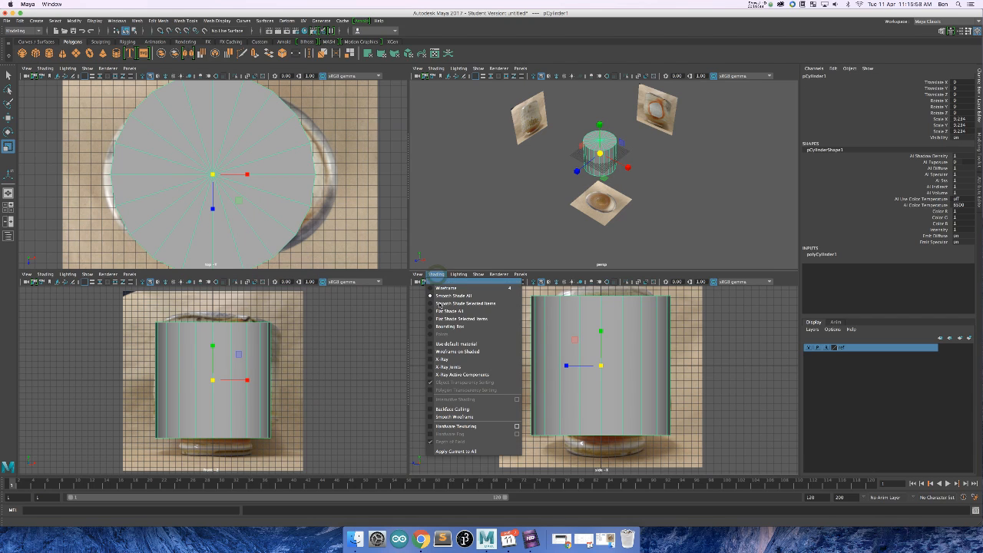
click(444, 359)
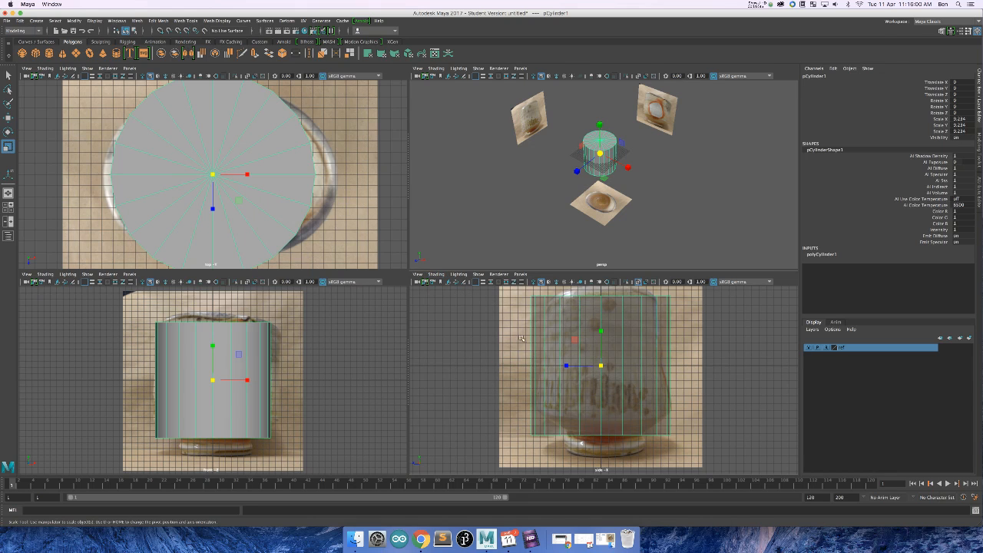
click(521, 338)
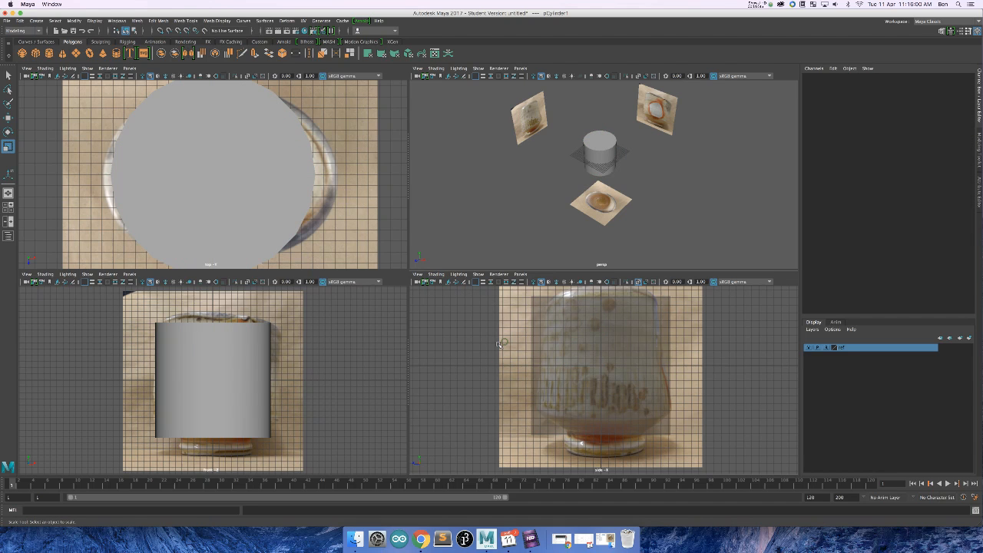
click(45, 274)
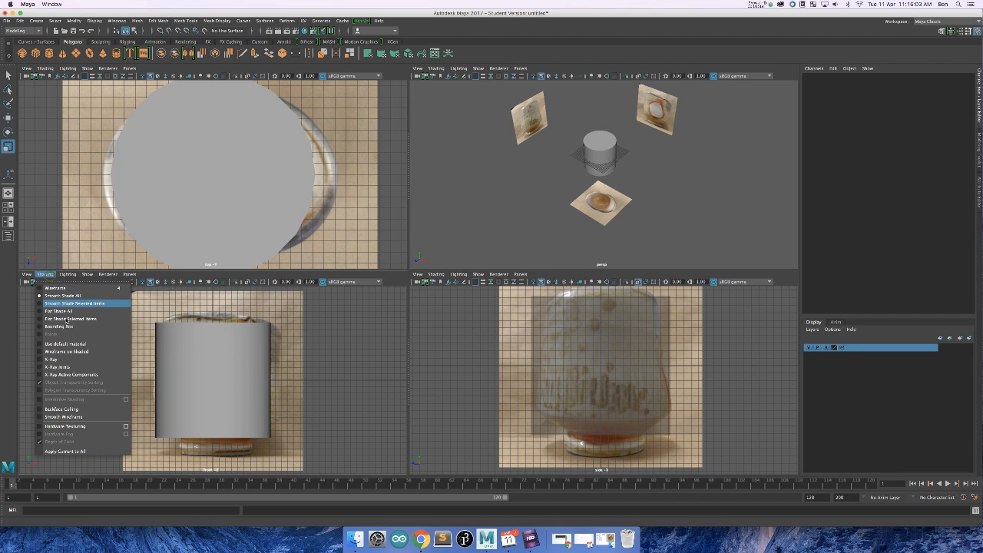
click(77, 359)
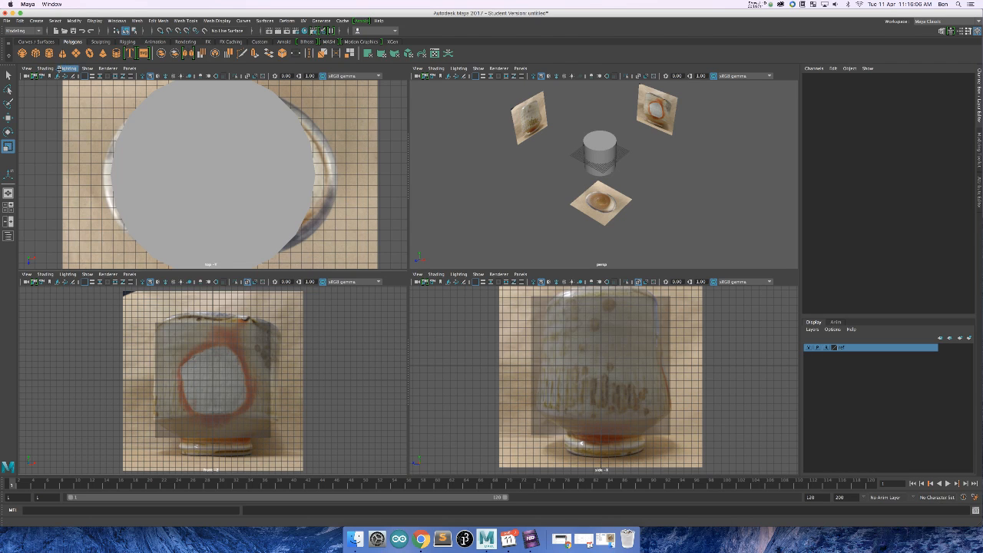
click(46, 69)
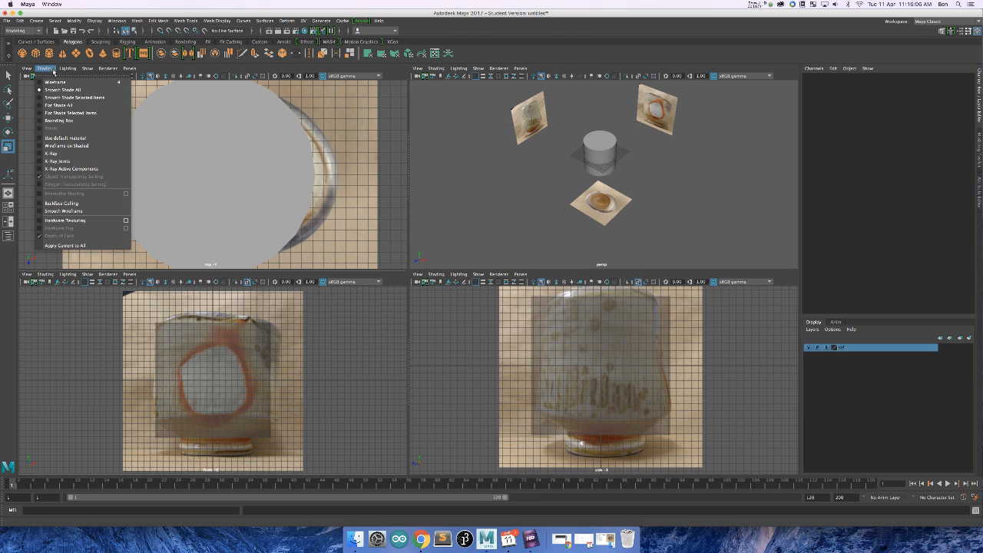
click(66, 153)
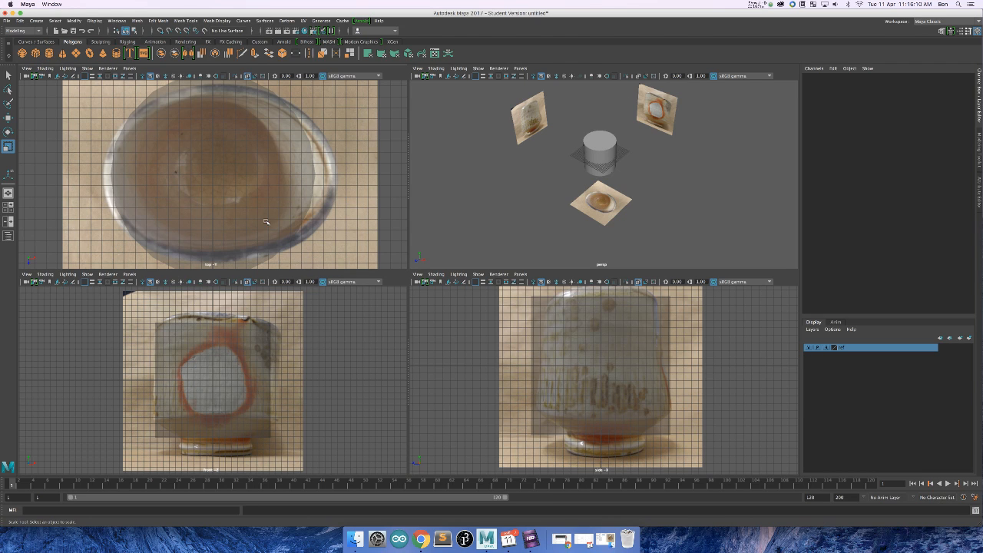
- Fit the cylinder to the cup's width in the top view, with Scale X about 10.63 and Translate X about 0.62
scroll(277, 206, down, 2)
scroll(293, 366, up, 2)
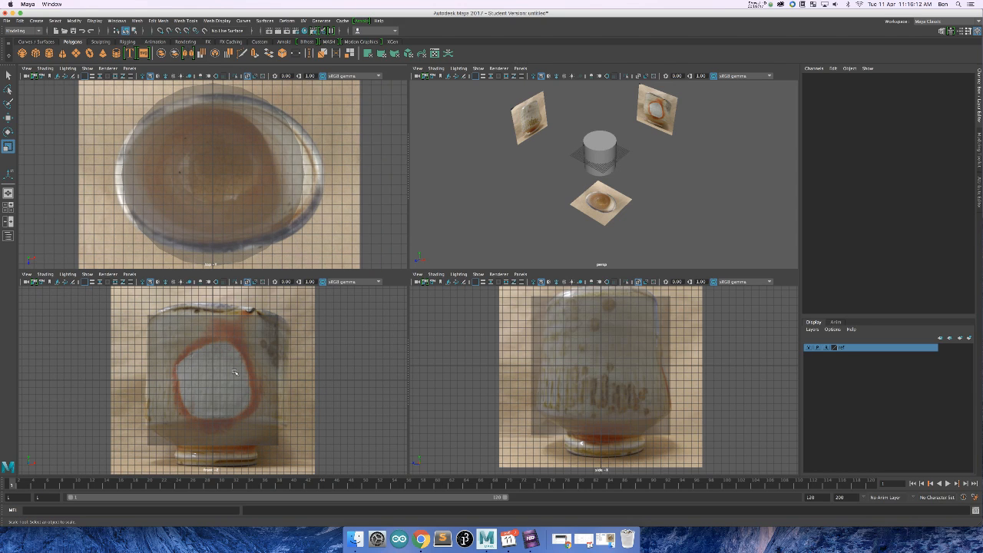
scroll(317, 410, up, 2)
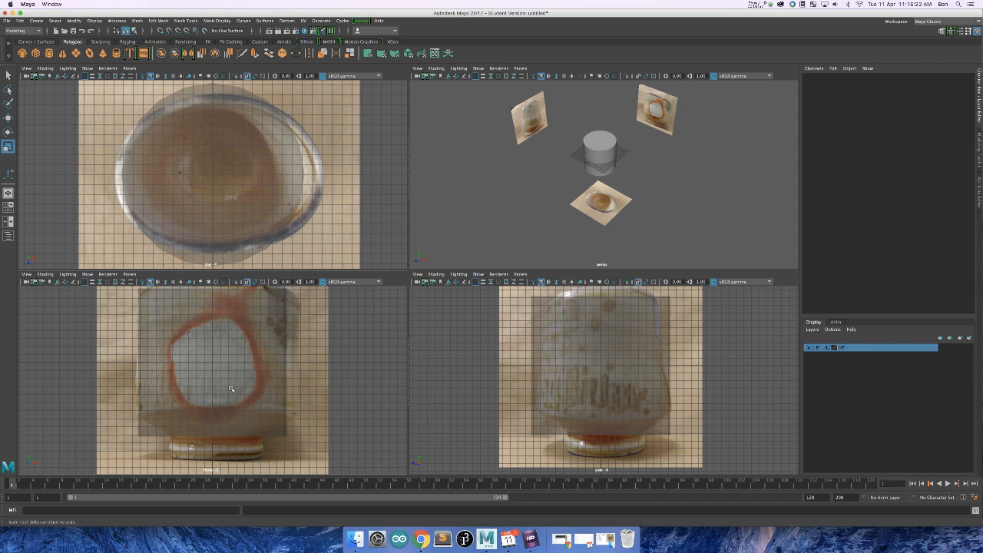
click(222, 178)
drag(247, 175, 253, 176)
key(w)
key(r)
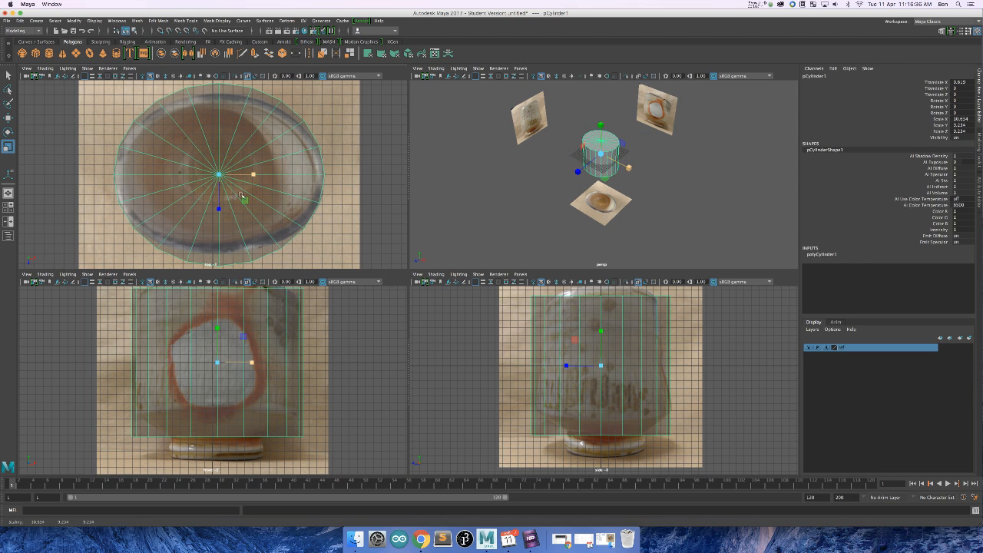
- Scale the cylinder along Z to about 8.21 to match the cup's oval outline in the top view
drag(221, 208, 220, 203)
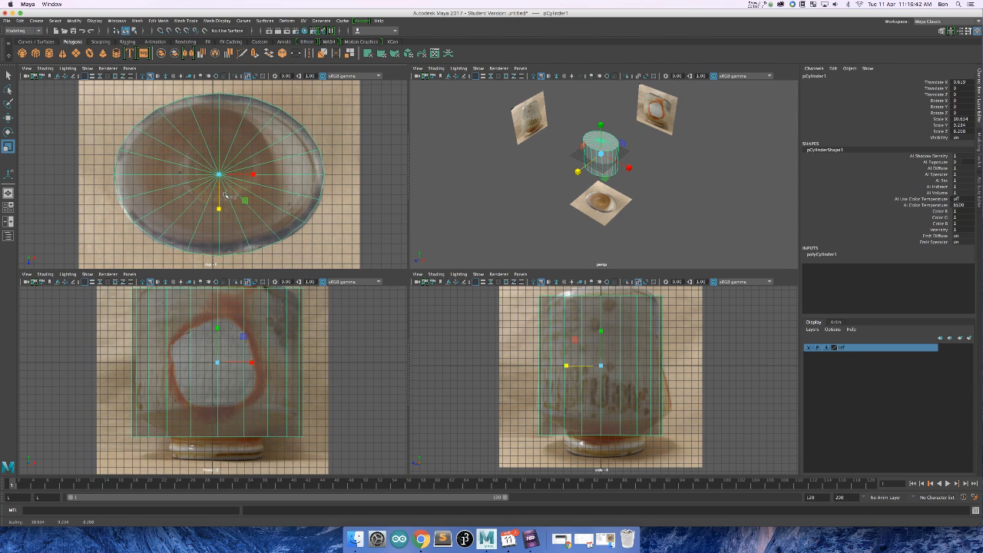
key(w)
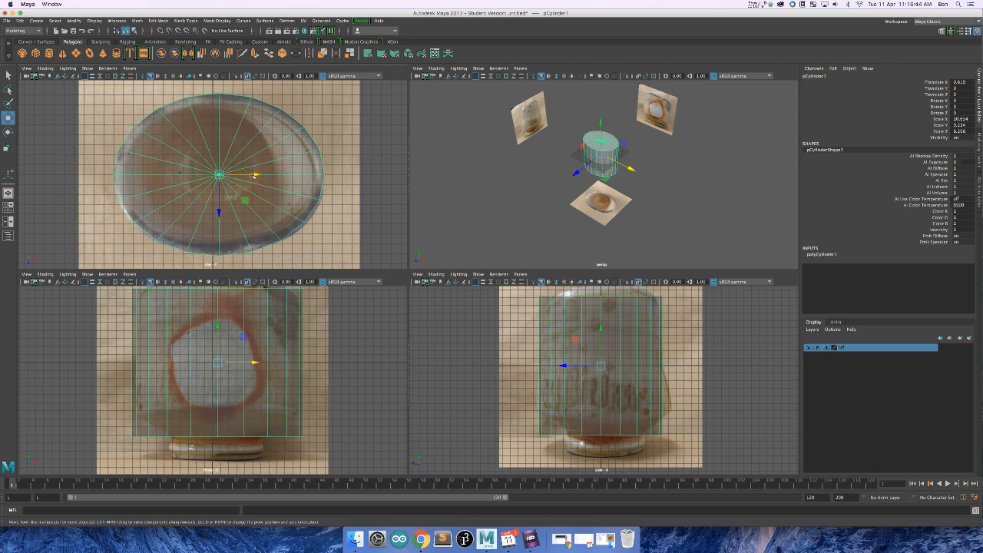
key(e)
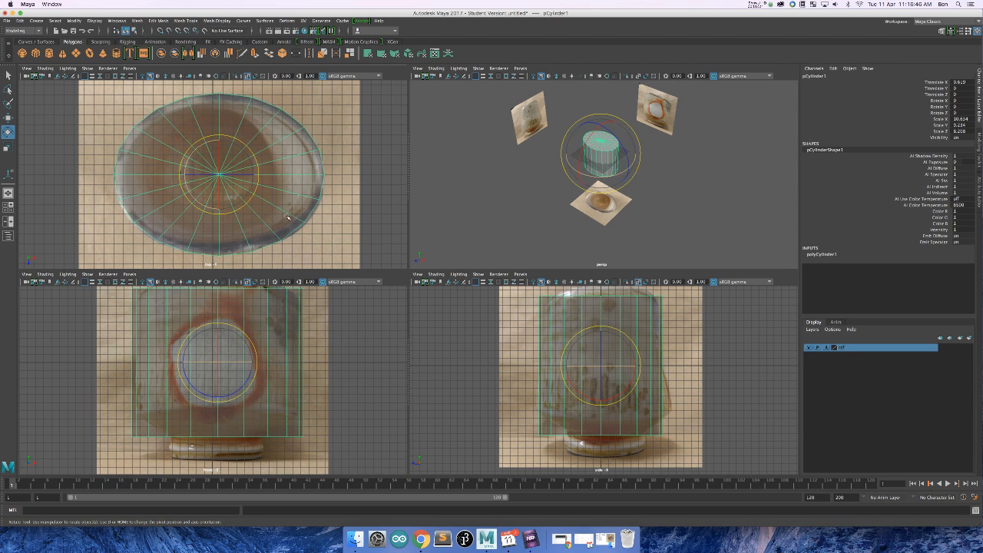
key(r)
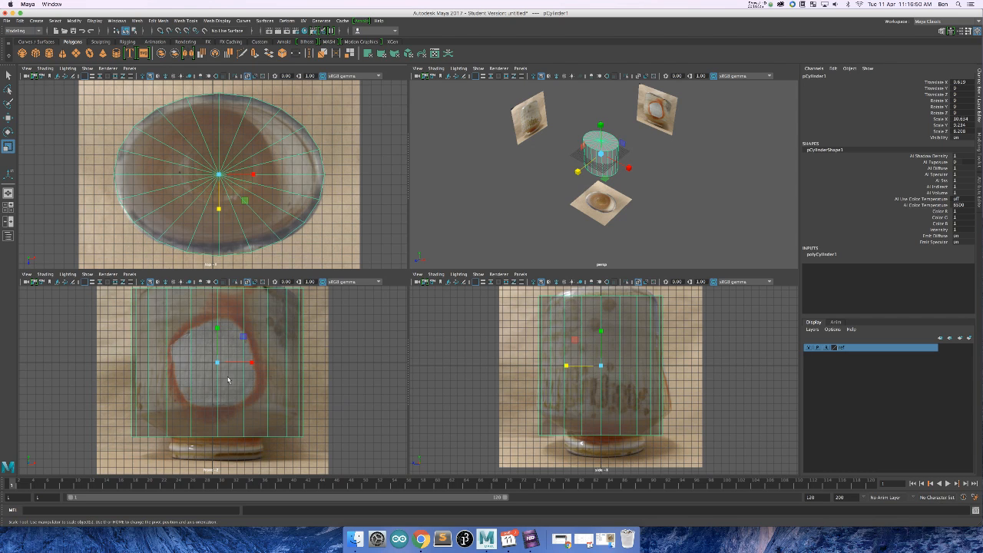
scroll(278, 368, down, 1)
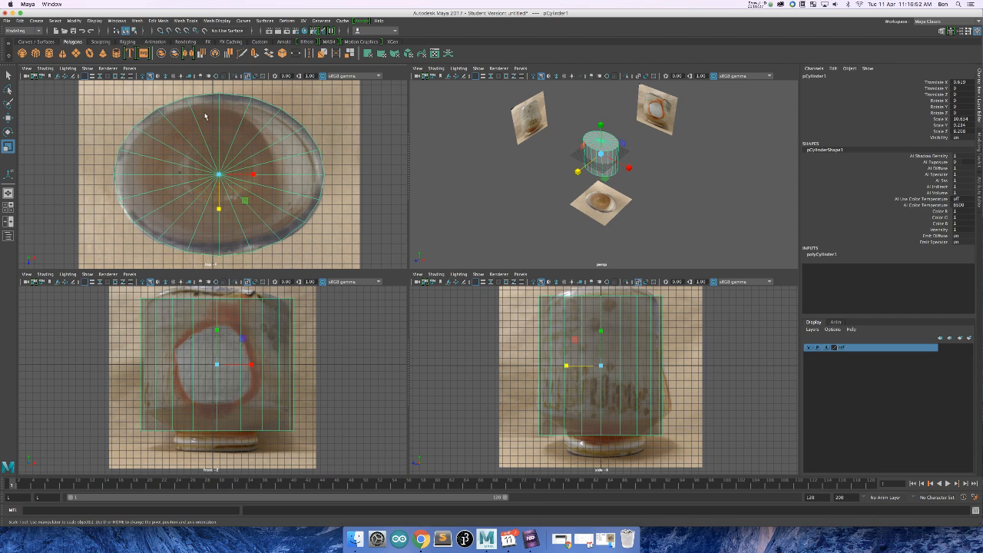
scroll(205, 115, down, 2)
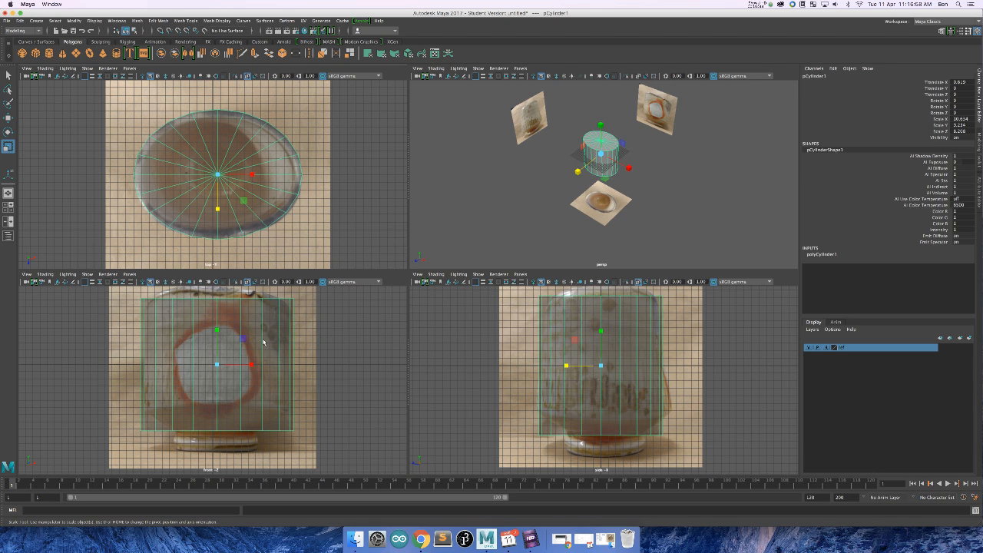
scroll(263, 342, down, 2)
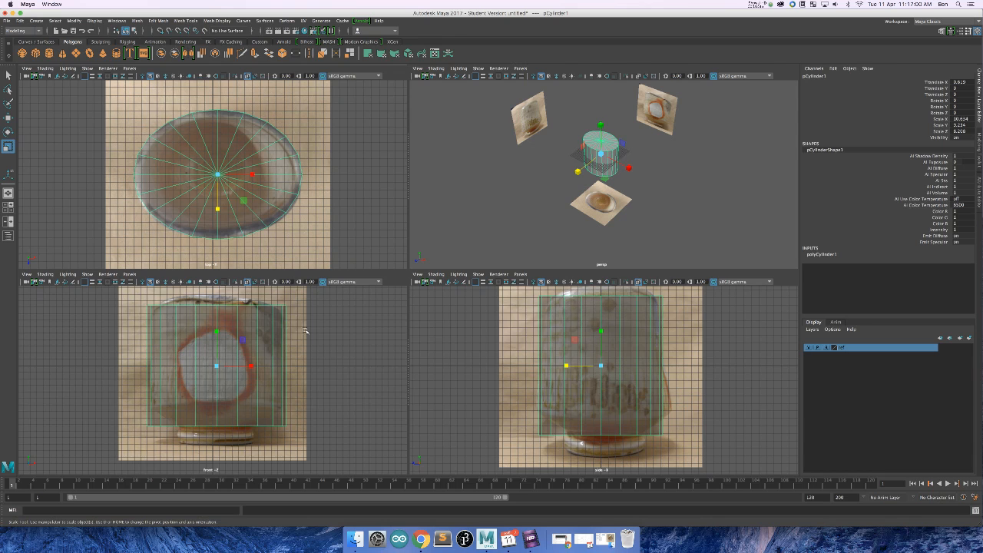
scroll(304, 331, down, 1)
scroll(581, 333, down, 1)
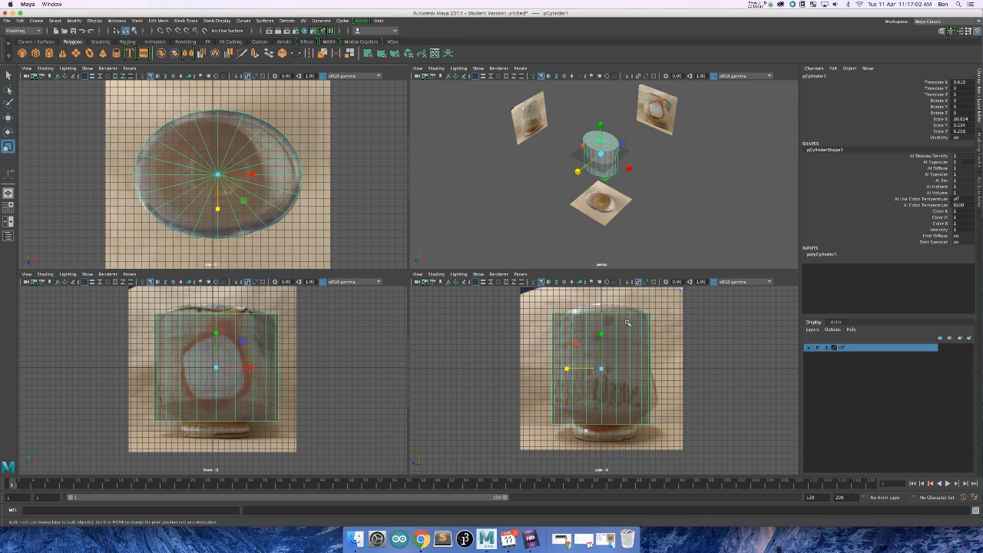
- Stretch the cylinder to Scale Y about 9.54 and lower it until its base meets the cup's foot in the side view
scroll(650, 334, up, 2)
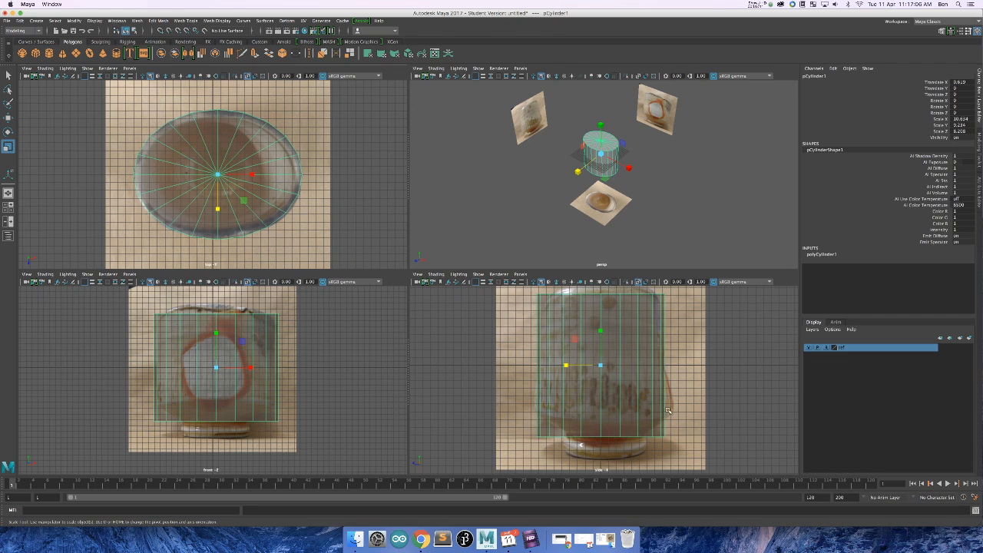
mouse_move(601, 332)
mouse_down()
mouse_move(602, 352)
mouse_move(600, 321)
mouse_move(601, 348)
mouse_up()
key(w)
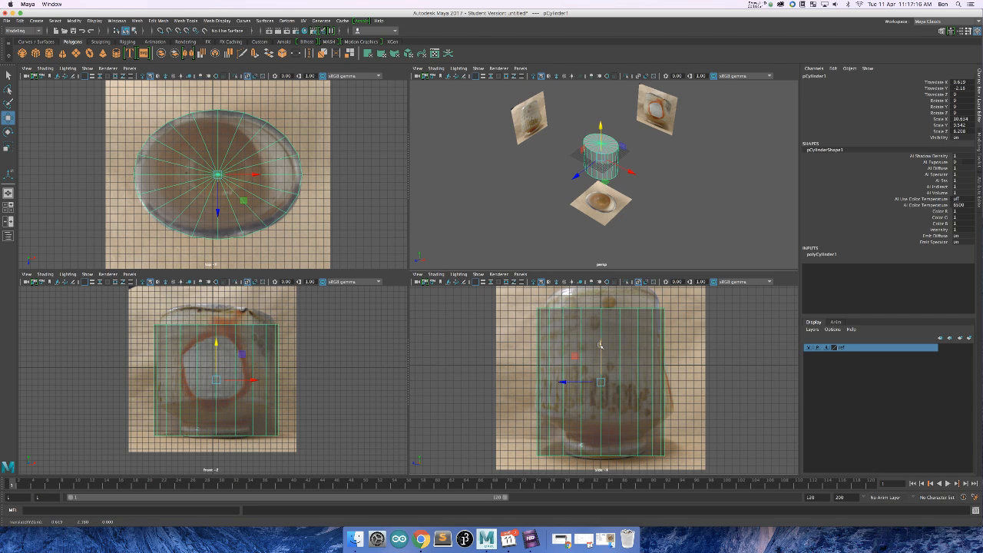
- Set the cylinder's height to Scale Y about 10.18 and raise it to Translate Y about -1.49 to cover the cup in the side view
key(e)
key(q)
key(w)
key(e)
key(q)
key(w)
key(e)
key(r)
drag(601, 350, 600, 346)
key(e)
key(w)
drag(601, 346, 602, 343)
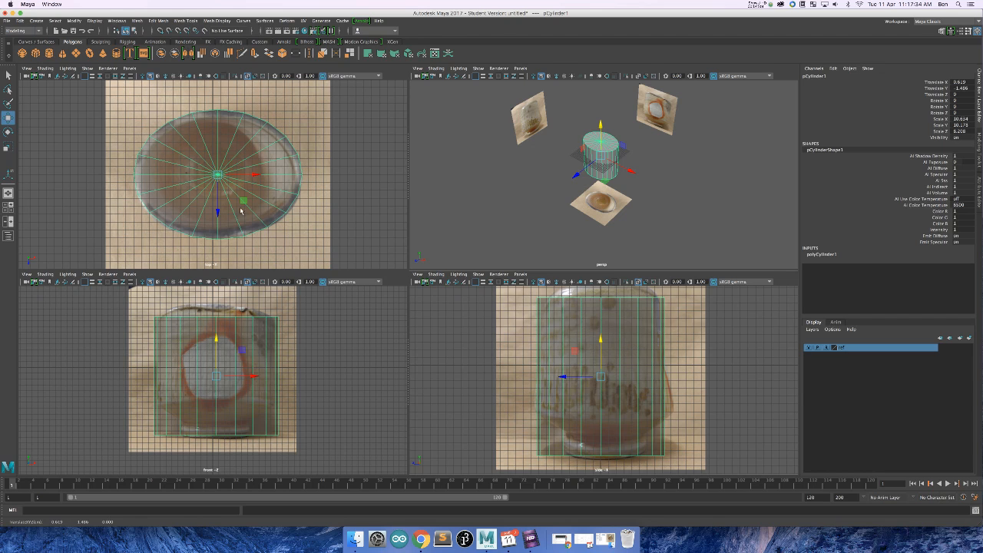
- Fine-tune the cylinder's vertical fit to the cup in the side and front views, with Scale Y about 10.32
scroll(642, 302, down, 4)
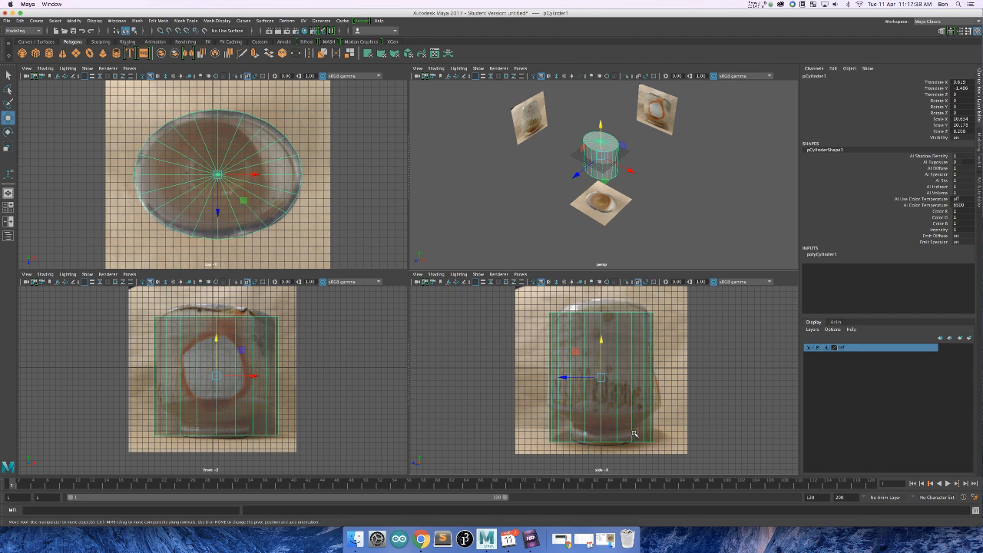
drag(603, 342, 603, 341)
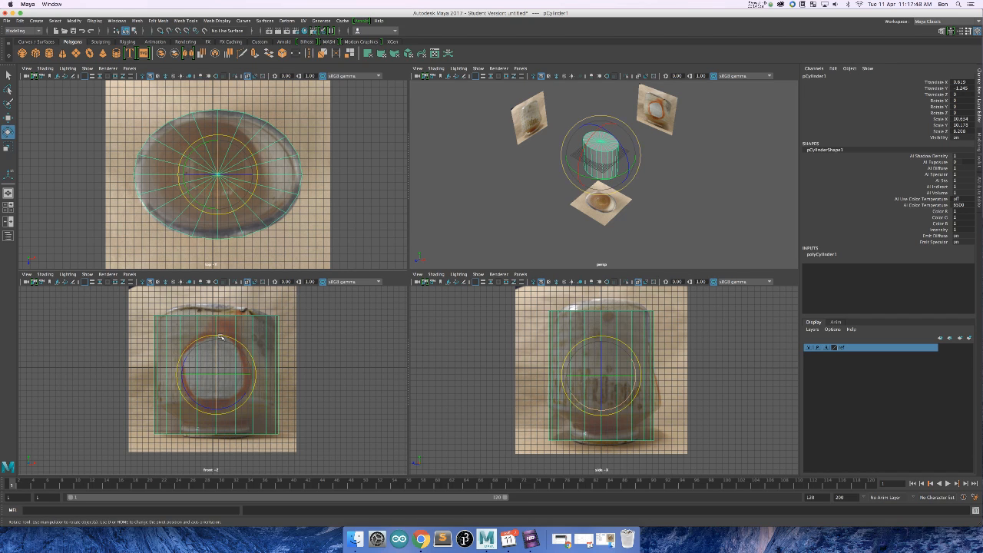
key(r)
drag(217, 339, 216, 339)
key(w)
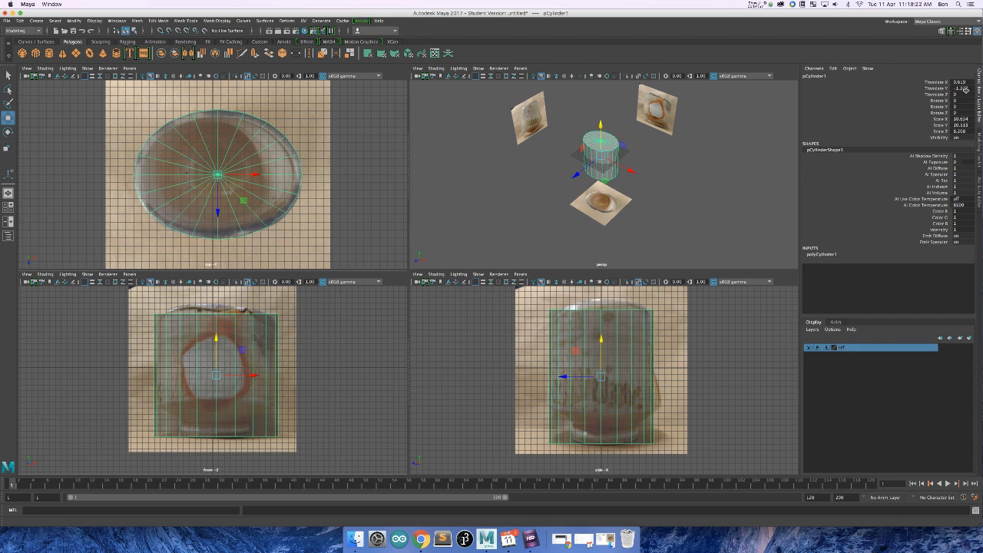
- Insert two horizontal edge loops with Multi-Cut, one where the cup's body starts to taper and one at the top of its foot
click(979, 148)
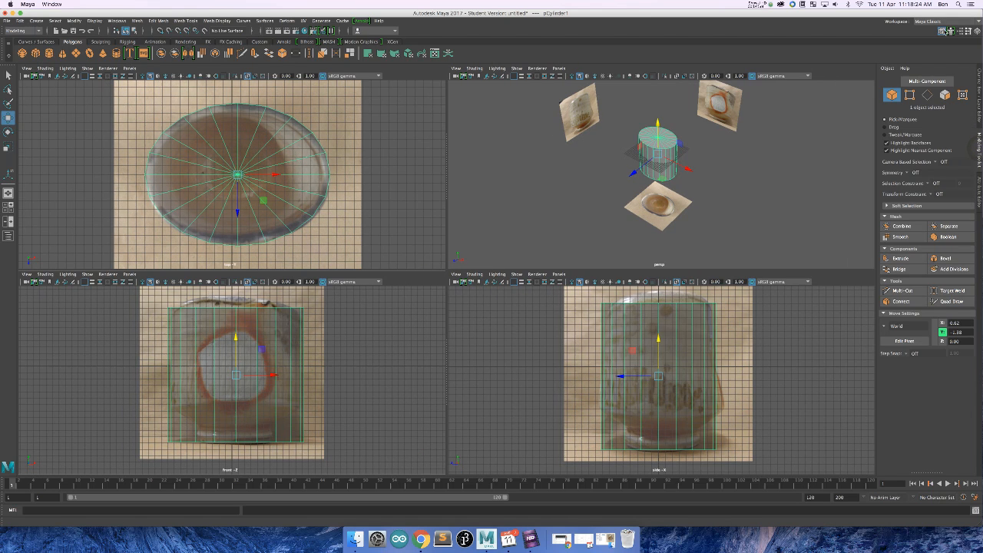
click(942, 31)
click(942, 30)
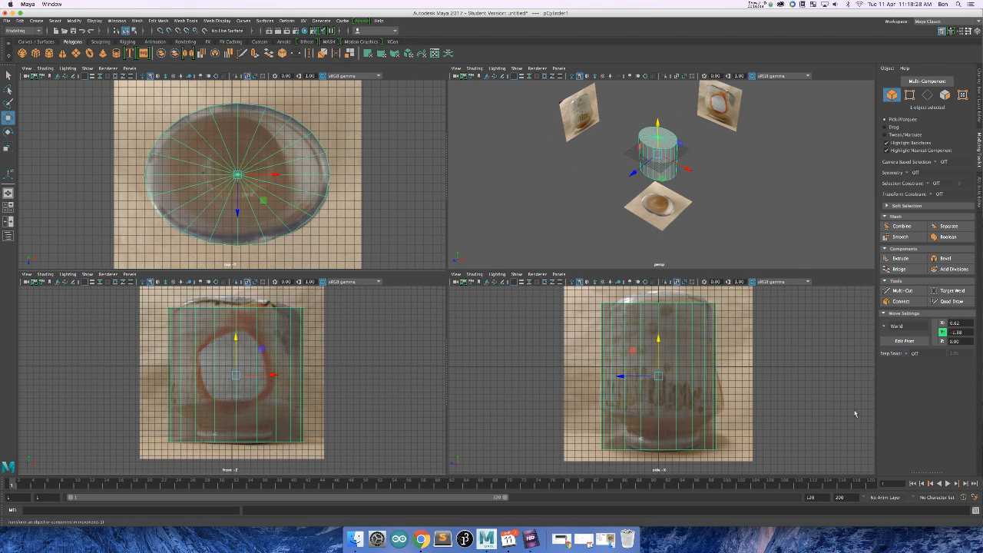
click(907, 292)
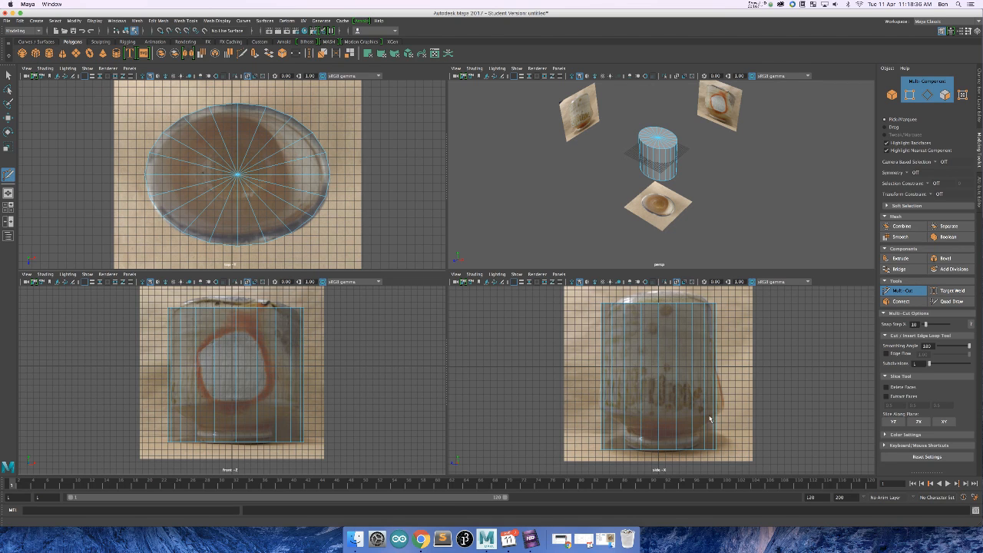
key(ctrl)
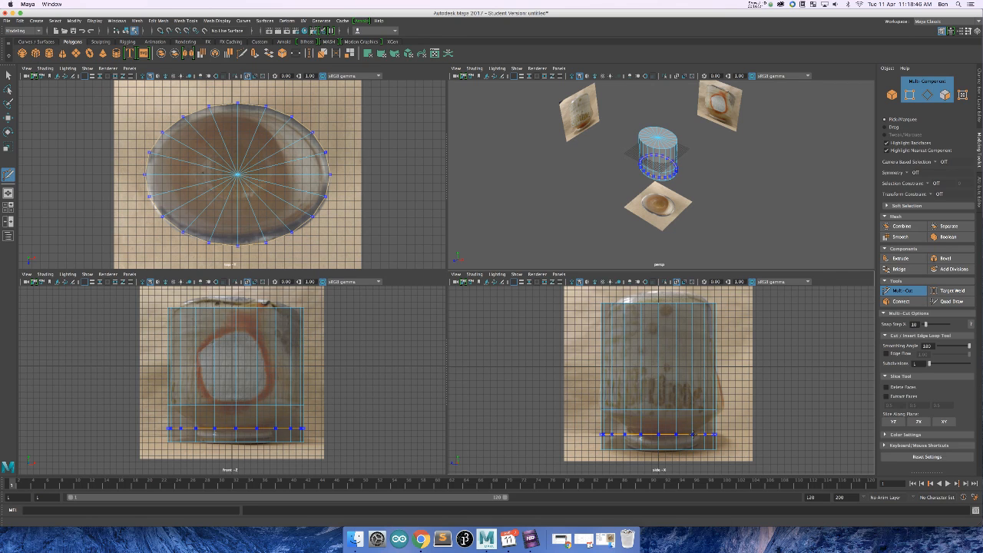
ctrl+click(694, 435)
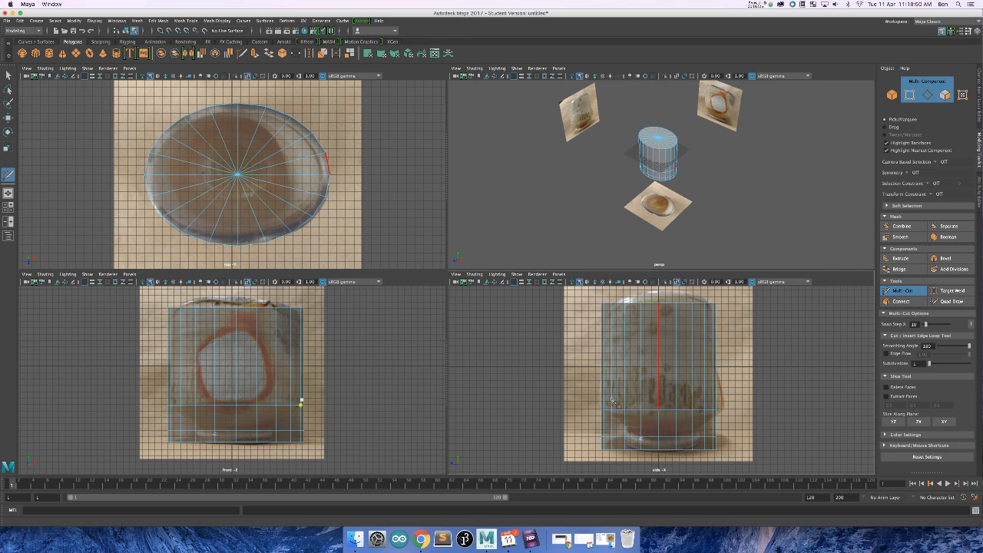
- Scale the two edge loops of the cup's foot inward to match the side view and raise them to Y about -10.51
right_drag(664, 346, 670, 307)
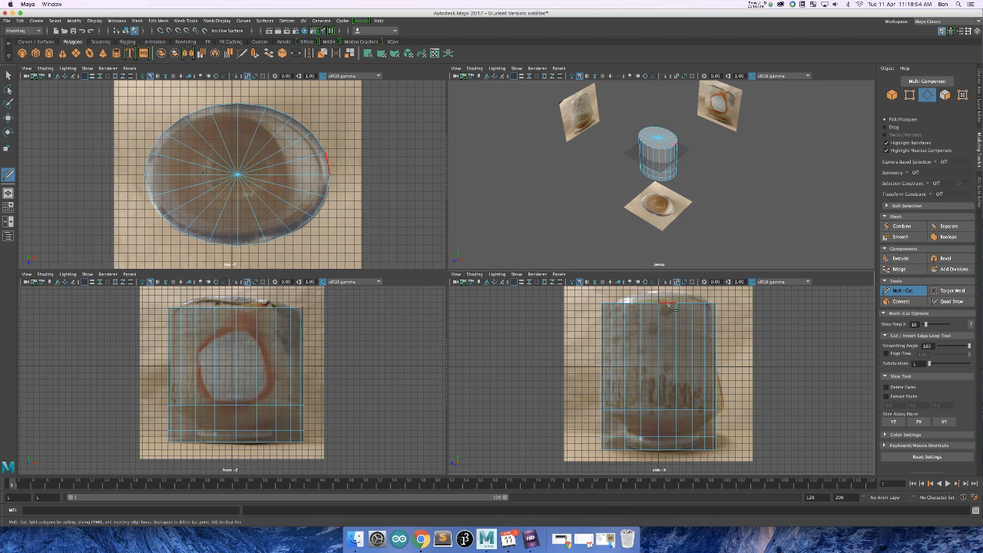
key(q)
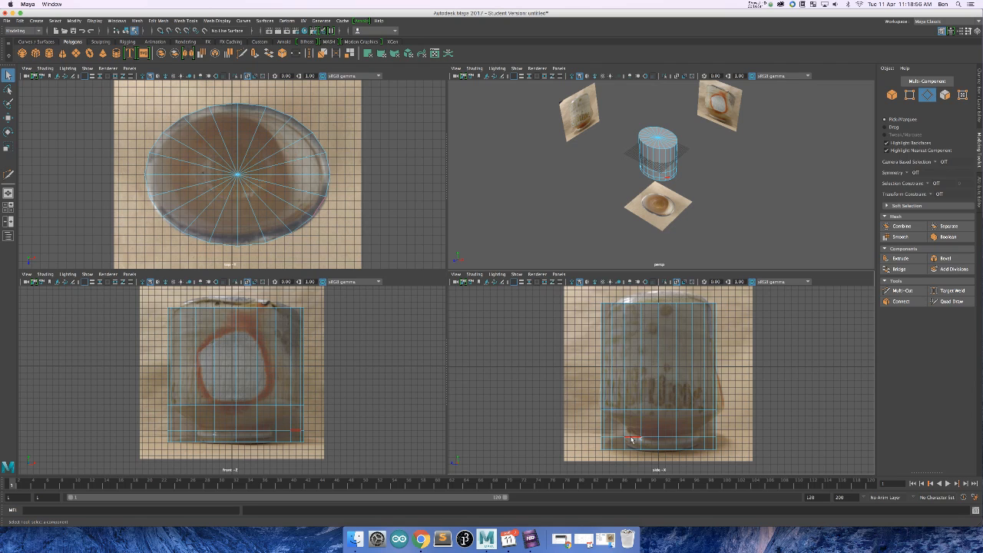
key(w)
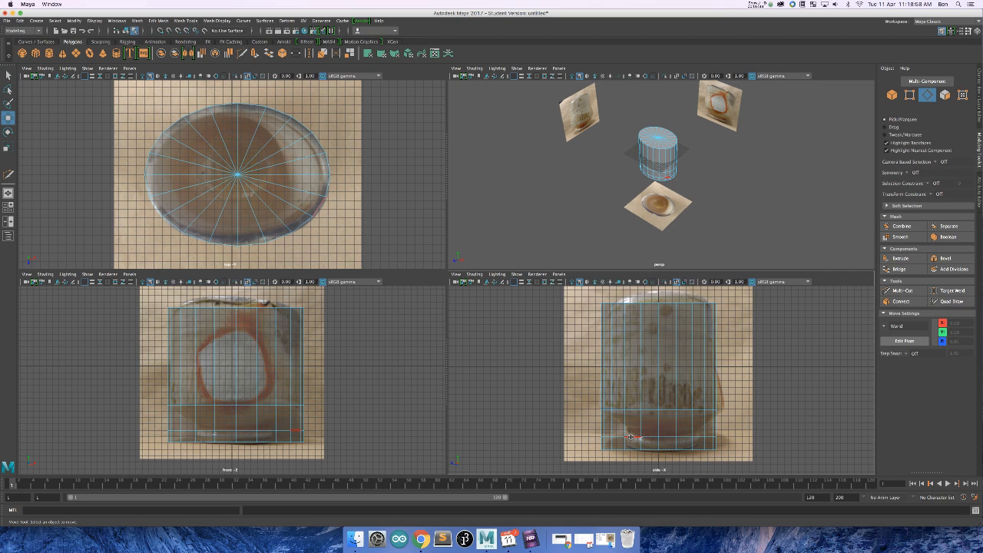
click(634, 437)
key(q)
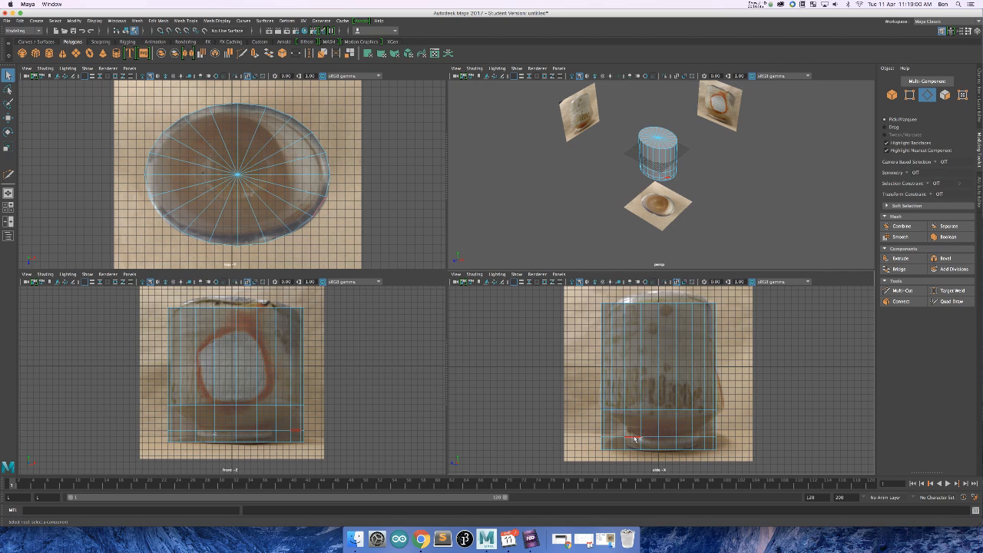
double_click(635, 442)
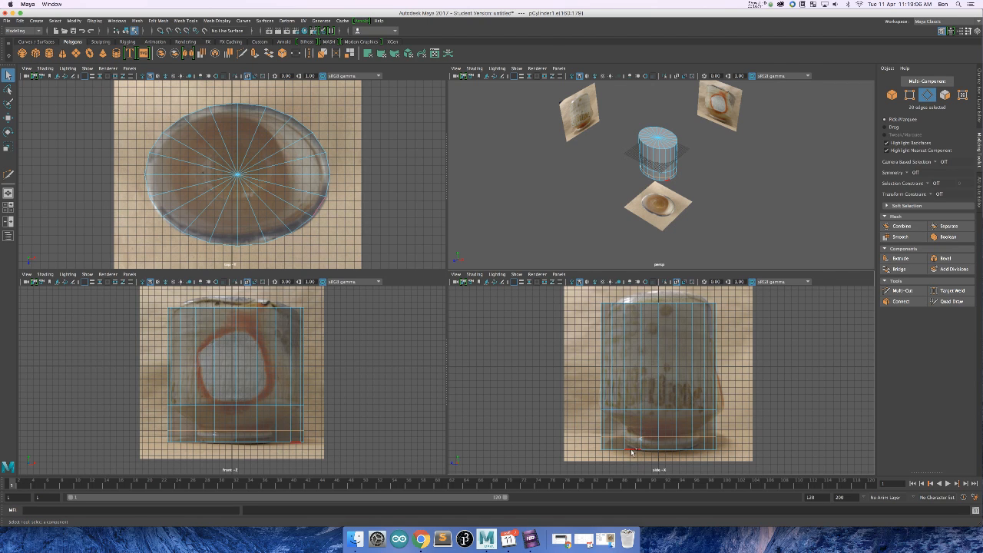
shift+double_click(632, 451)
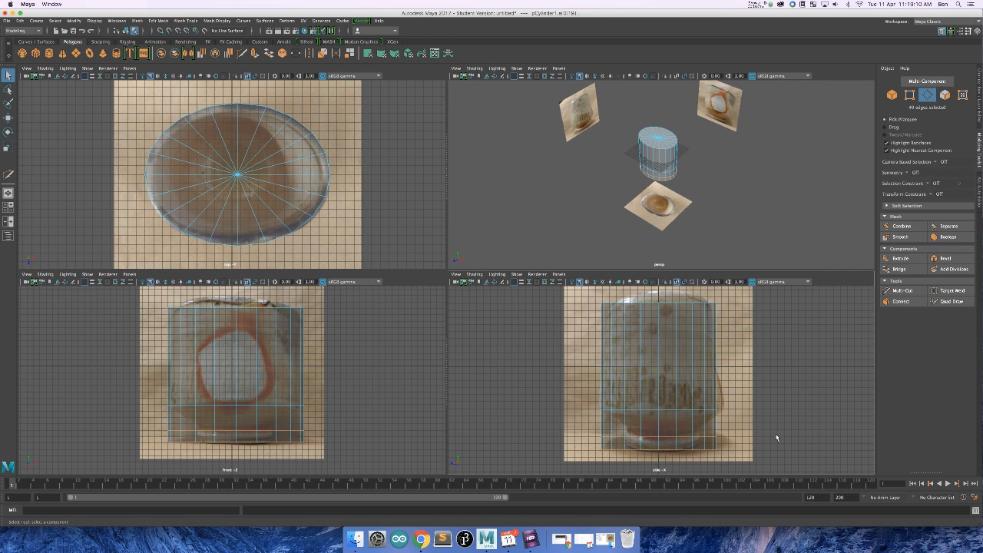
key(r)
drag(658, 443, 628, 444)
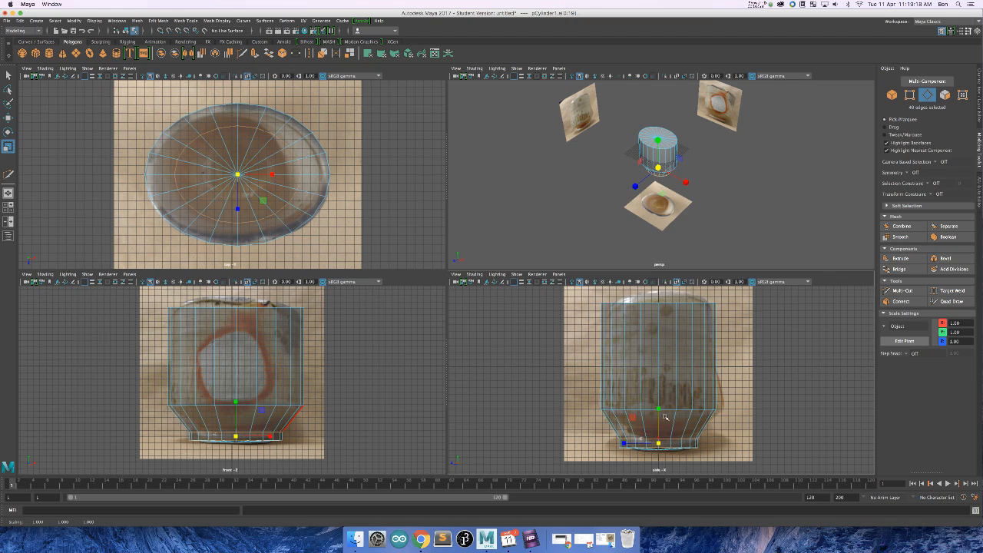
key(w)
drag(660, 412, 658, 434)
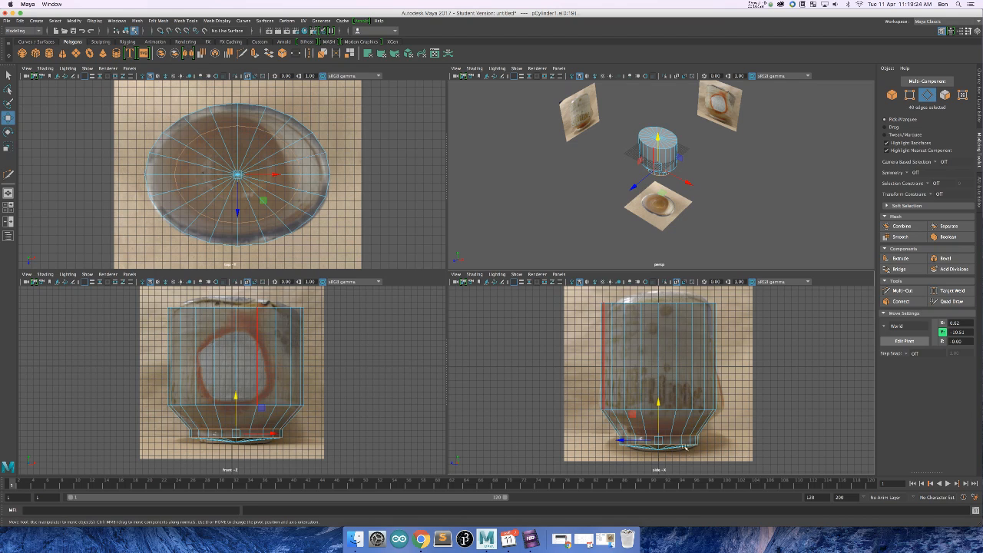
- Raise the centre vertex of the cylinder's underside to Y about -11.13 so that the base lies flat
right_drag(659, 323, 684, 319)
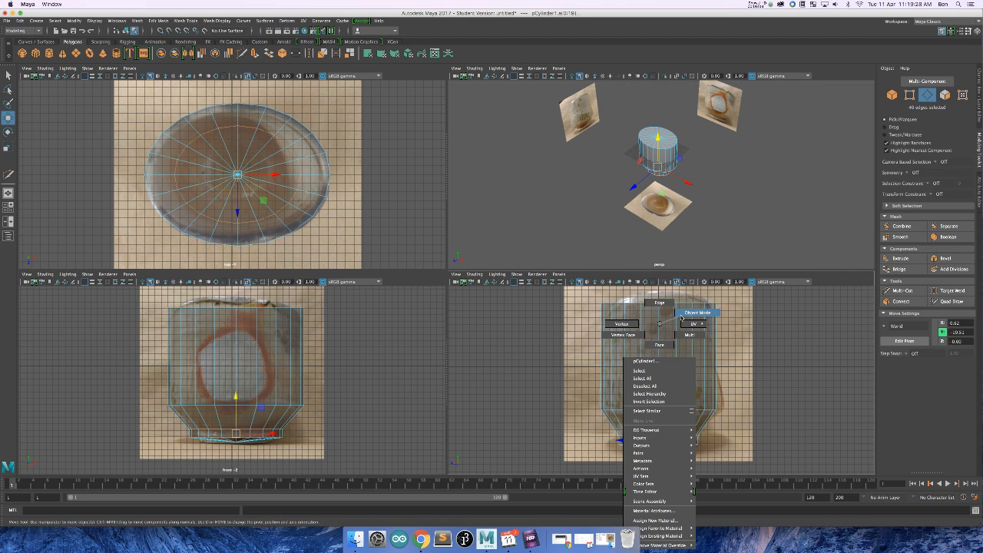
right_drag(698, 316, 527, 345)
right_drag(669, 324, 636, 324)
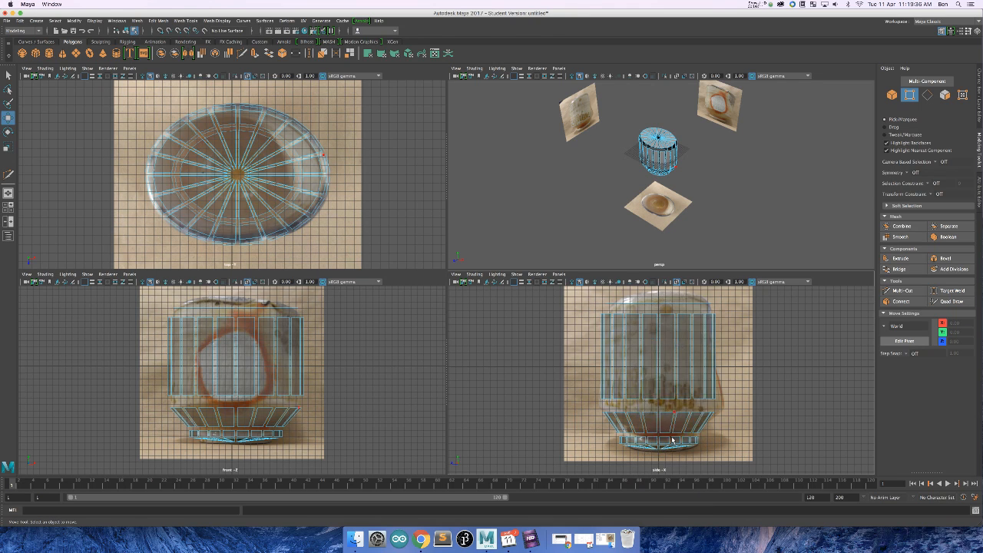
click(659, 450)
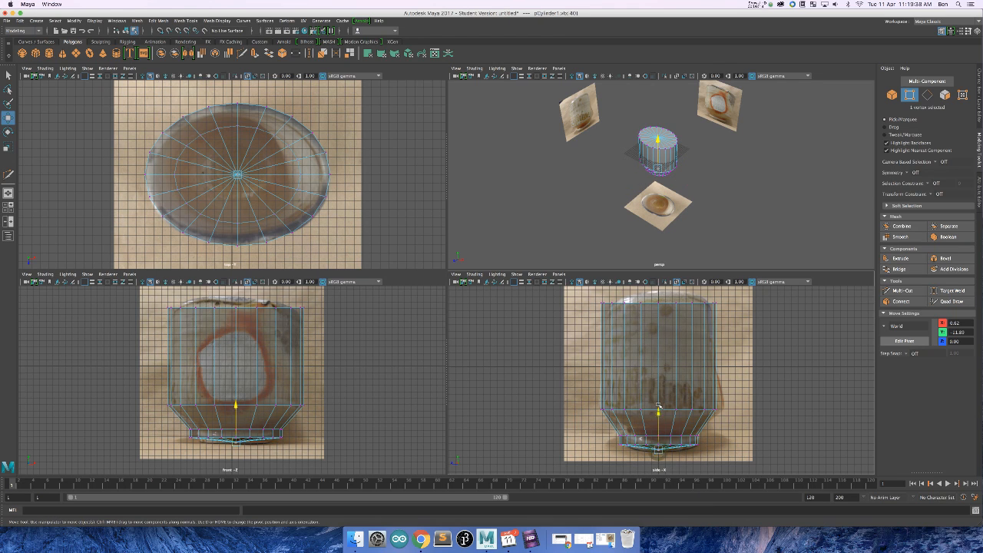
drag(658, 410, 658, 407)
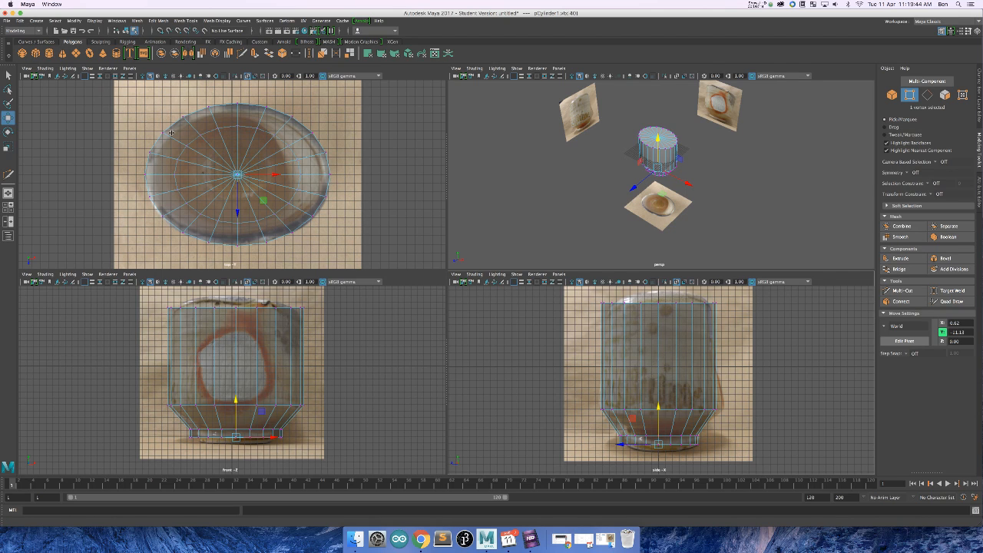
click(248, 127)
click(250, 126)
mouse_move(249, 126)
right_down()
mouse_move(218, 127)
mouse_move(283, 117)
mouse_move(256, 147)
mouse_move(224, 134)
mouse_move(251, 112)
right_up()
double_click(251, 112)
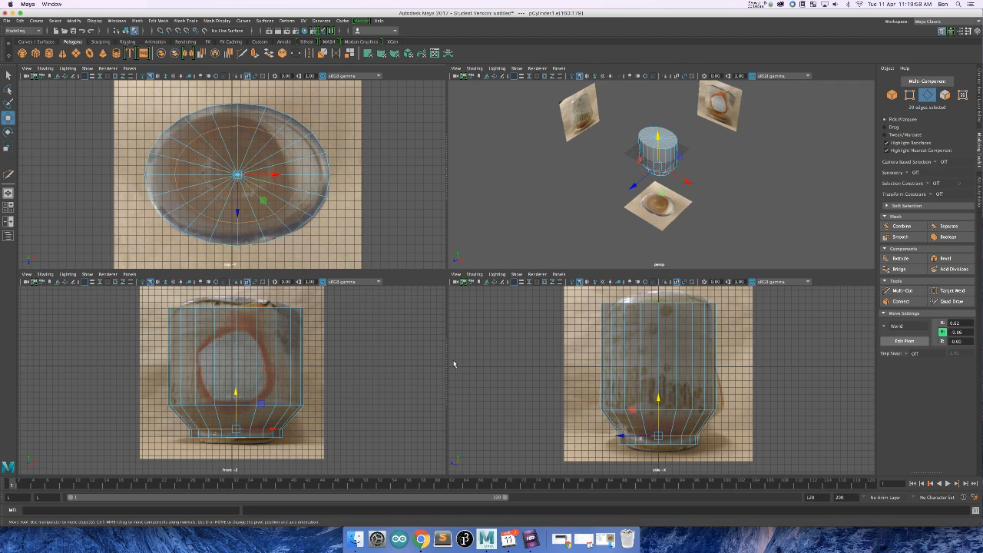
- Select both edge loops of the foot and scale them along X to match the foot's width in the front view
click(662, 444)
scroll(713, 453, up, 2)
scroll(713, 453, up, 1)
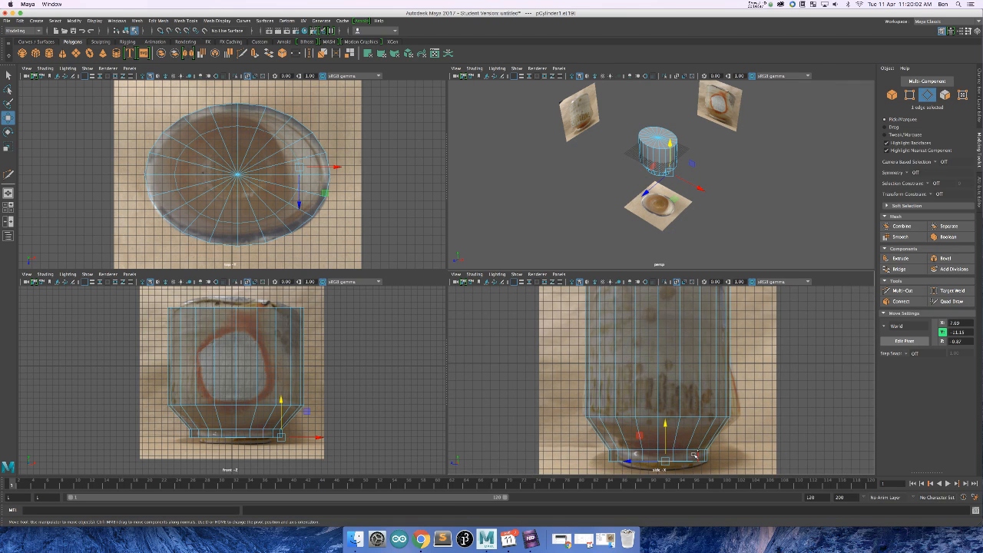
double_click(681, 451)
shift+click(680, 450)
double_click(681, 450)
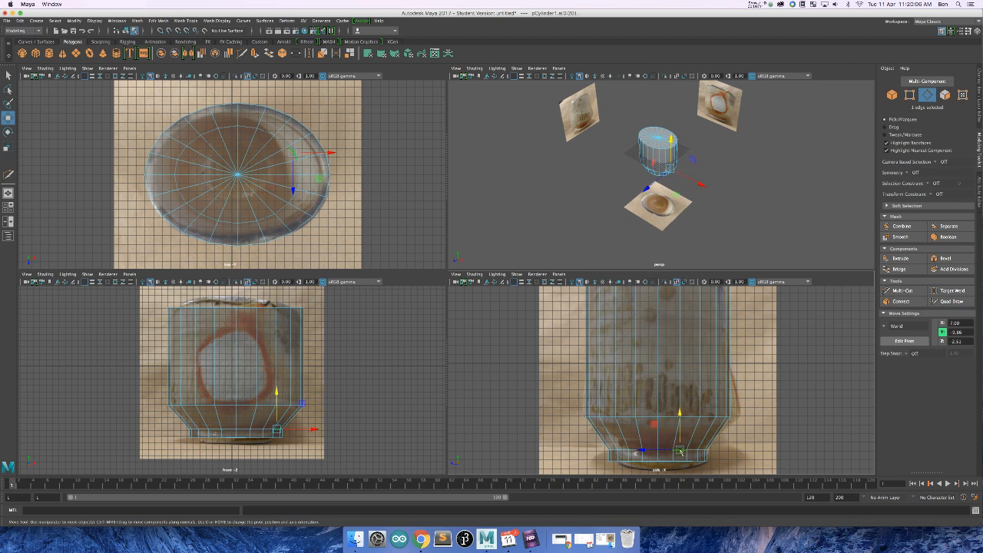
shift+double_click(680, 460)
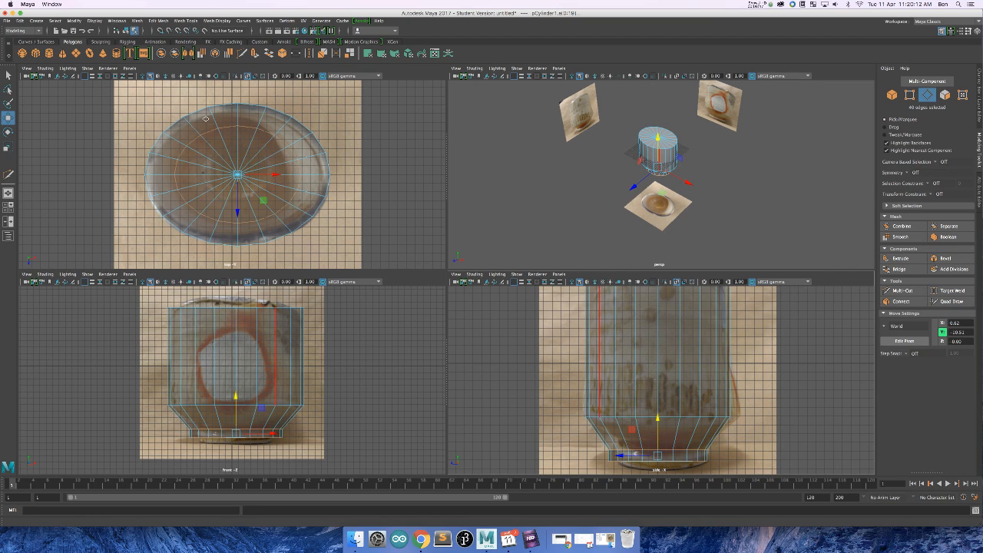
key(r)
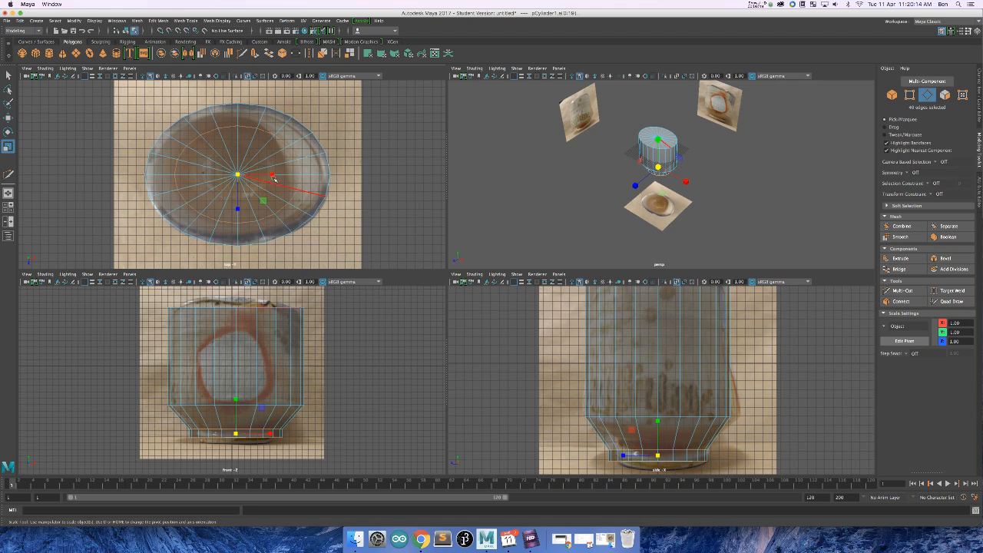
drag(268, 175, 278, 175)
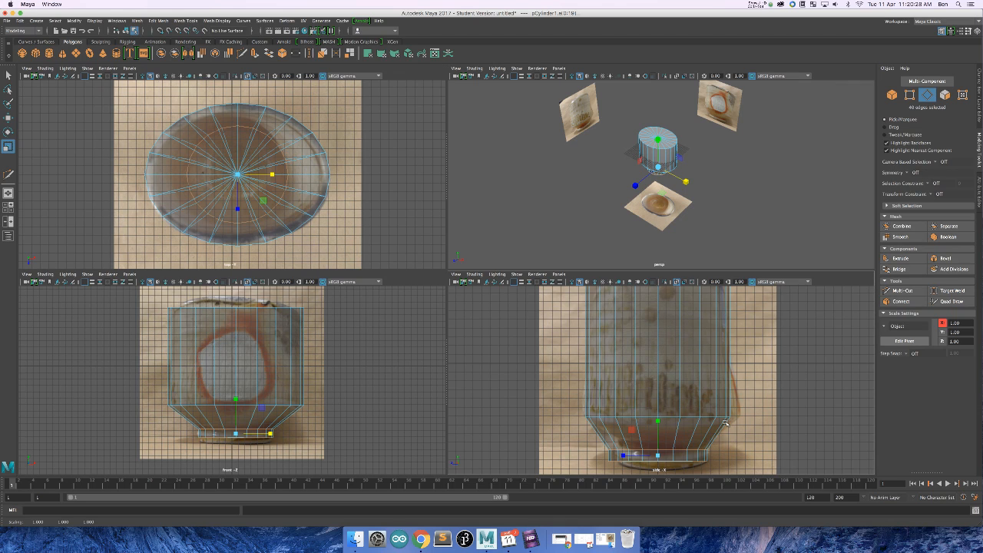
- Switch to Finder and examine the cup's shape in the unedited photos, including IMG_20170410_185352.jpg and yunomi_persp.jpg
alt+drag(693, 168, 641, 171)
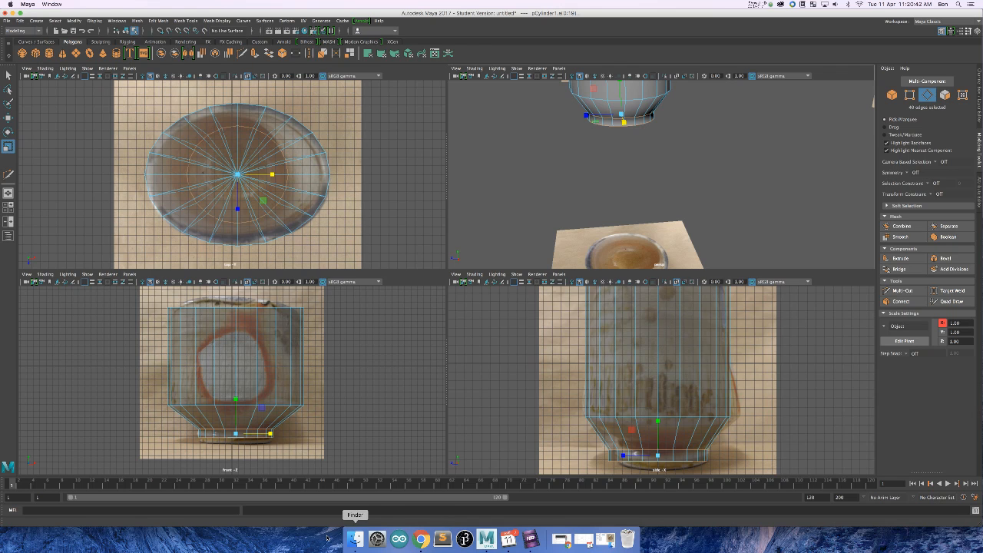
click(355, 539)
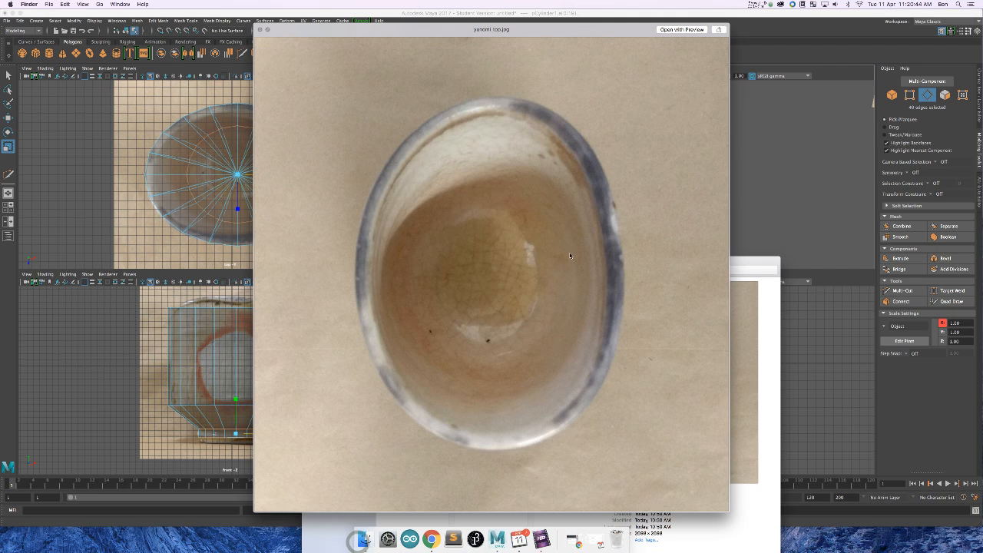
click(260, 30)
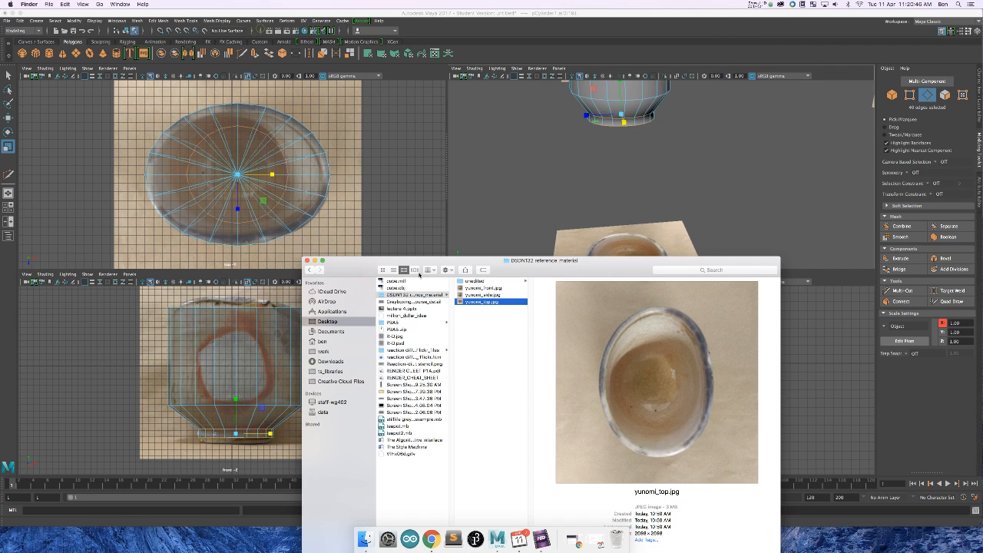
click(474, 281)
click(563, 343)
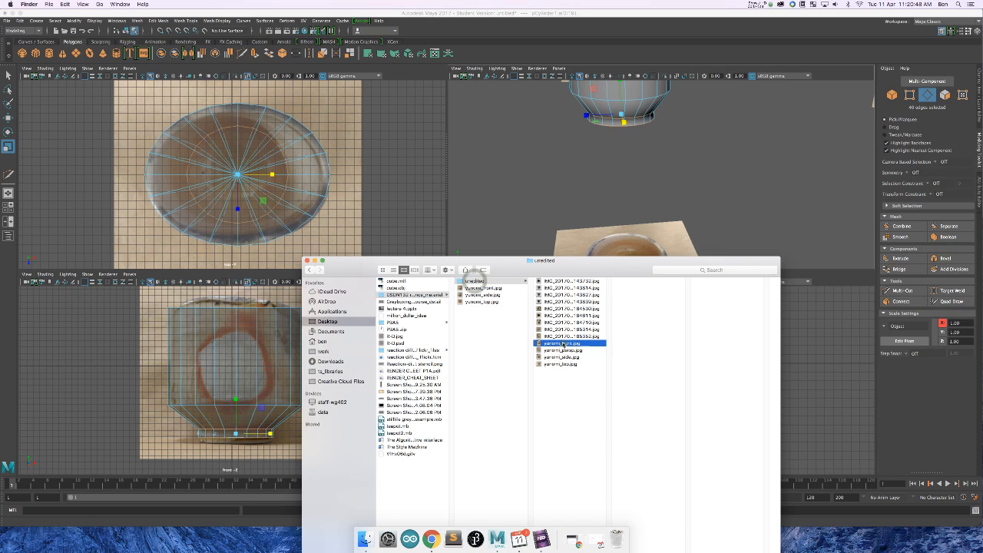
click(564, 336)
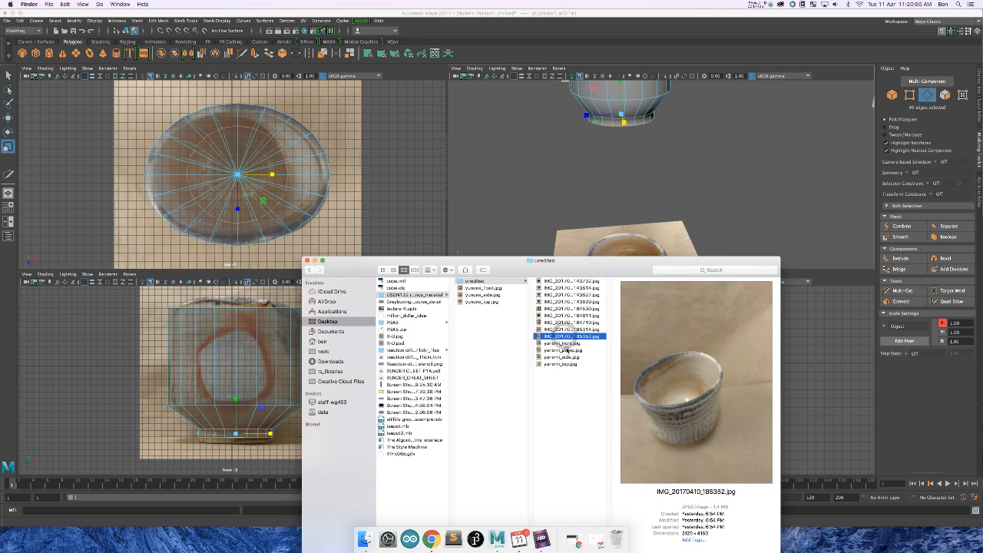
click(565, 349)
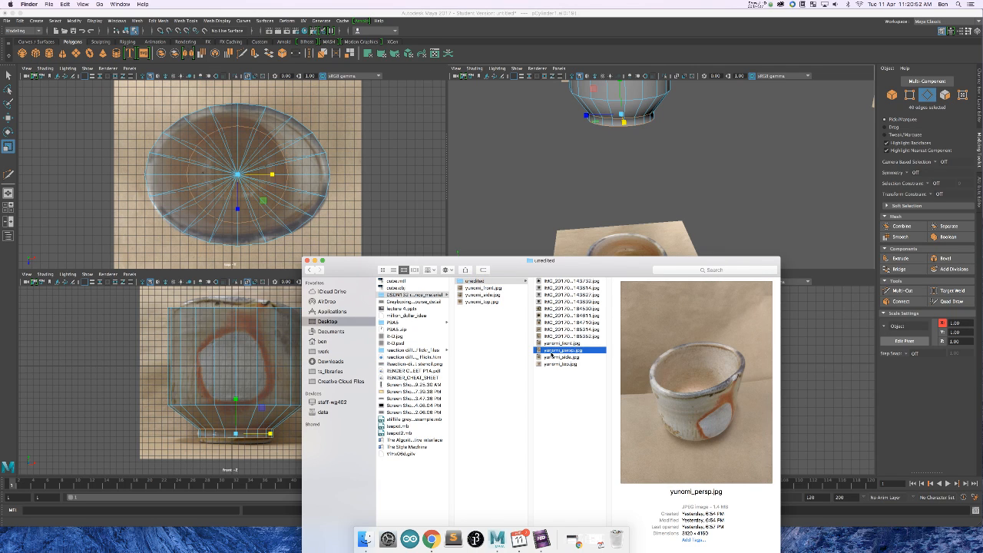
- Open yunomi_persp.jpg for viewing alongside the model and close the Finder window
double_click(570, 351)
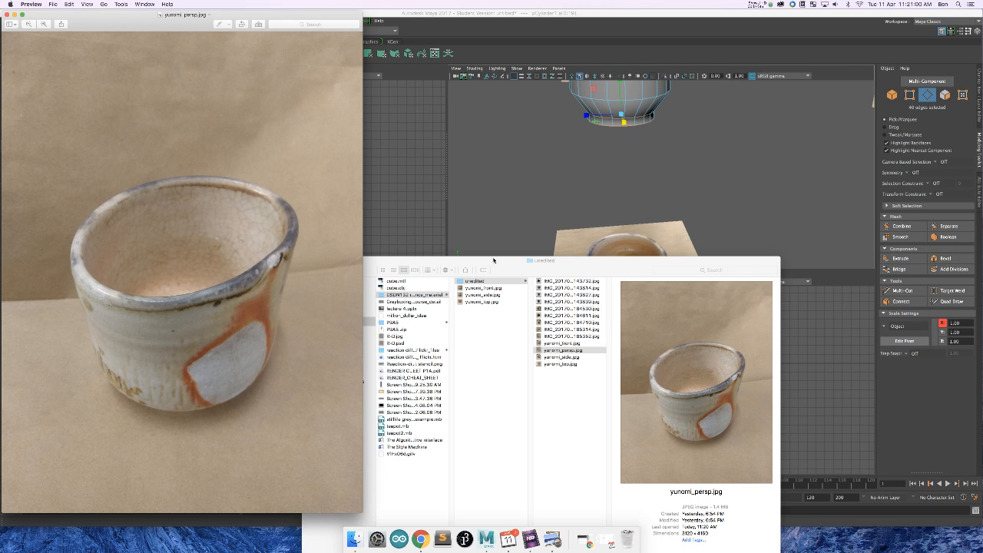
click(493, 261)
click(304, 261)
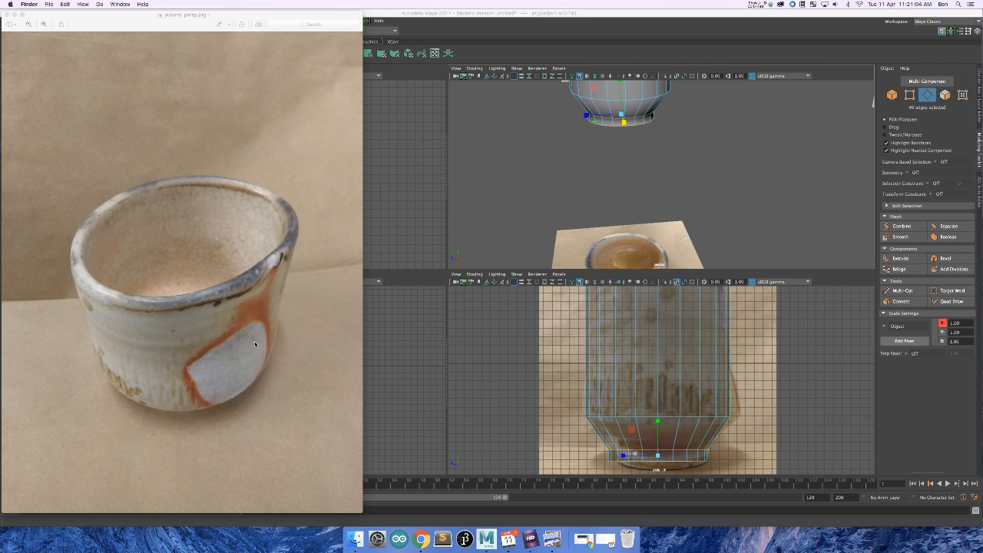
- Select the edge loop where the cup's body meets its tapered base and widen it along Z toward the side view's outline
click(672, 417)
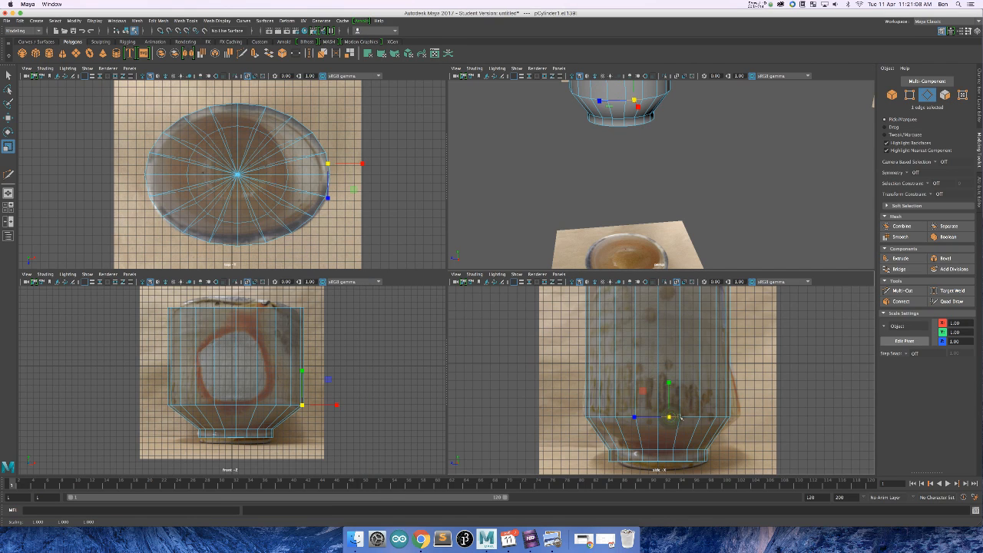
double_click(678, 417)
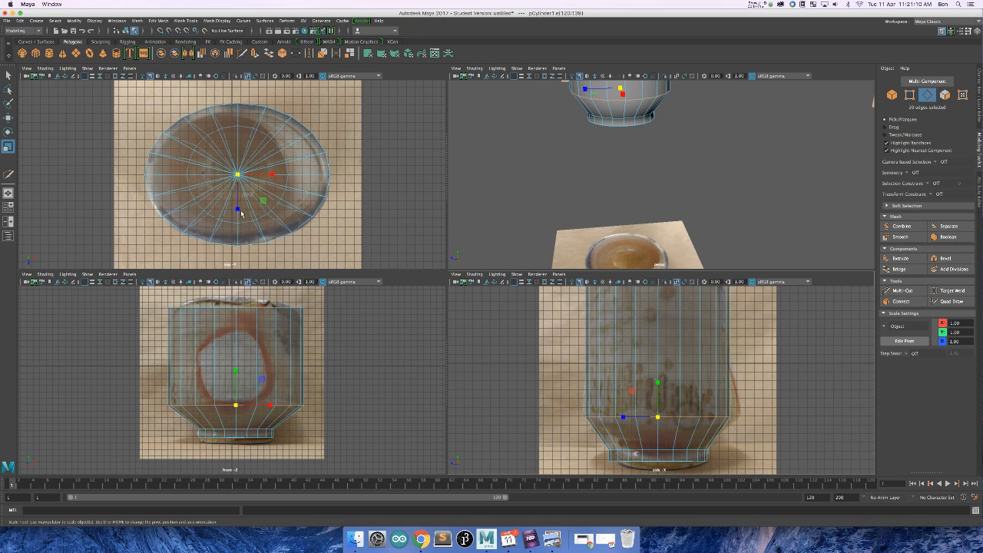
drag(238, 213, 236, 219)
click(806, 400)
scroll(764, 430, up, 1)
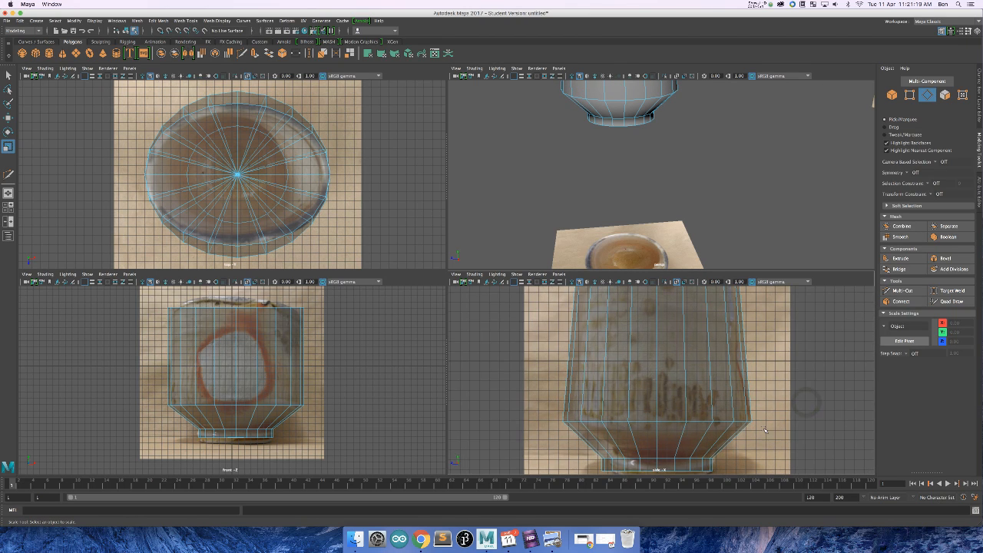
- Shift the lower body edge loop along Z and rescale it along Z to fit the cup's outline in the side view
double_click(623, 422)
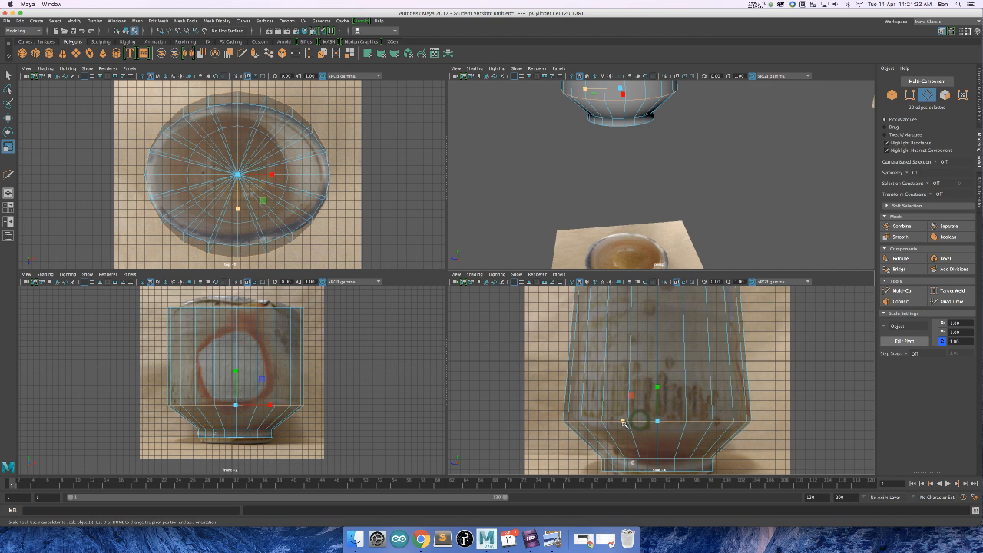
key(w)
drag(624, 422, 626, 423)
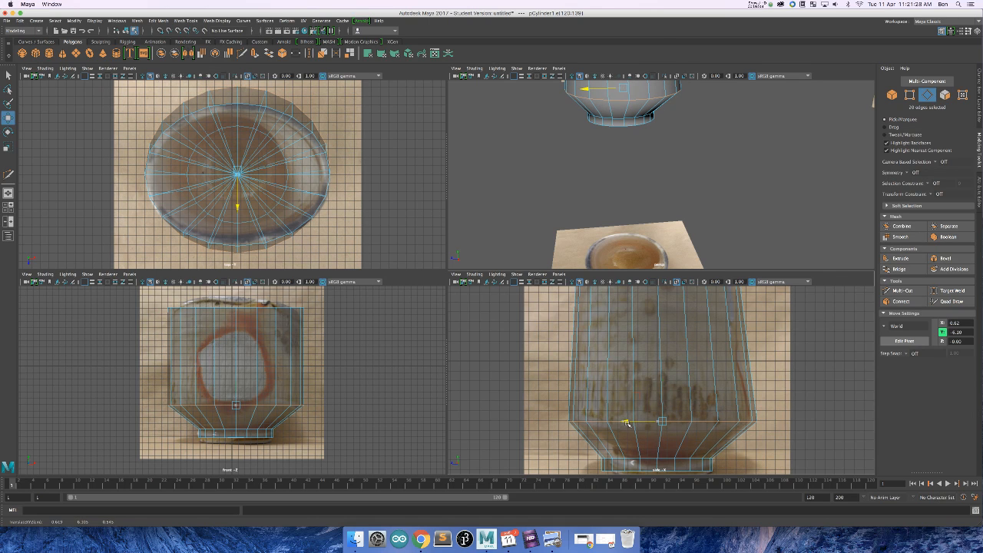
key(e)
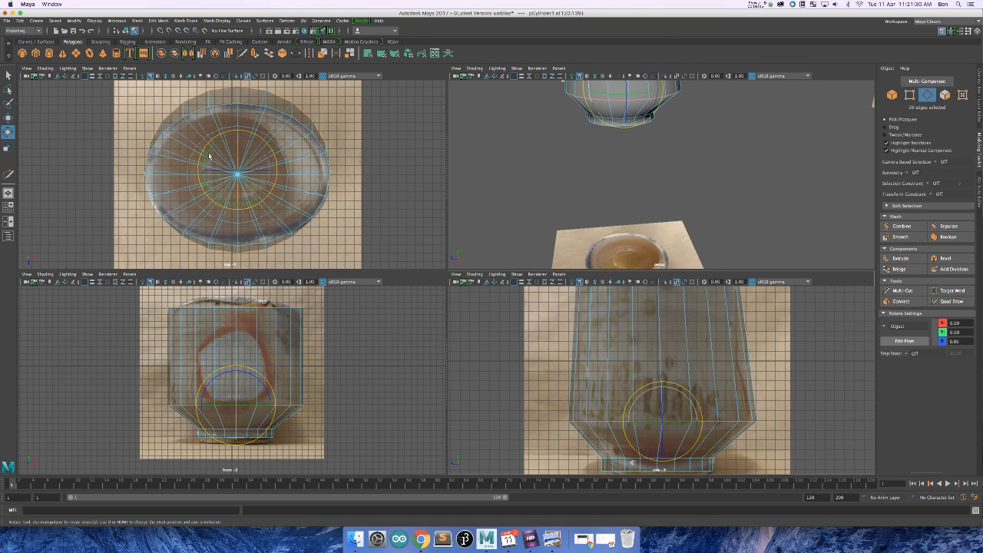
key(r)
drag(238, 205, 238, 203)
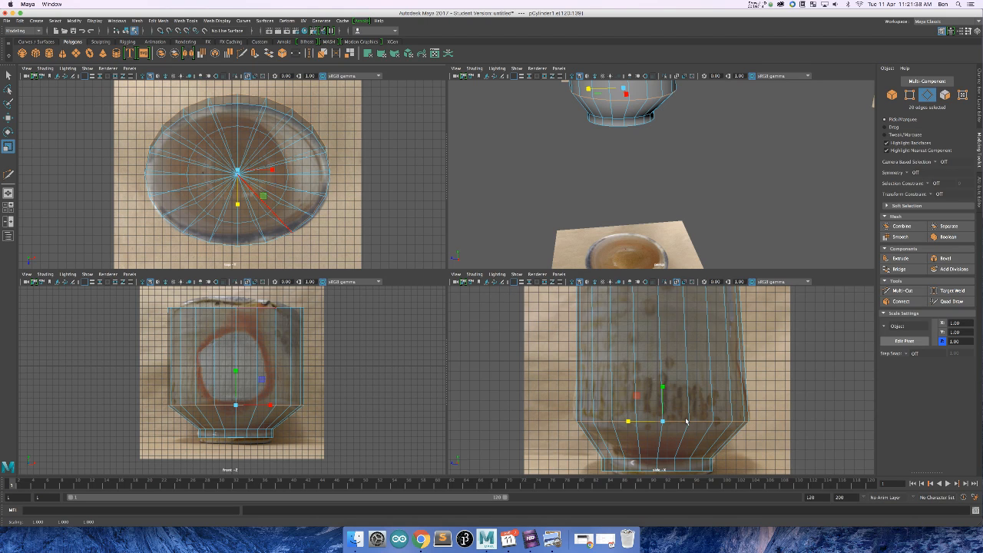
drag(628, 422, 628, 423)
- Examine the reshaped cylinder and its top rim against the reference images in the side, top and perspective views
scroll(721, 385, down, 5)
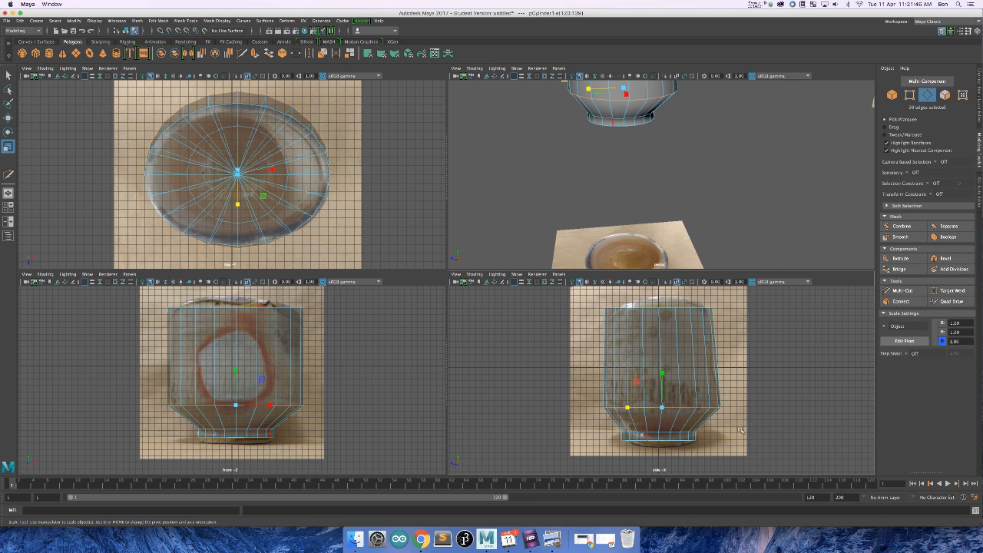
scroll(665, 184, down, 6)
alt+drag(674, 146, 694, 144)
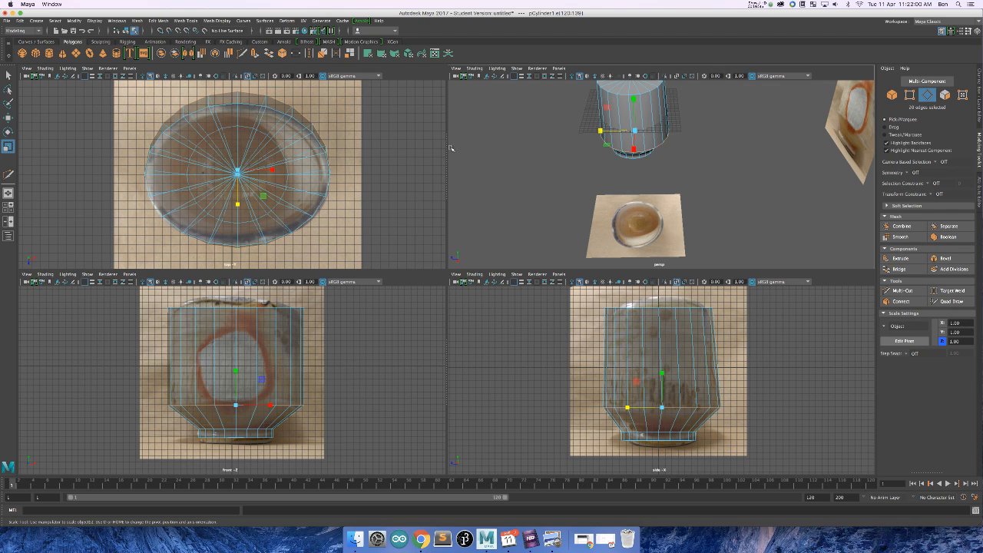
click(814, 406)
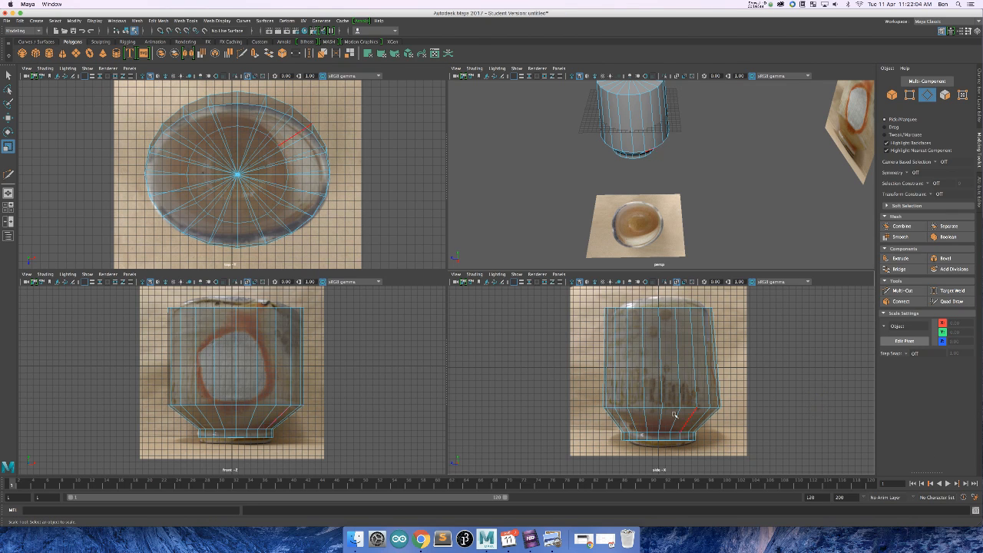
scroll(764, 334, down, 3)
scroll(700, 125, down, 5)
scroll(676, 137, up, 3)
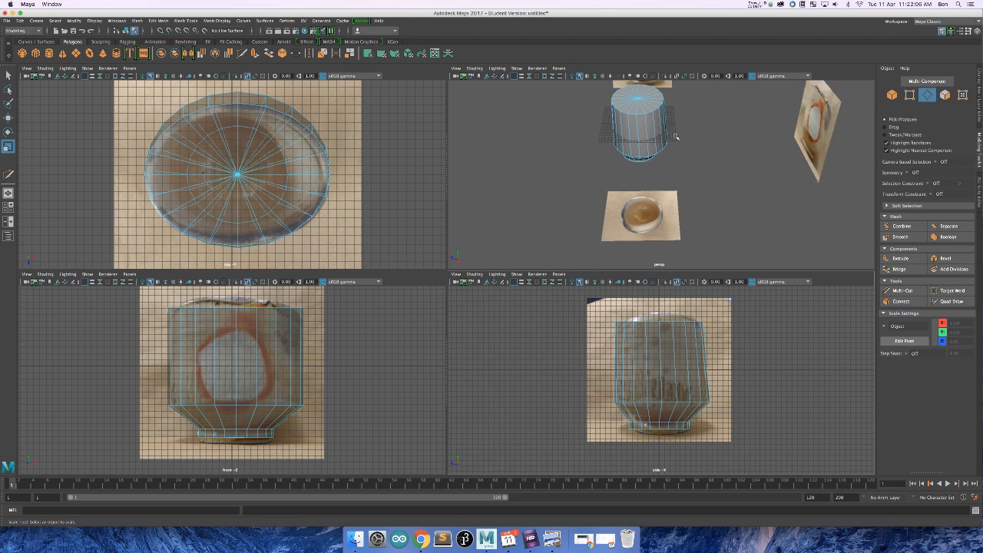
scroll(675, 145, up, 2)
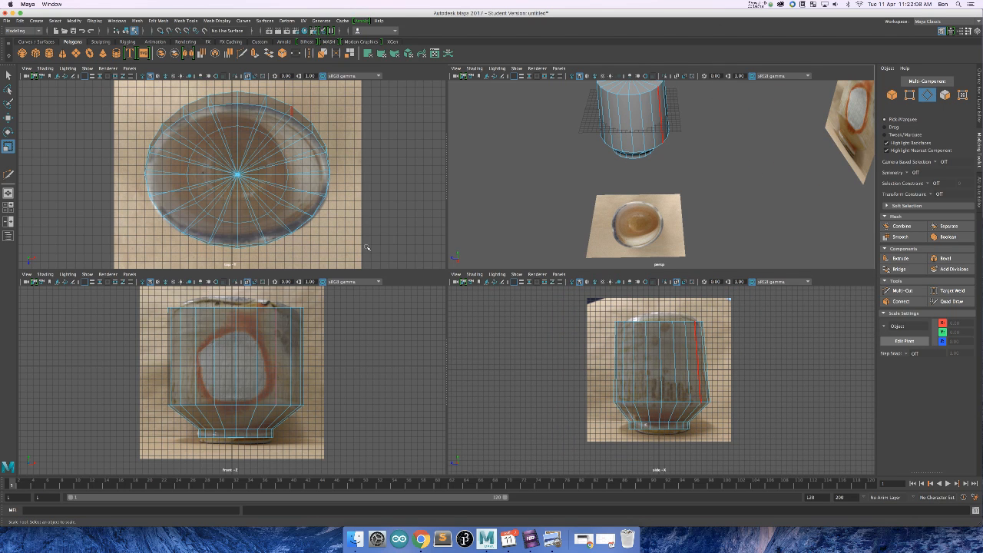
scroll(367, 248, up, 2)
alt+drag(703, 131, 671, 213)
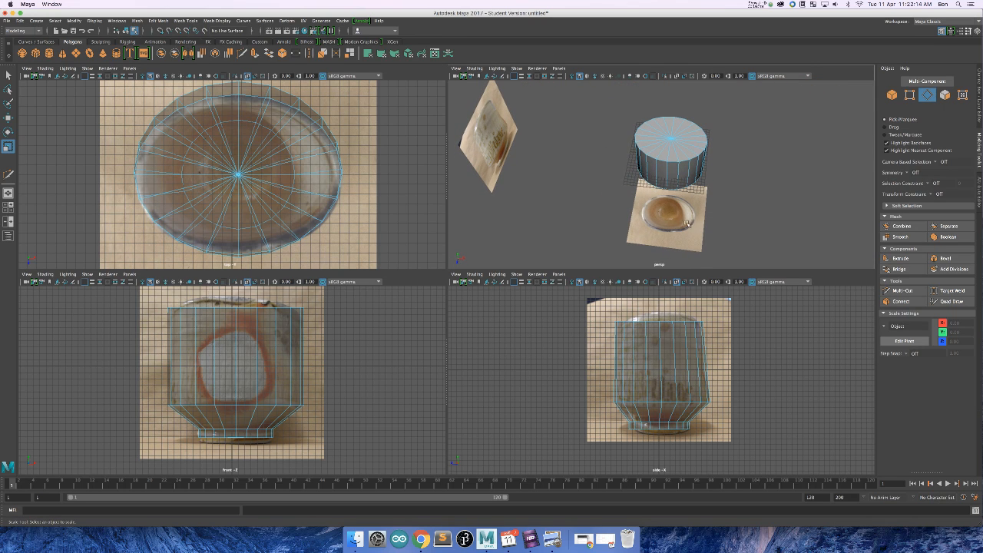
alt+drag(755, 206, 745, 204)
scroll(745, 203, up, 2)
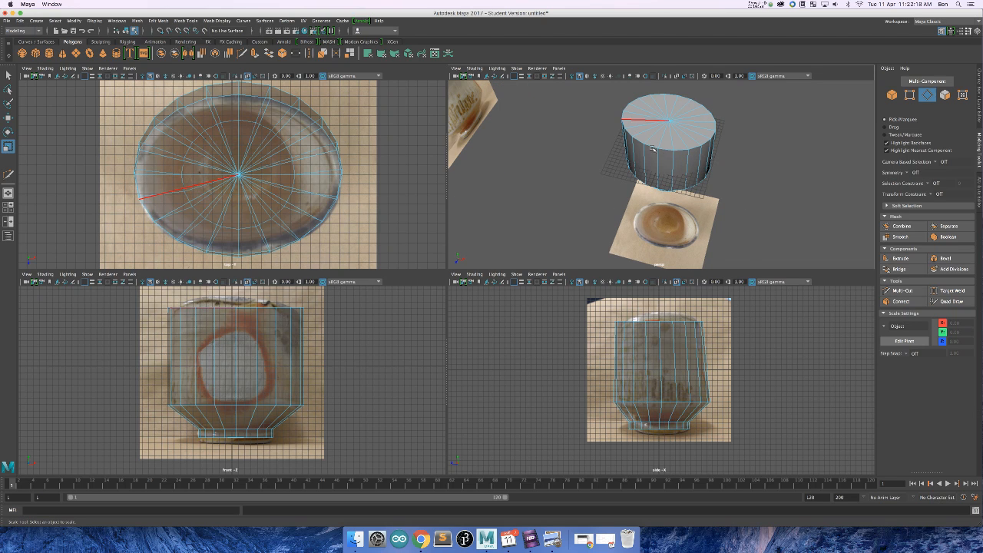
scroll(685, 235, up, 3)
alt+middle_drag(658, 260, 650, 227)
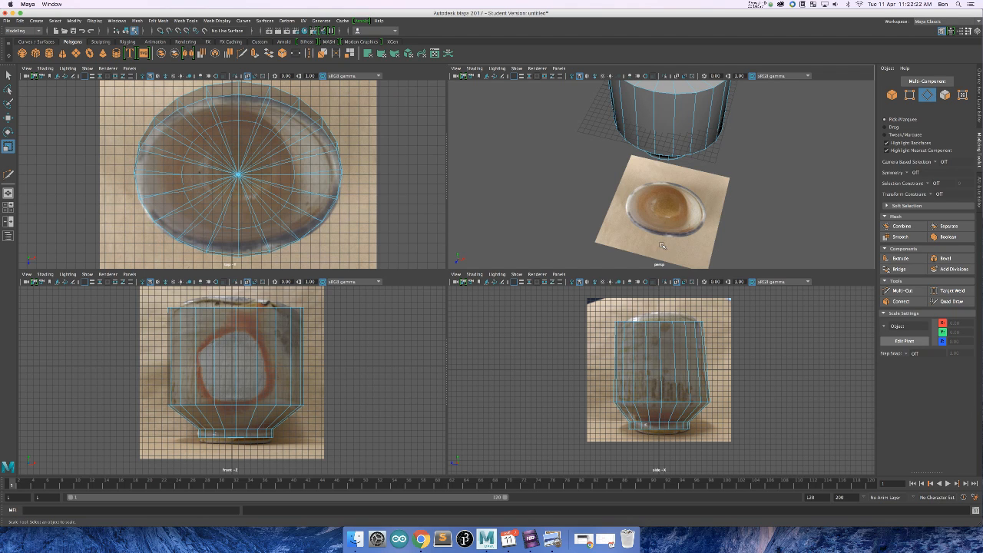
alt+middle_drag(693, 201, 708, 238)
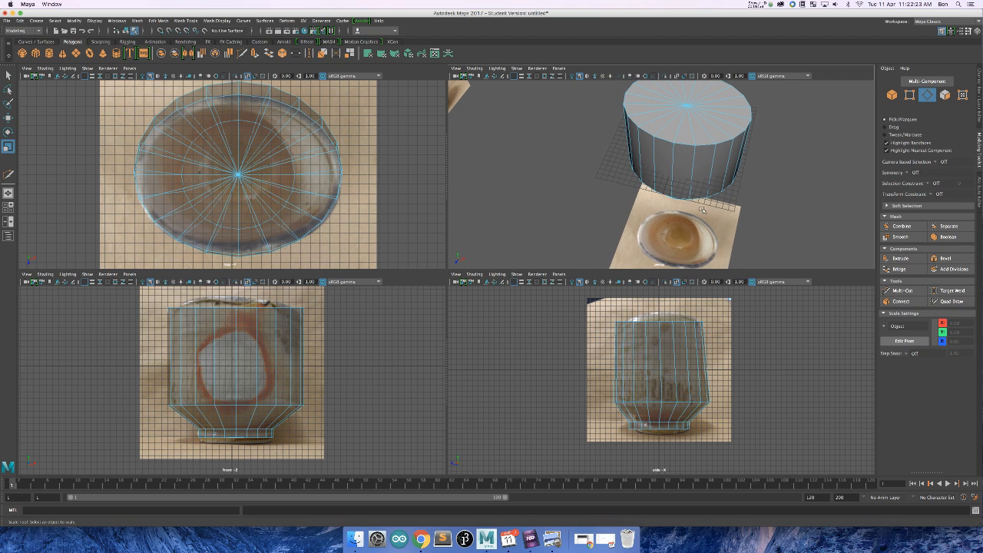
- Select the adjoining rim edges along the front of the cylinder's top and enable soft selection with a falloff radius of about 5.3
click(665, 140)
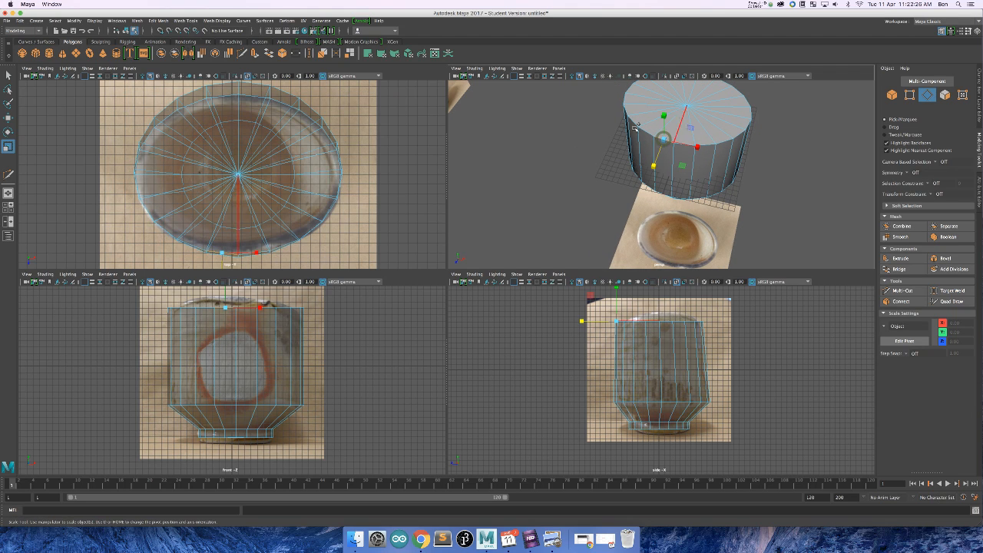
shift+click(648, 133)
shift+click(632, 121)
shift+click(686, 144)
shift+click(693, 161)
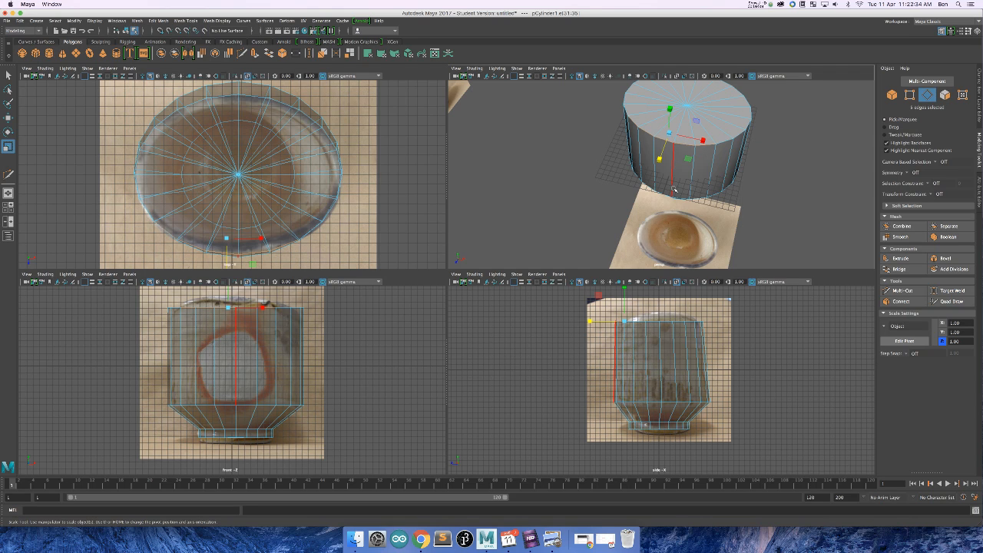
key(b)
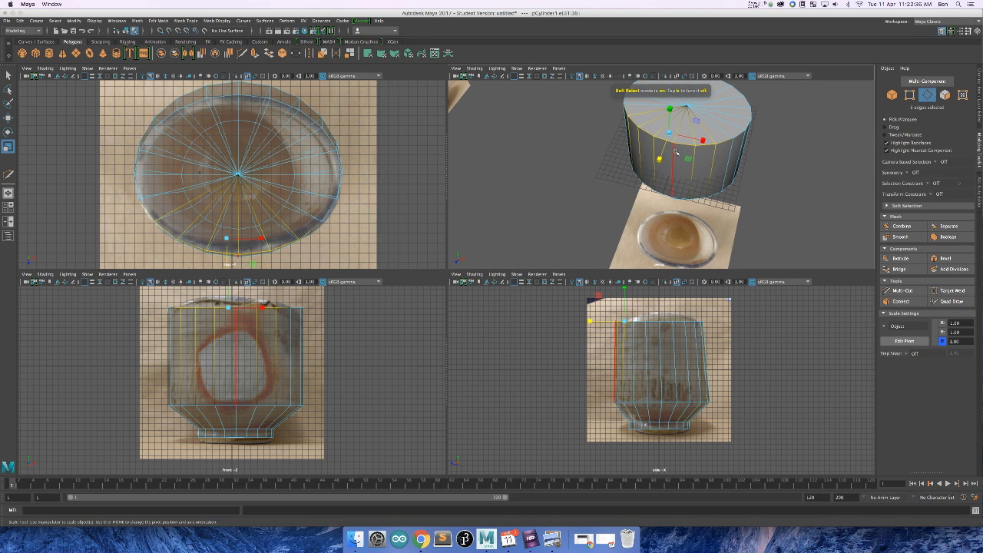
key(b)
key(b)
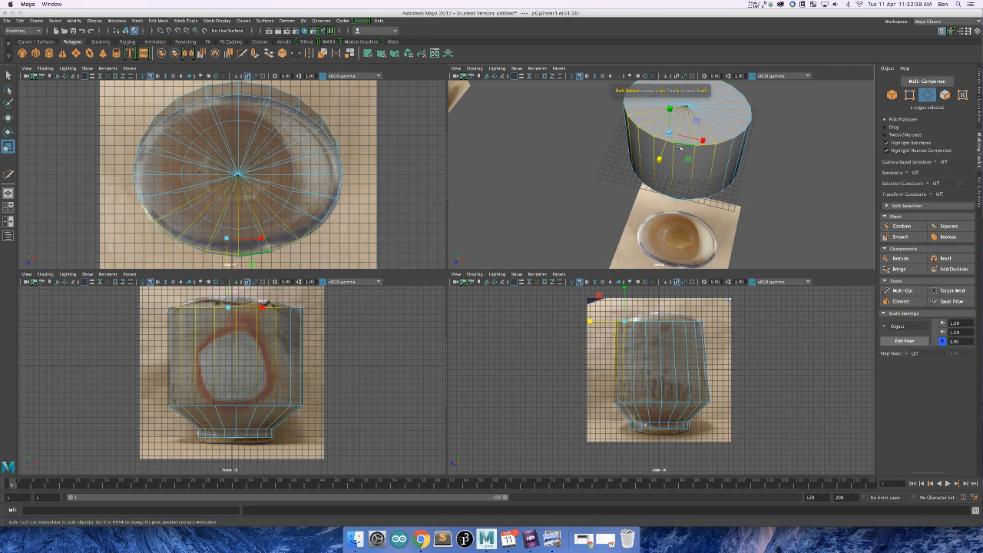
key(b)
key(b)
drag(683, 148, 678, 162)
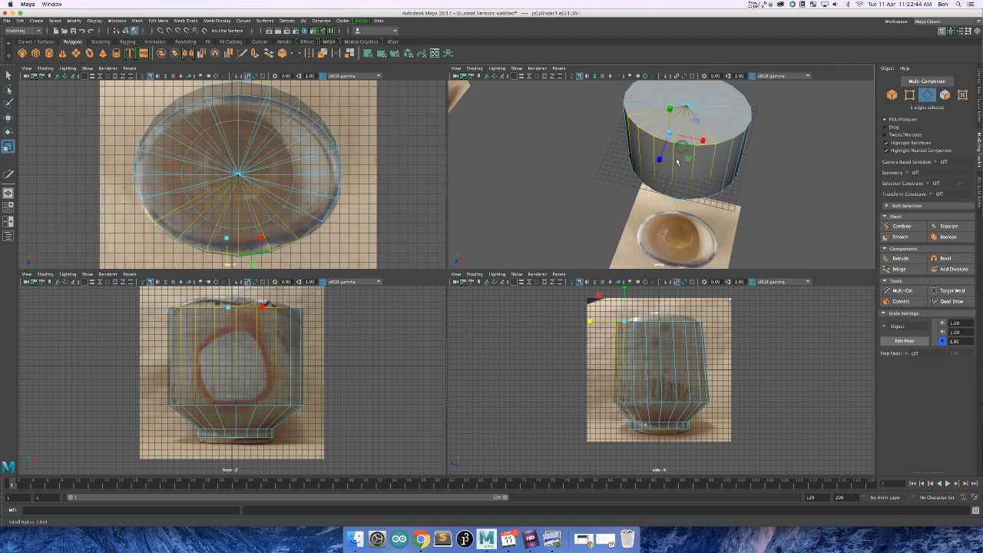
drag(641, 222, 719, 151)
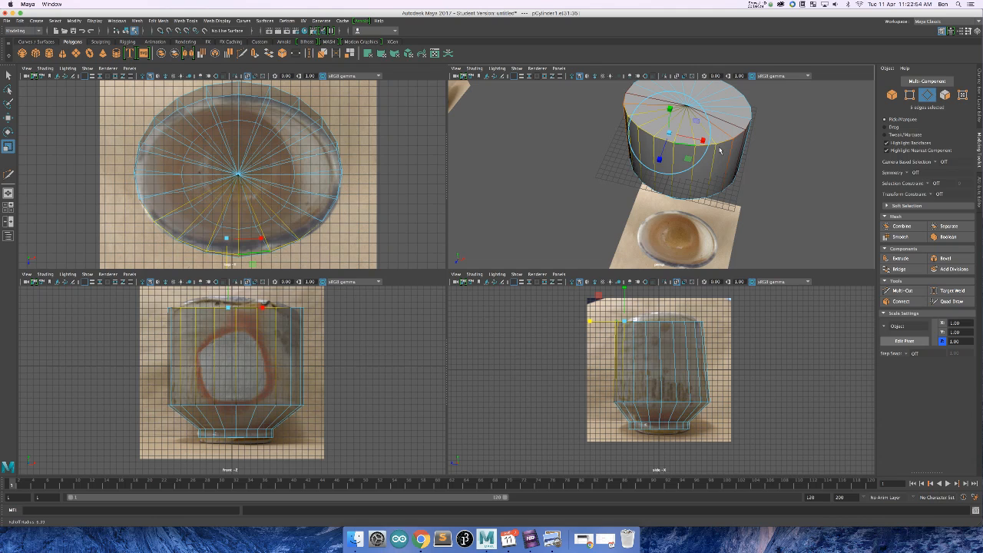
- Move the soft-selected front rim edges along Z to about 5.9 to follow the cup's outline in the top view
key(w)
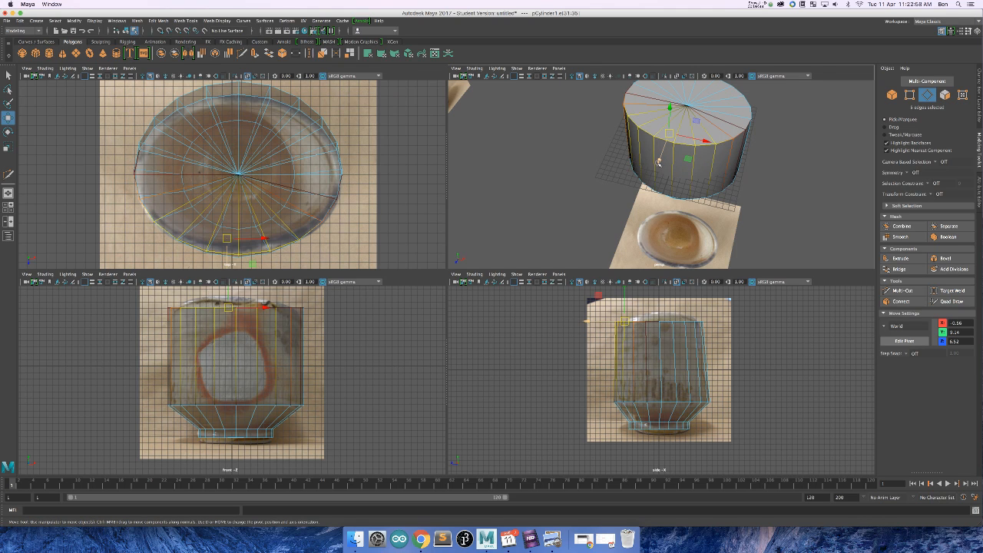
drag(658, 162, 660, 160)
alt+drag(751, 154, 746, 164)
scroll(314, 186, up, 3)
alt+middle_drag(283, 183, 289, 156)
scroll(252, 218, up, 1)
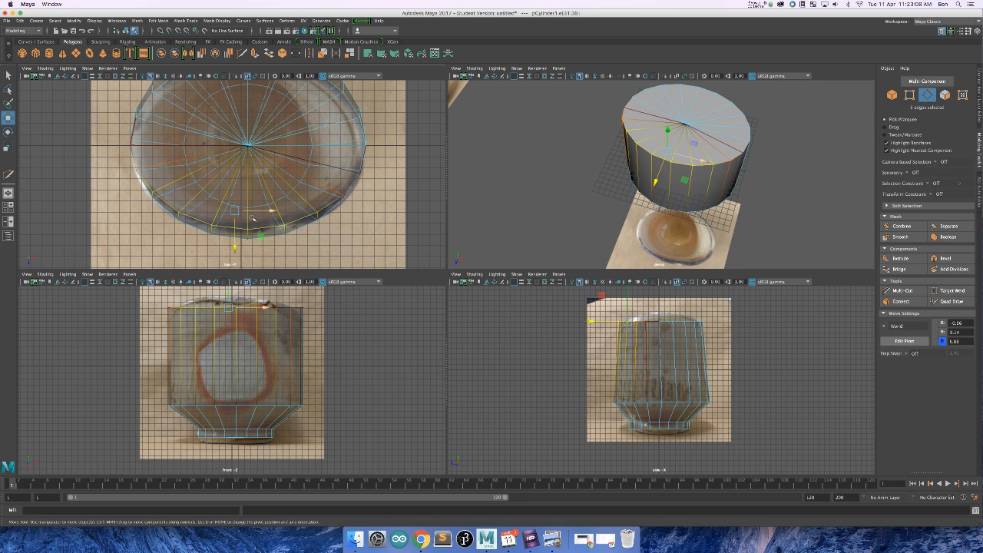
drag(235, 246, 233, 250)
- Select single edges along the front of the rim in turn and shift them in the XZ plane toward the top view's outline
scroll(517, 126, down, 3)
scroll(287, 95, down, 1)
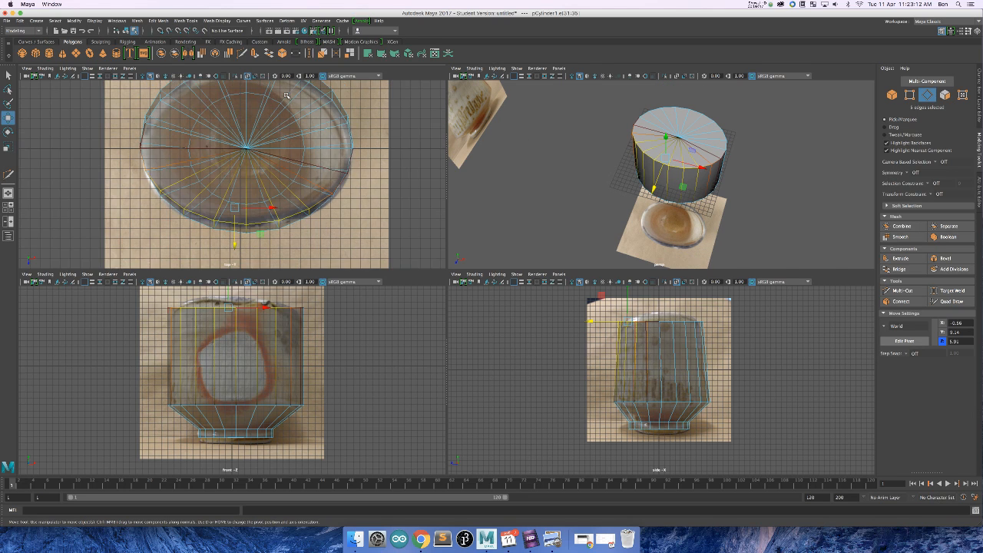
scroll(286, 95, down, 2)
scroll(711, 115, up, 4)
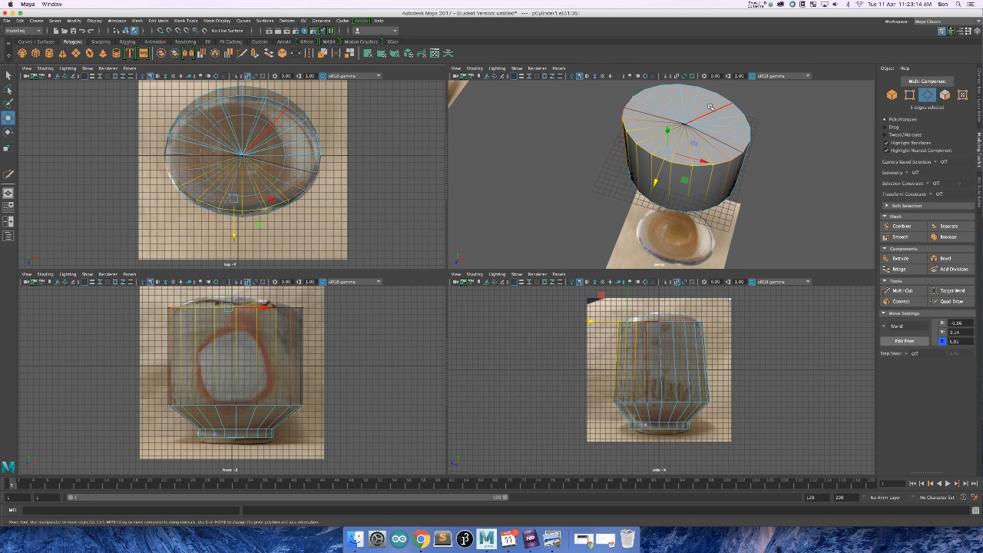
scroll(667, 179, down, 2)
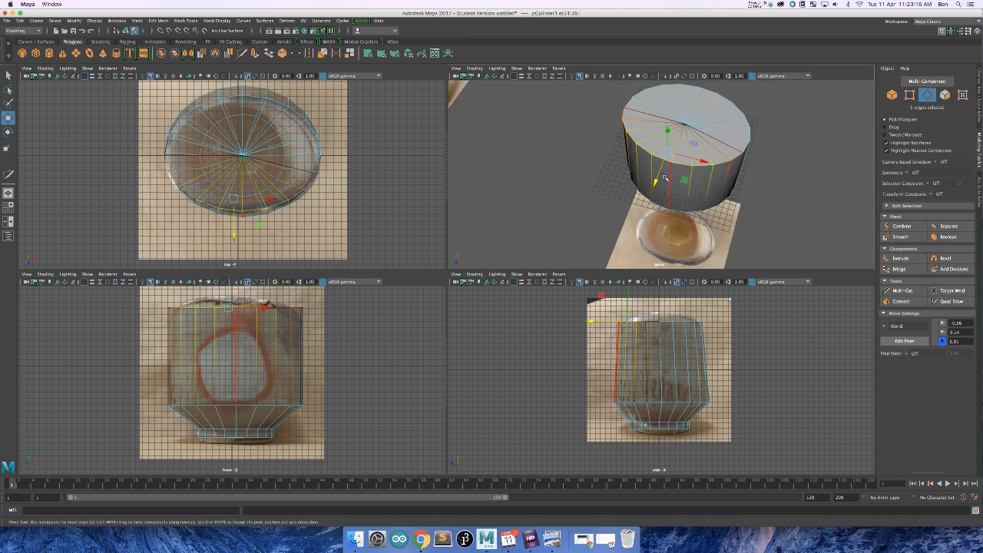
click(683, 164)
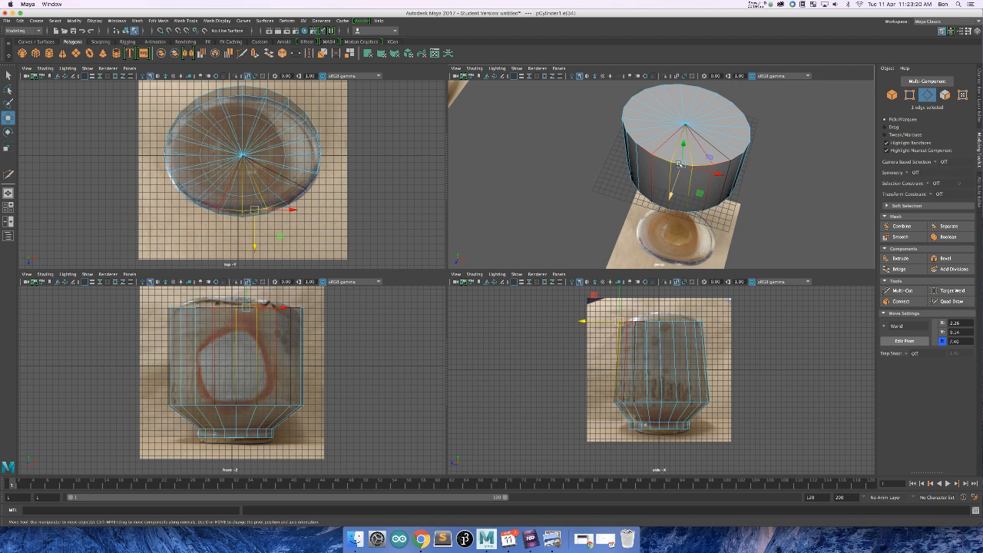
drag(700, 192, 658, 178)
click(648, 151)
click(624, 125)
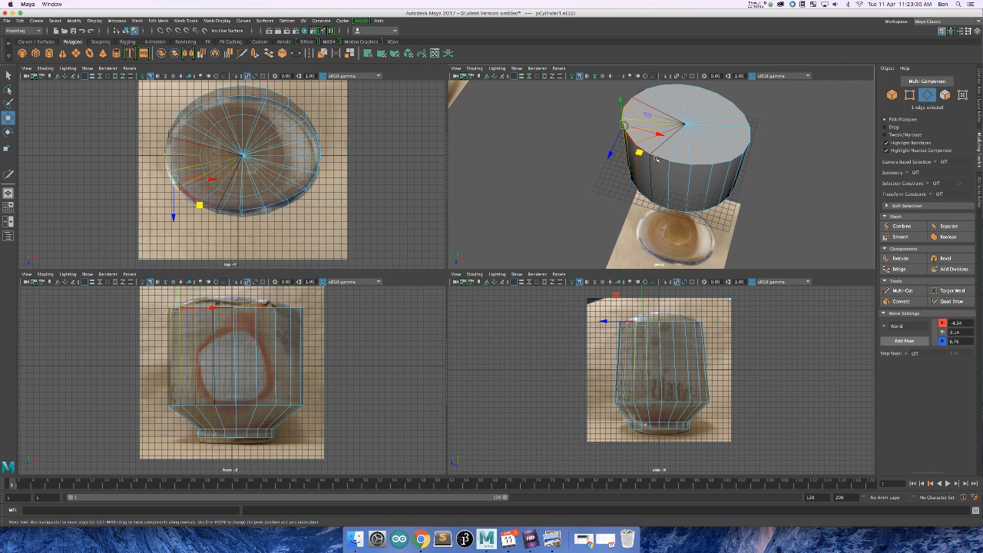
drag(623, 125, 626, 115)
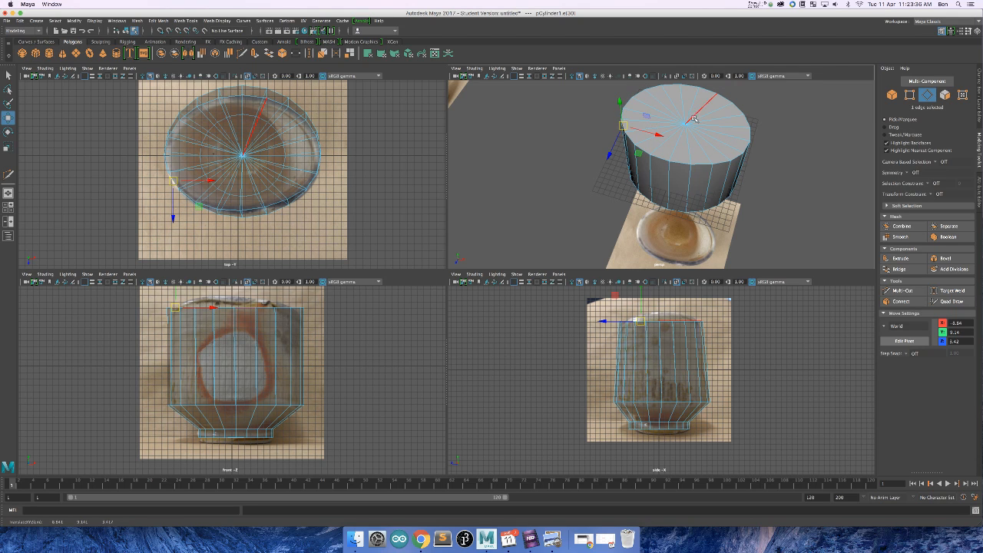
- Undo the trial move of the rim edge without falloff, and move it slightly inward in the XZ plane with soft selection enabled
drag(639, 154, 662, 154)
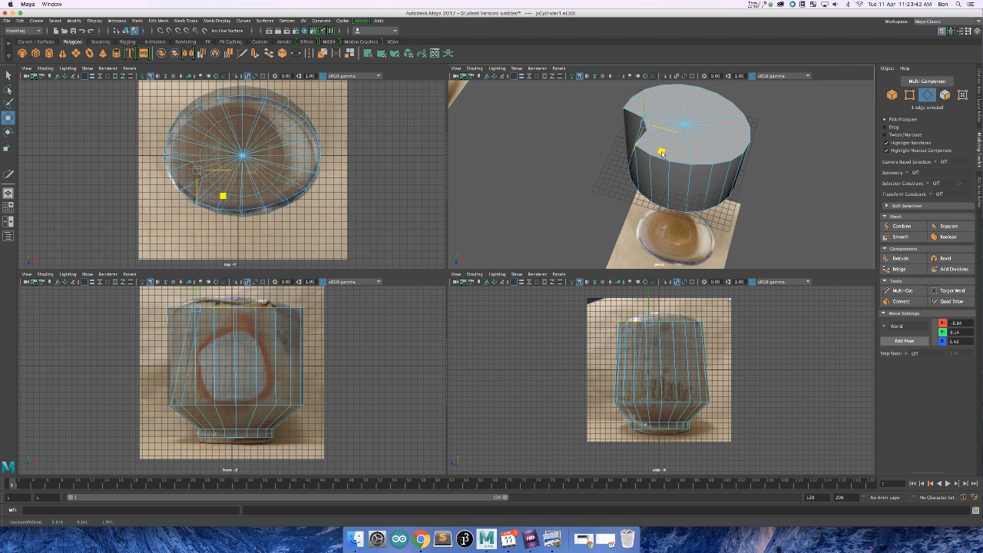
key(z)
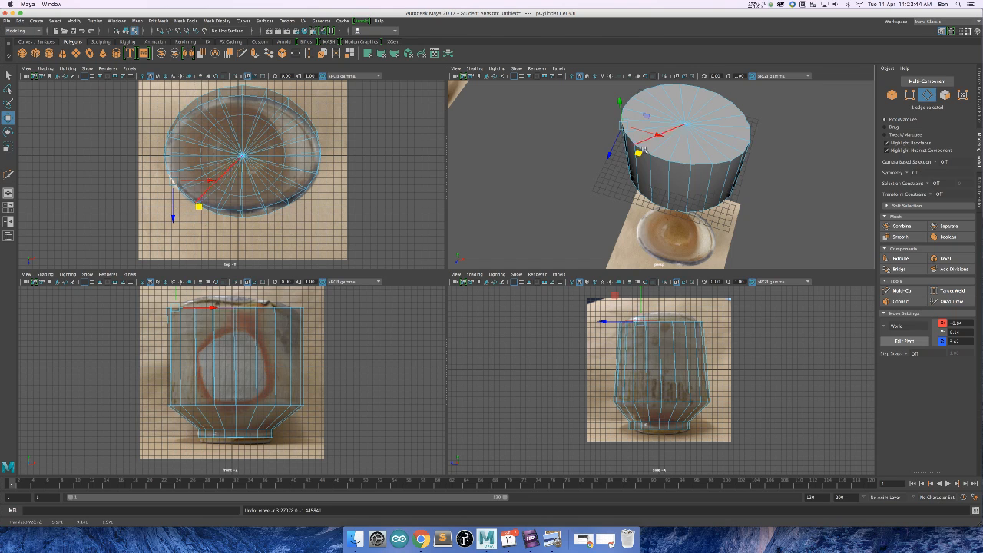
key(b)
drag(645, 153, 643, 156)
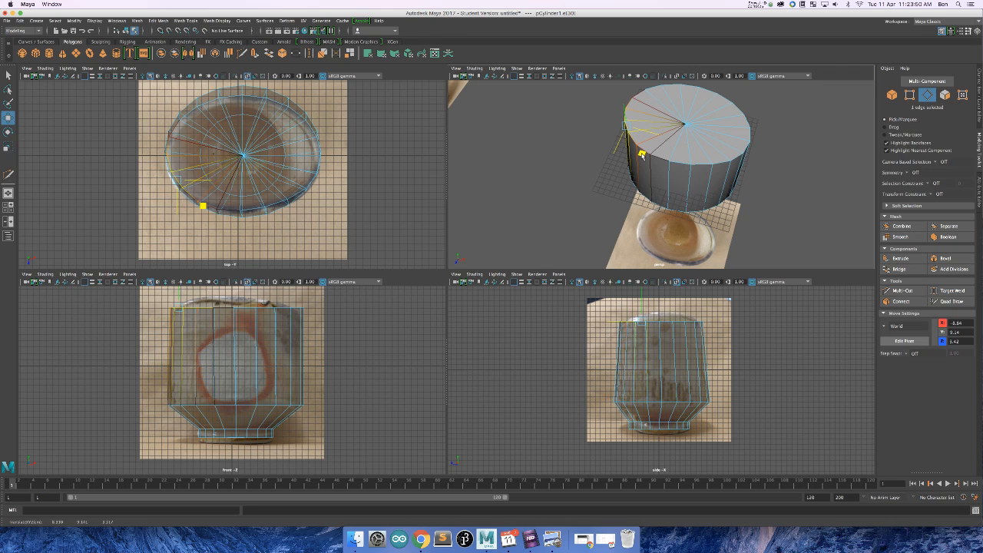
- Try to move the soft-selected front rim edge further inward in the XZ plane, and undo the move
middle_drag(643, 156, 708, 153)
drag(708, 154, 709, 154)
mouse_move(642, 153)
mouse_down()
mouse_move(655, 152)
mouse_move(654, 163)
mouse_up()
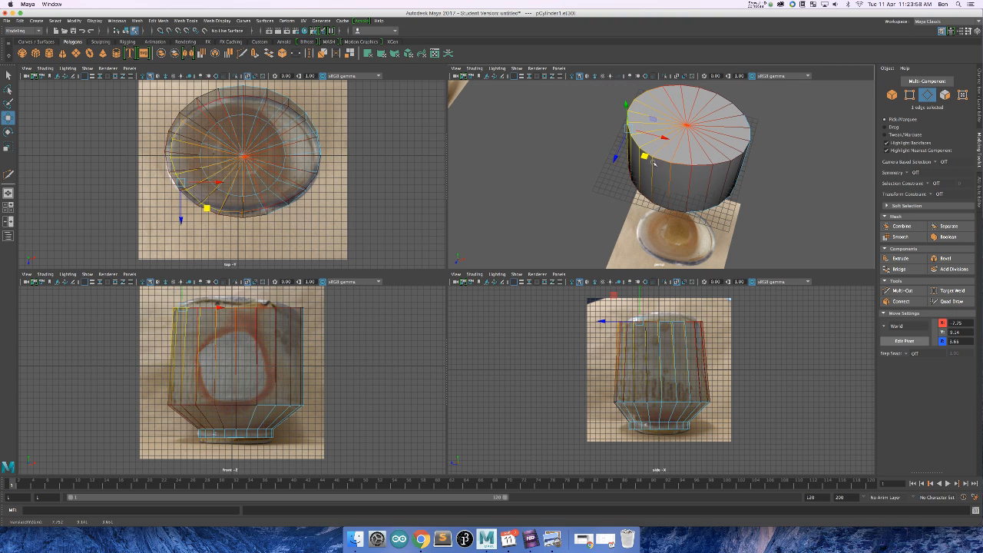
key(ctrl+z)
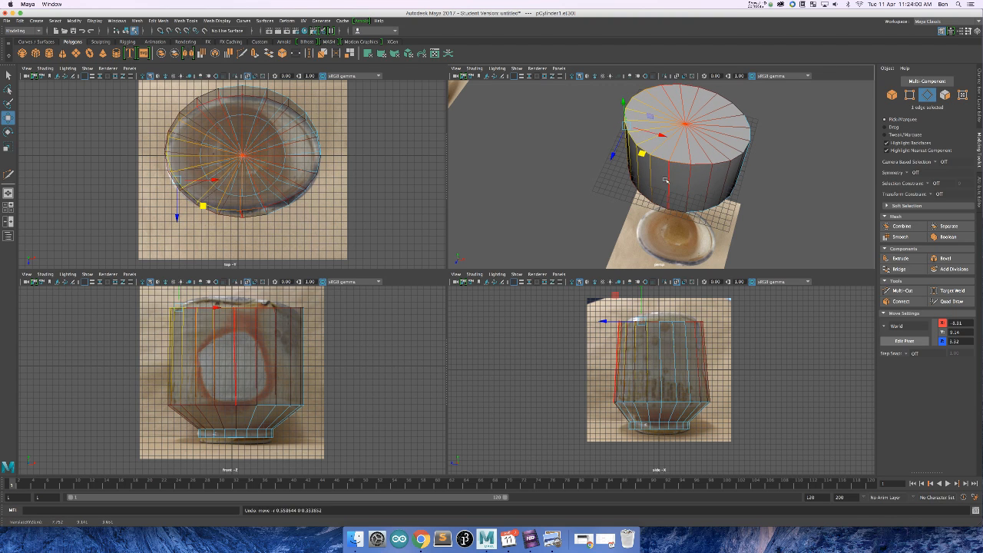
- Reduce the soft selection falloff radius around the rim edge and clear the edge selection
key(b)
drag(641, 139, 578, 110)
key(b)
drag(639, 135, 570, 130)
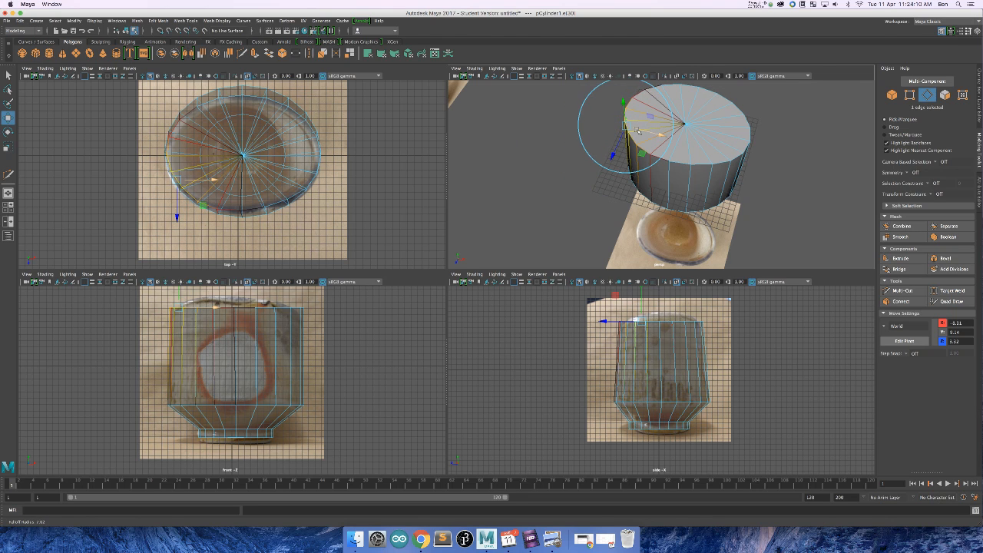
click(817, 172)
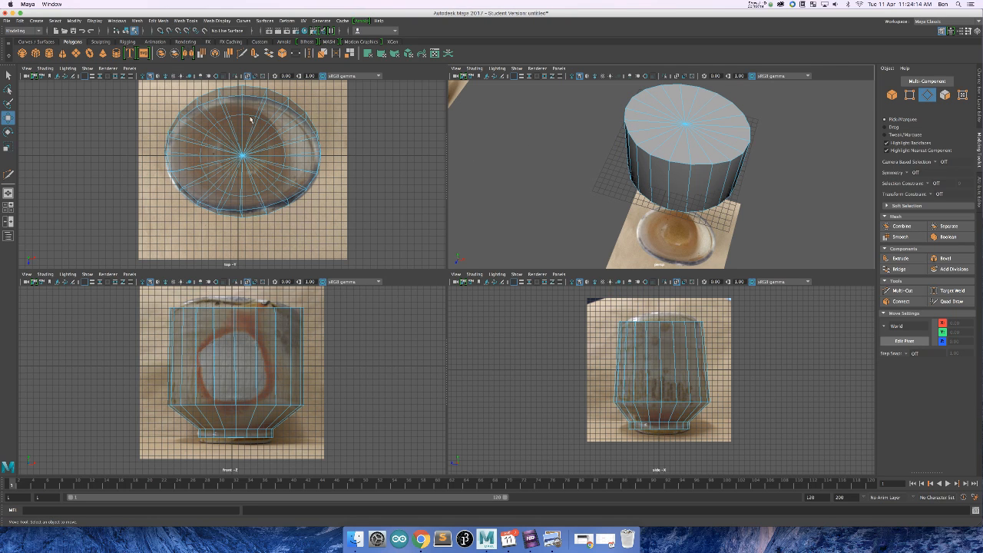
- Preview the cup with smoothing from the side and return to the unsmoothed display
alt+drag(737, 123, 747, 198)
scroll(754, 137, up, 5)
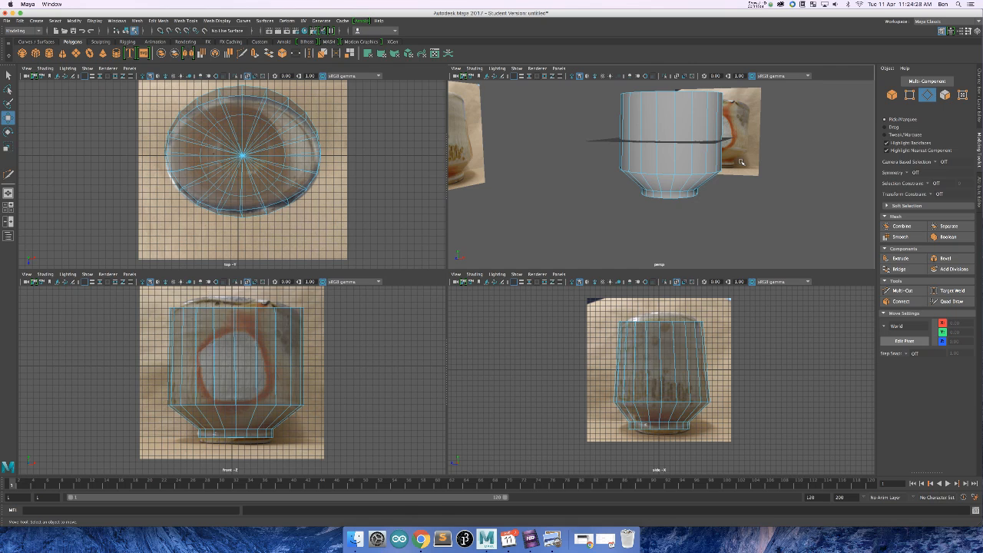
key(3)
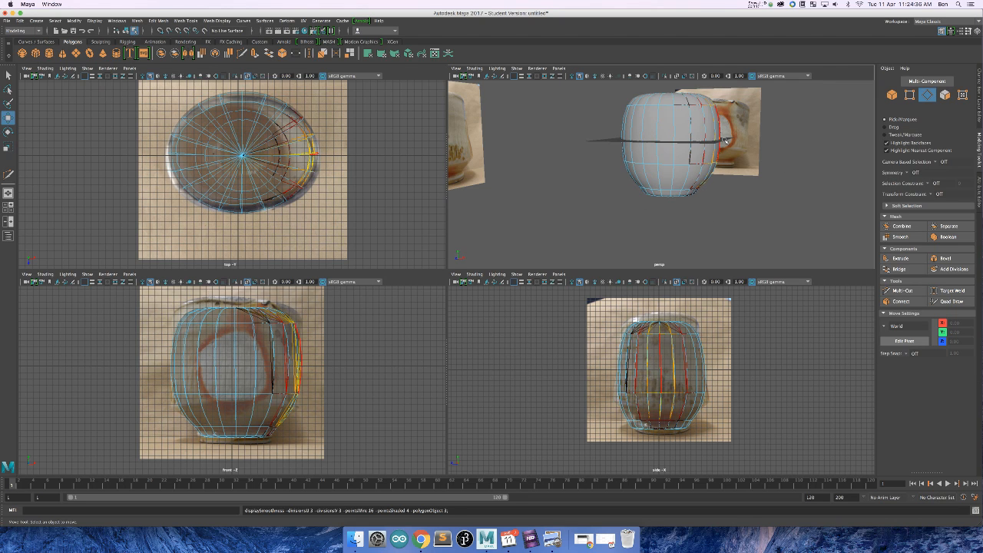
key(1)
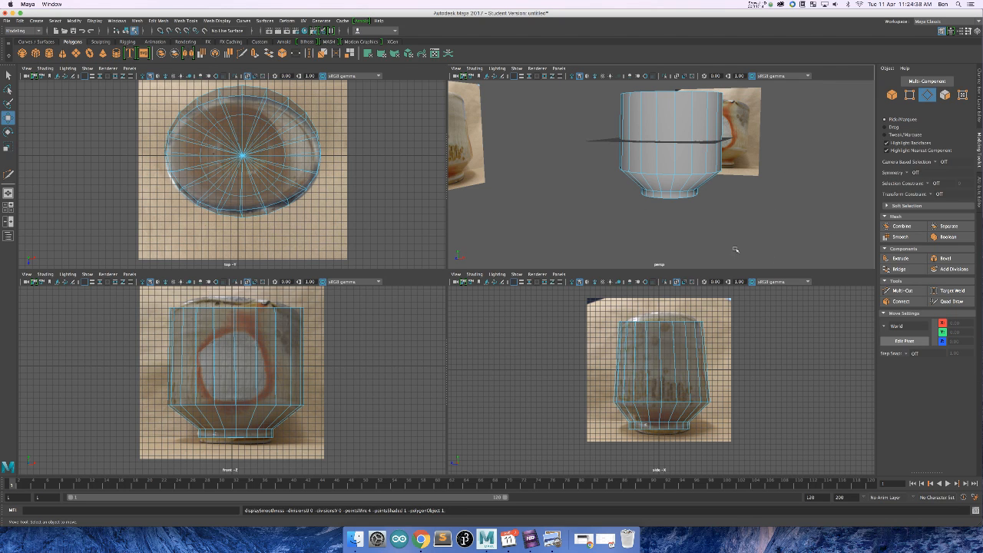
- Switch to face selection and select all 20 triangular faces of the cylinder's top cap
alt+drag(811, 160, 807, 187)
scroll(746, 156, down, 5)
scroll(720, 141, up, 5)
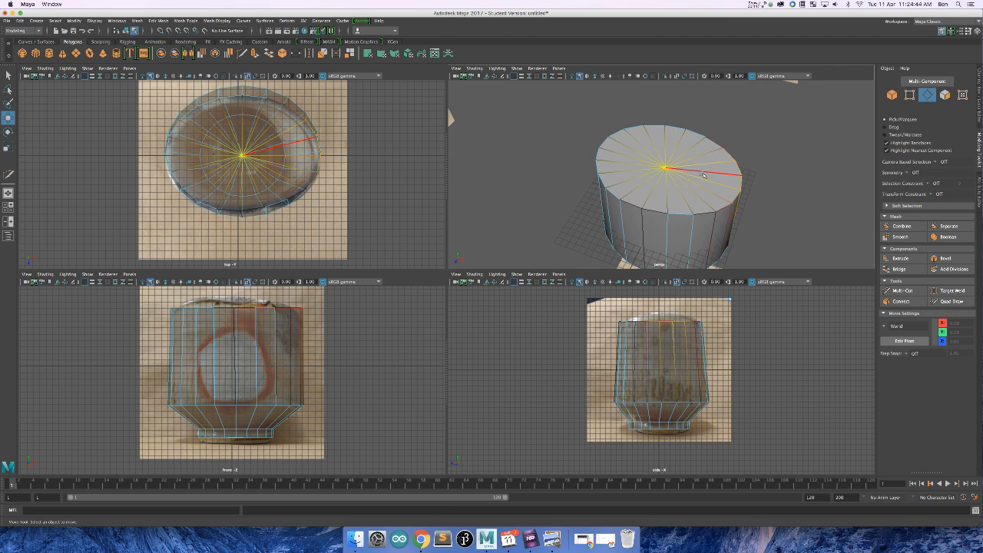
right_drag(701, 176, 708, 195)
click(735, 178)
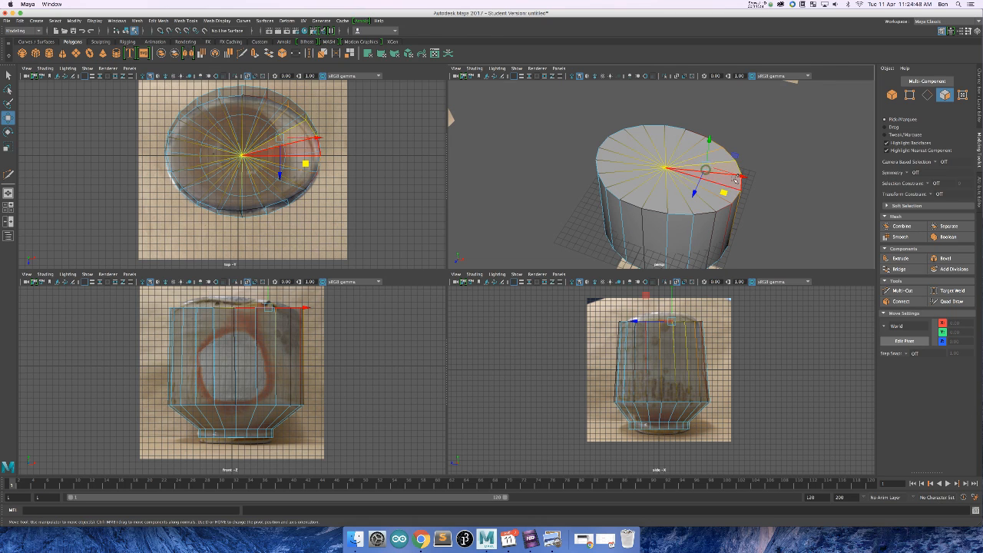
shift+click(724, 182)
shift+click(717, 186)
shift+click(712, 202)
shift+click(685, 202)
shift+click(659, 202)
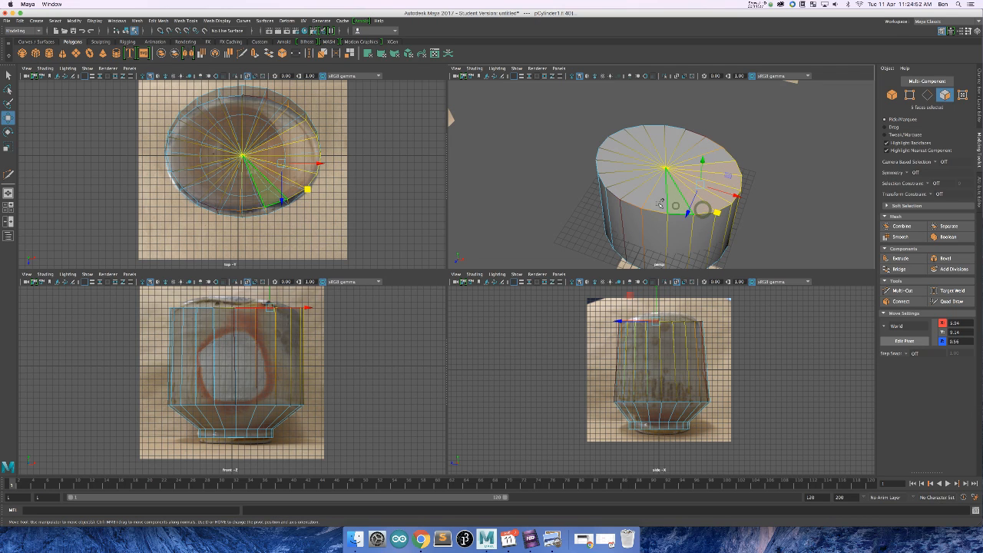
shift+click(658, 203)
shift+click(639, 192)
shift+click(628, 185)
shift+click(621, 172)
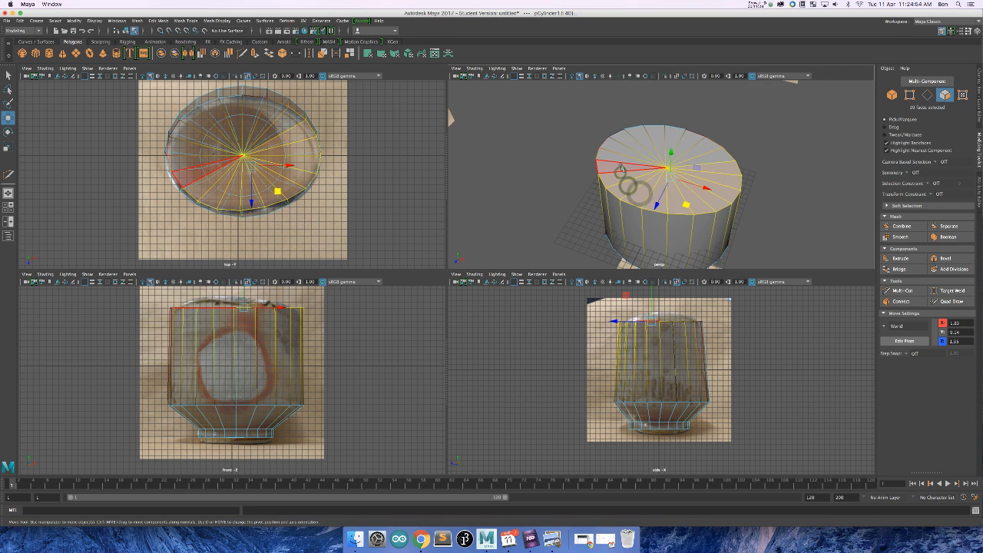
shift+click(621, 160)
shift+click(626, 152)
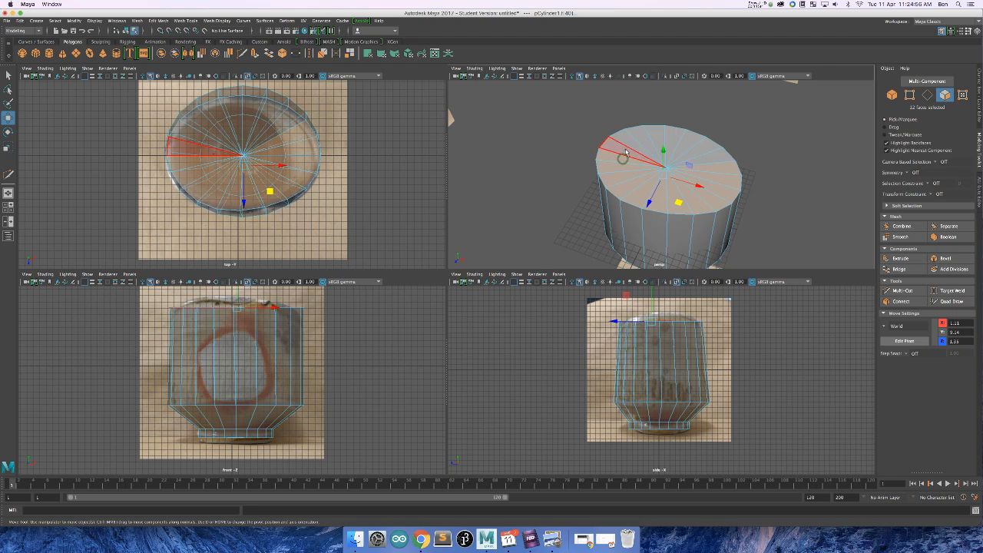
shift+click(629, 146)
shift+click(637, 141)
shift+click(646, 136)
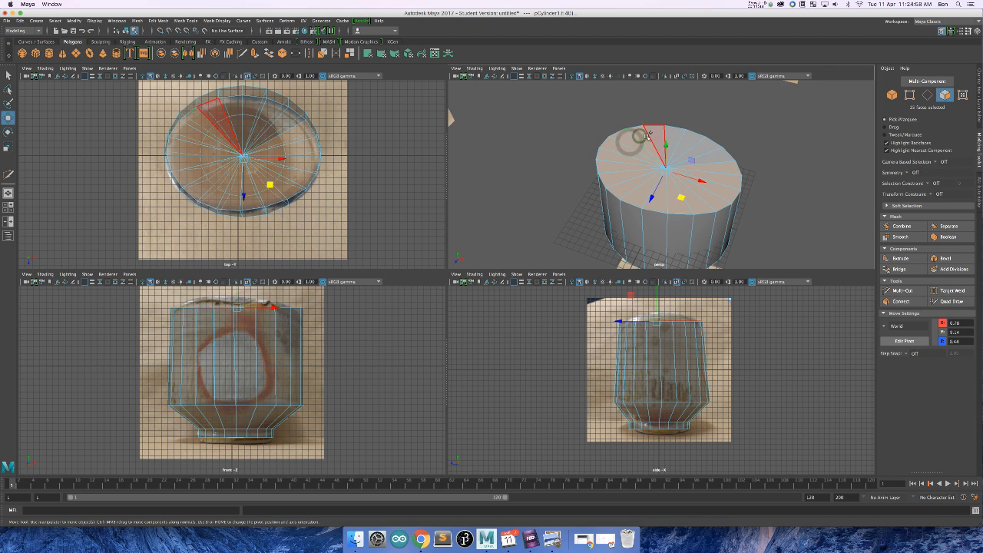
shift+click(661, 132)
shift+click(680, 136)
shift+click(700, 144)
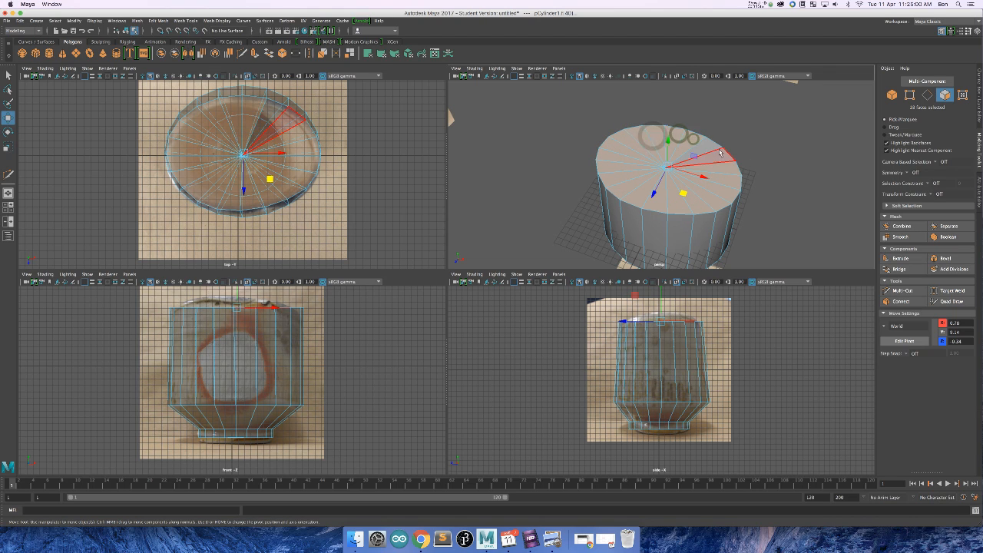
shift+click(719, 153)
shift+click(721, 159)
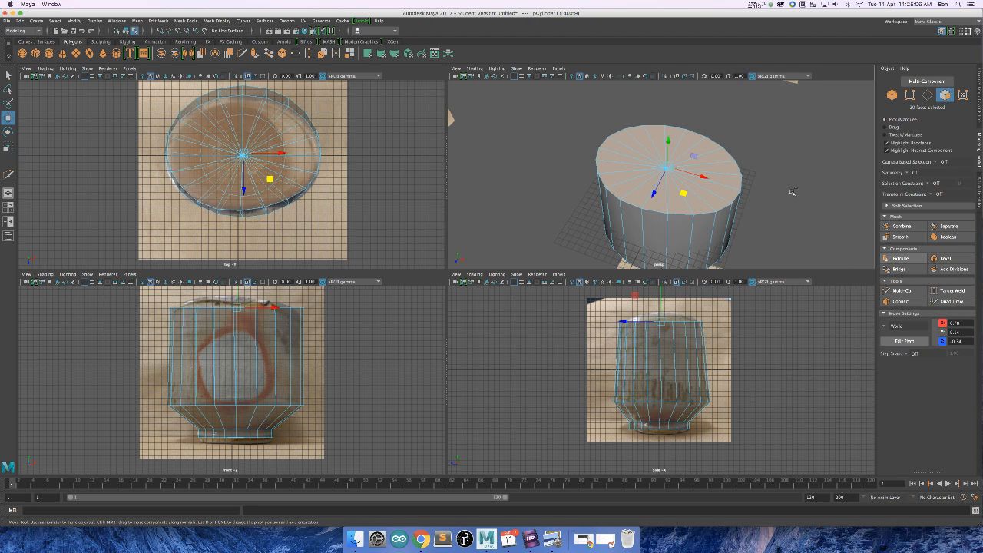
- Extrude the selected top cap faces in place, keeping the faces together
key(ctrl+e)
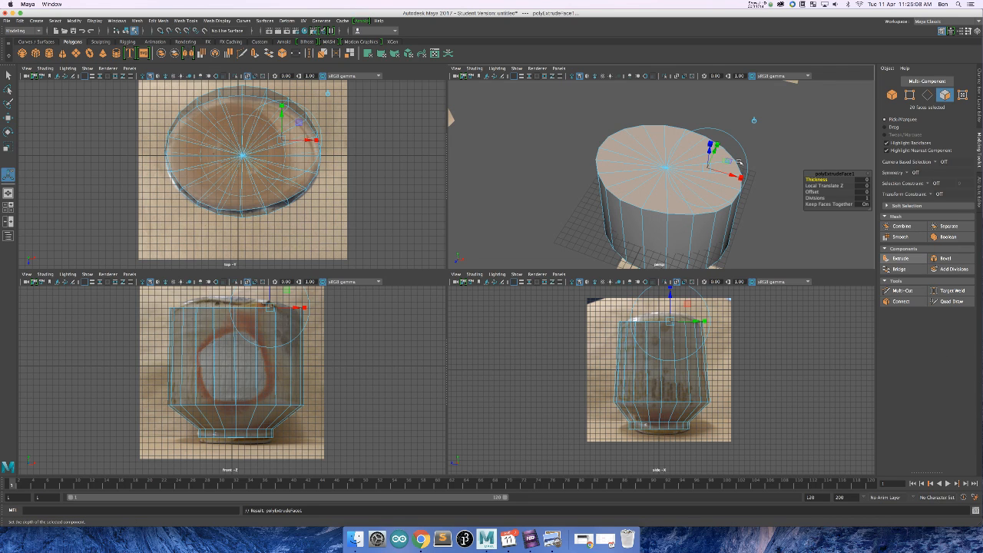
mouse_move(768, 163)
alt+mouse_down()
mouse_move(756, 167)
mouse_move(768, 159)
alt+mouse_up()
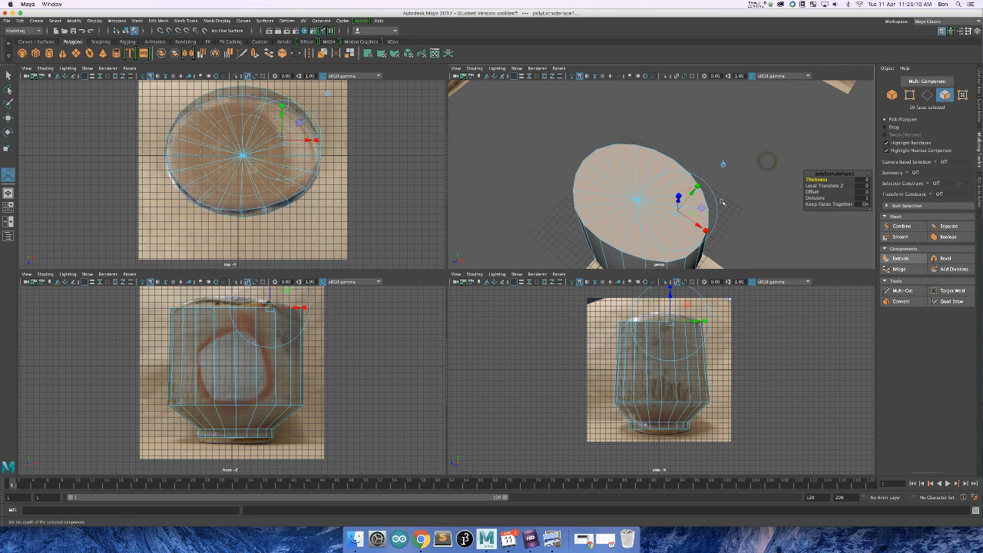
- Try to adjust the extruded top faces with the extrude manipulator, and undo the changes
drag(701, 209, 700, 210)
key(super+z)
mouse_move(680, 202)
mouse_down()
mouse_move(682, 178)
mouse_move(681, 197)
mouse_move(693, 197)
mouse_up()
key(space)
key(super+z)
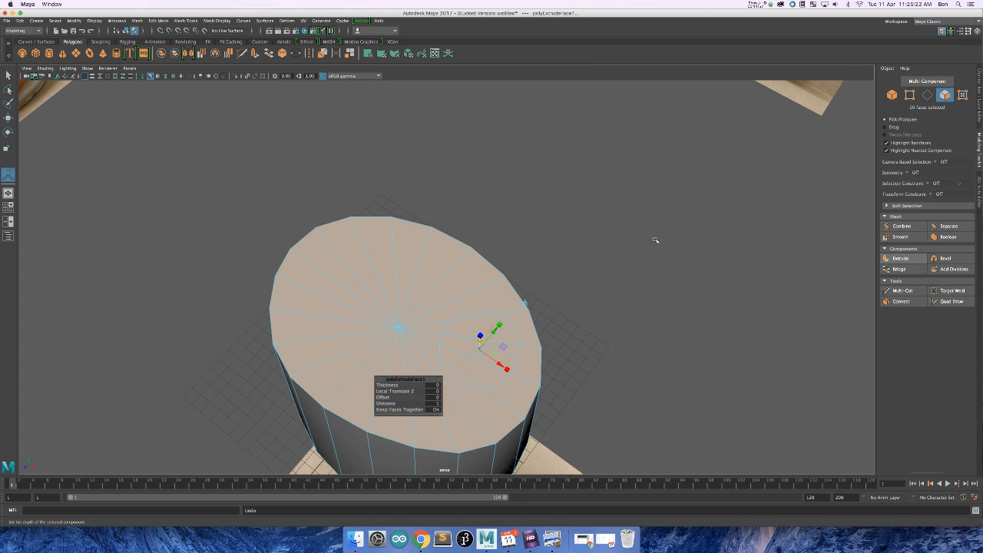
key(space)
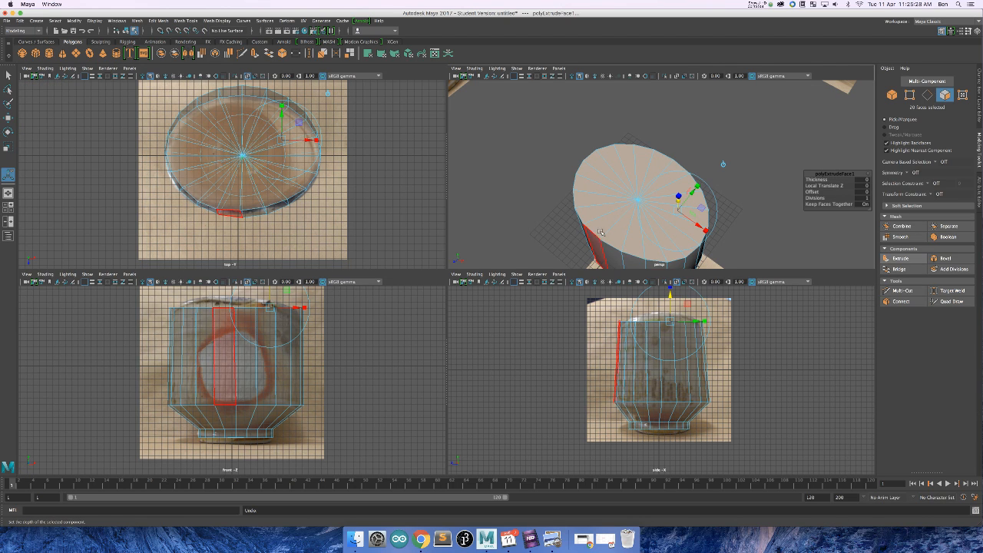
- Scale the extruded top faces inward in the XZ plane to leave a narrow ring as the cup's rim thickness
key(e)
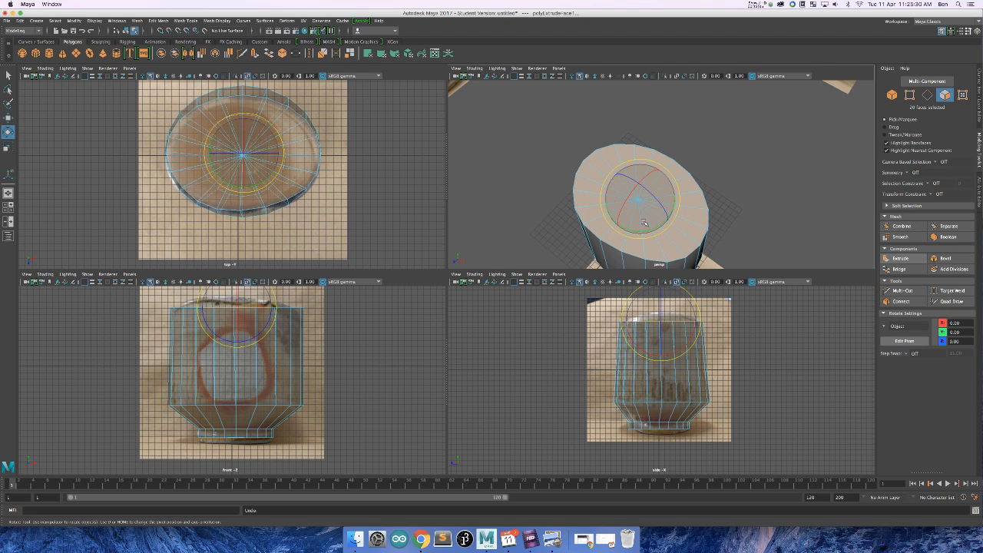
key(r)
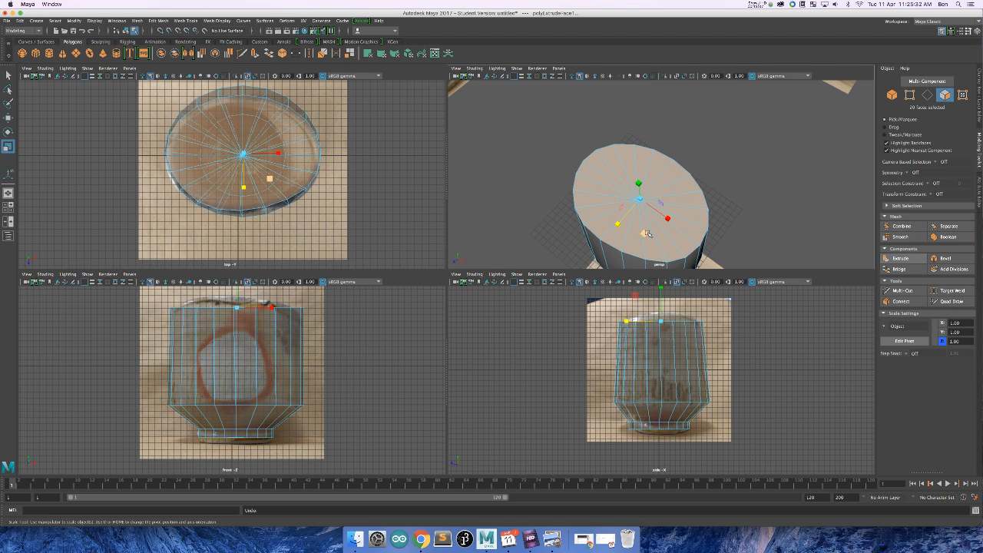
drag(646, 233, 646, 232)
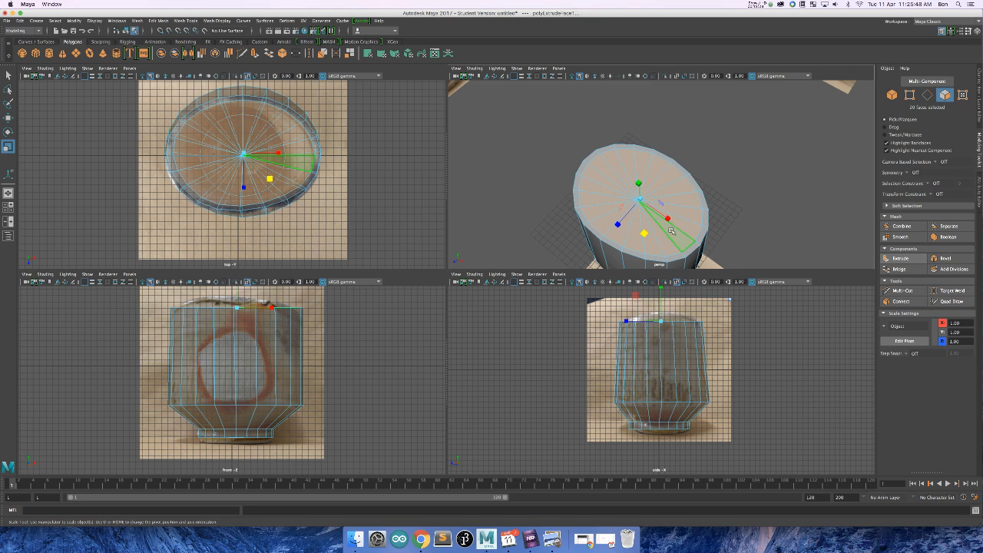
drag(646, 230, 644, 234)
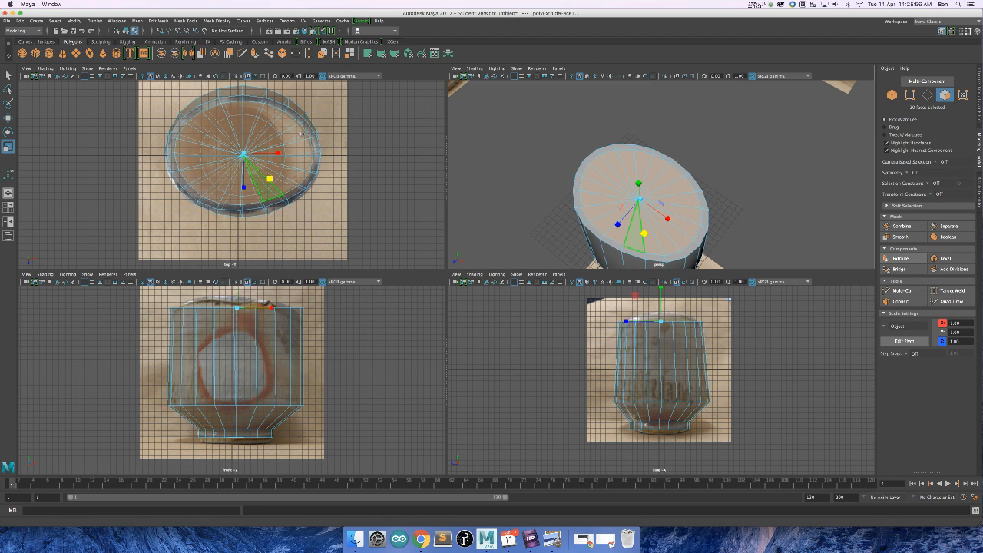
drag(270, 179, 270, 179)
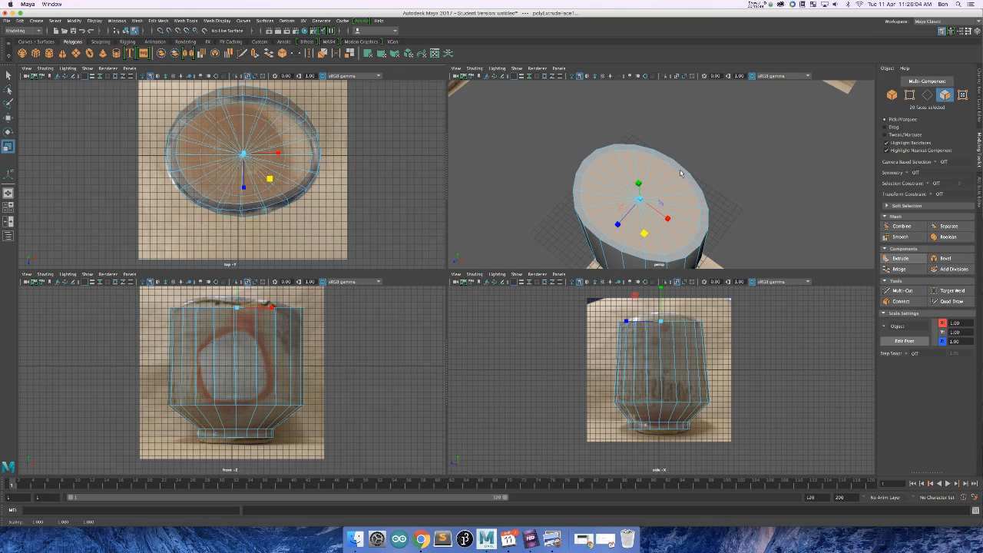
- Extrude the inner top faces down by about 15.2 to the body's lower edge loop, hollowing out the cup
click(900, 258)
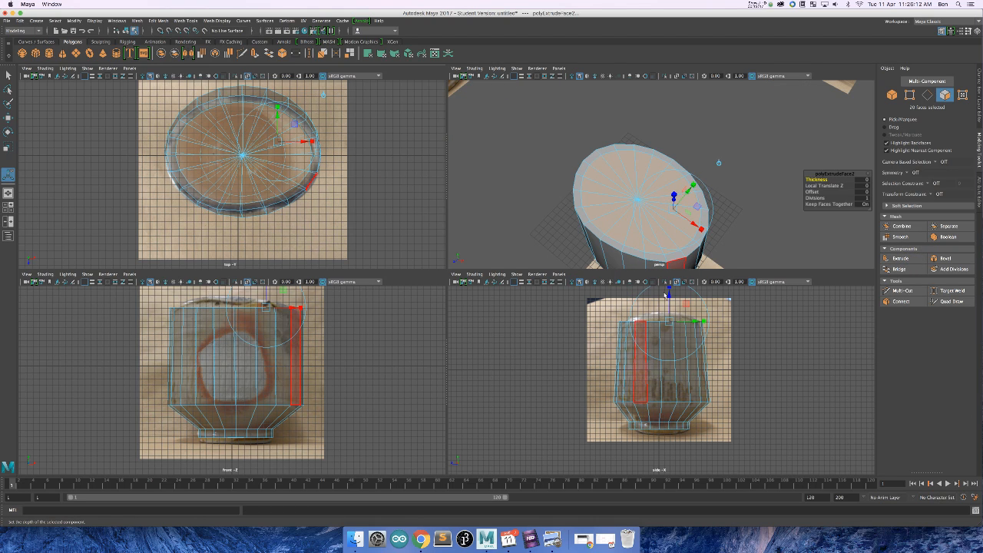
drag(670, 296, 674, 378)
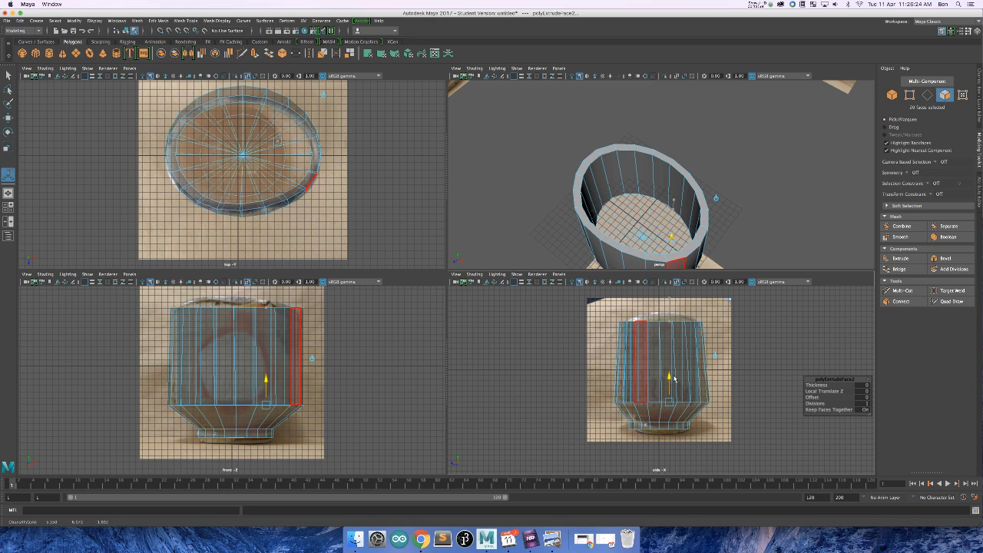
drag(674, 378, 674, 378)
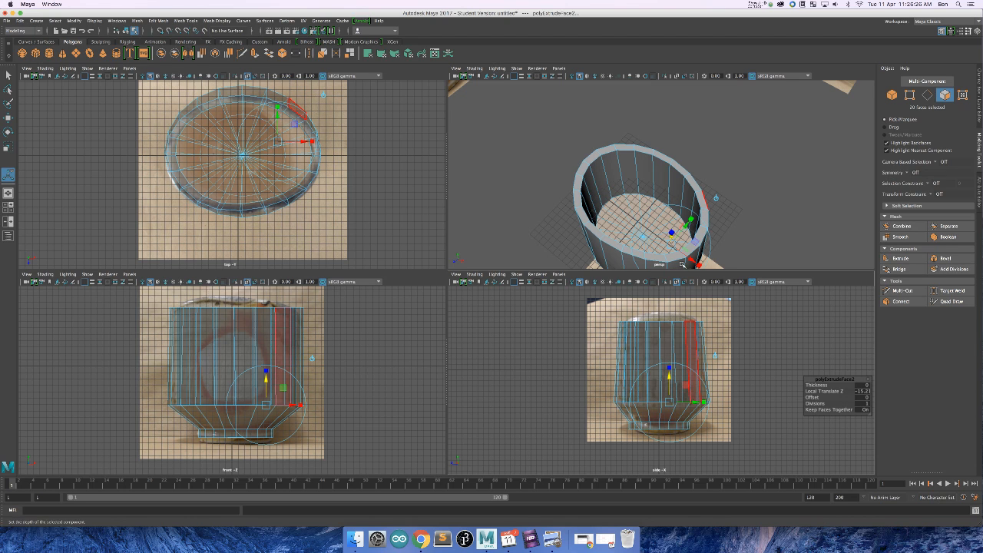
- Scale the inner floor faces outward in the XZ plane so the inner wall follows the cup's flared body
scroll(694, 353, up, 5)
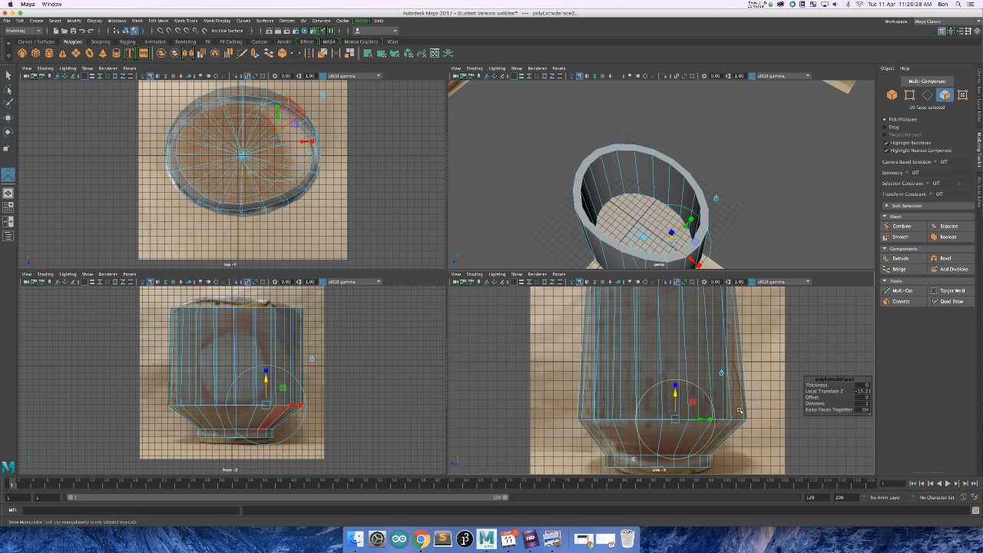
scroll(740, 421, up, 1)
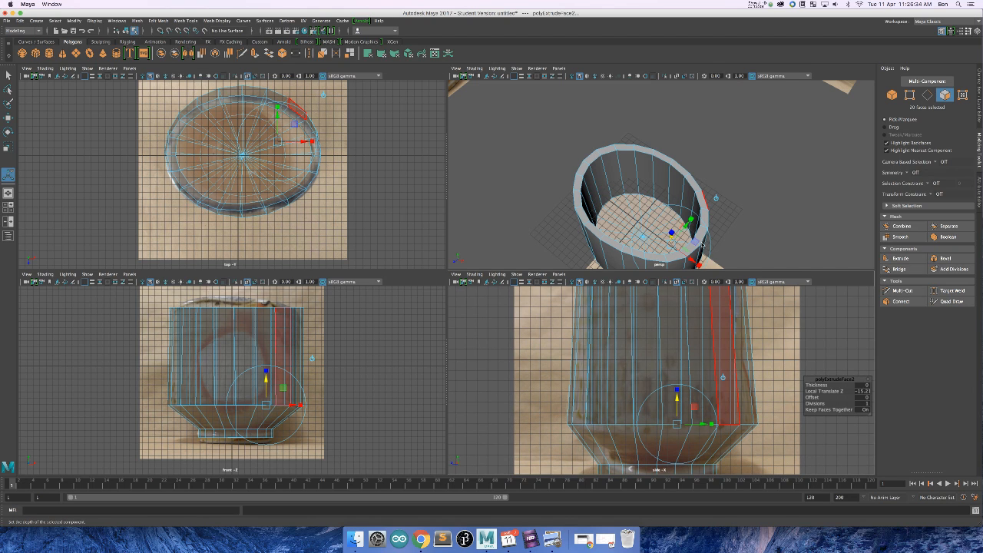
key(w)
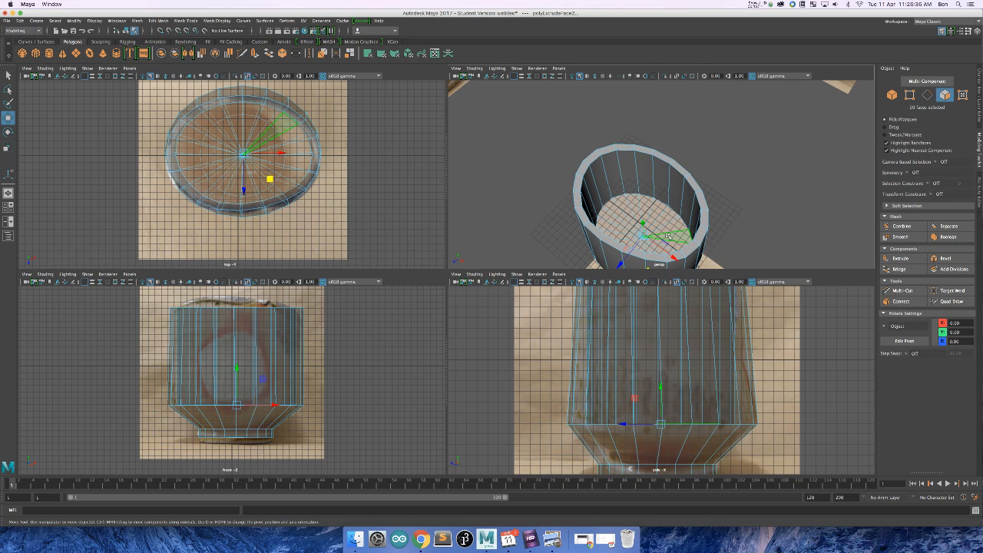
key(r)
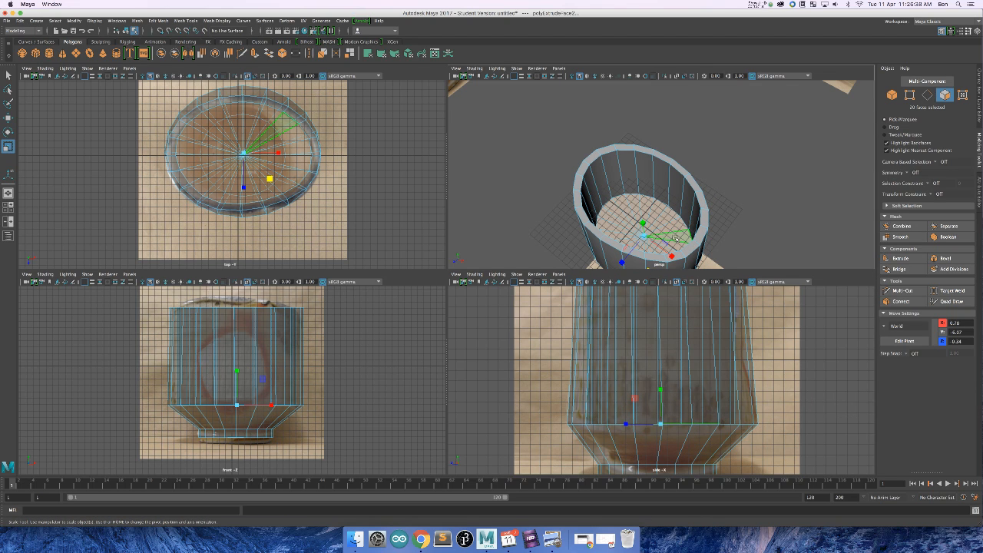
scroll(676, 238, down, 3)
mouse_move(654, 259)
mouse_down()
mouse_move(684, 262)
mouse_move(649, 261)
mouse_move(668, 261)
mouse_move(658, 261)
mouse_up()
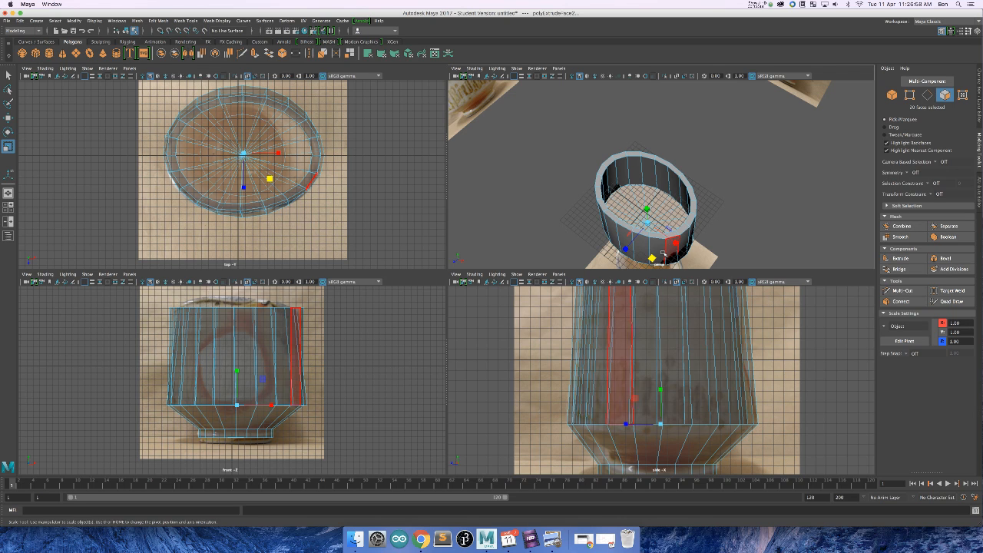
drag(652, 258, 655, 256)
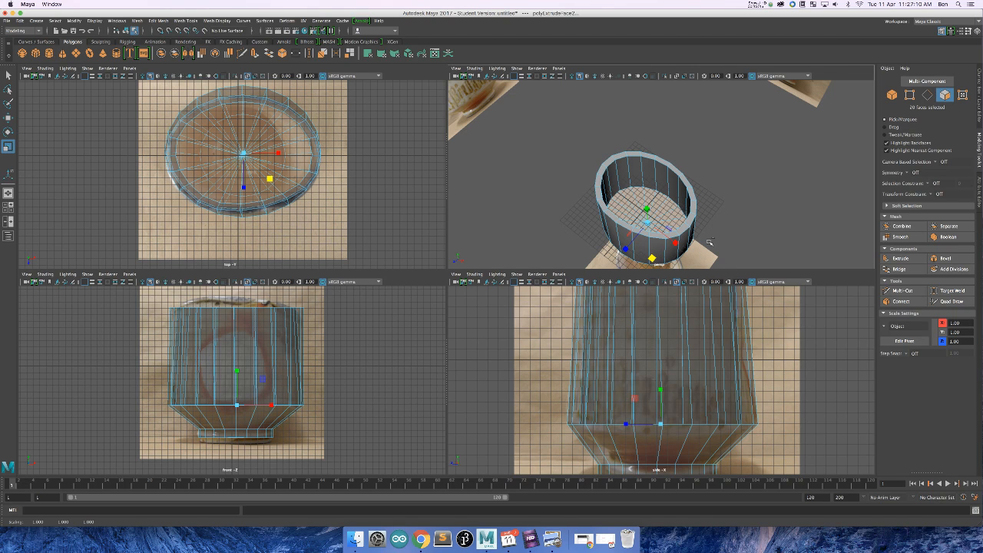
- Extrude the inner floor faces further down by about 2.57 into the tapered lower body, and activate the Move tool
key(ctrl+e)
drag(672, 223, 670, 228)
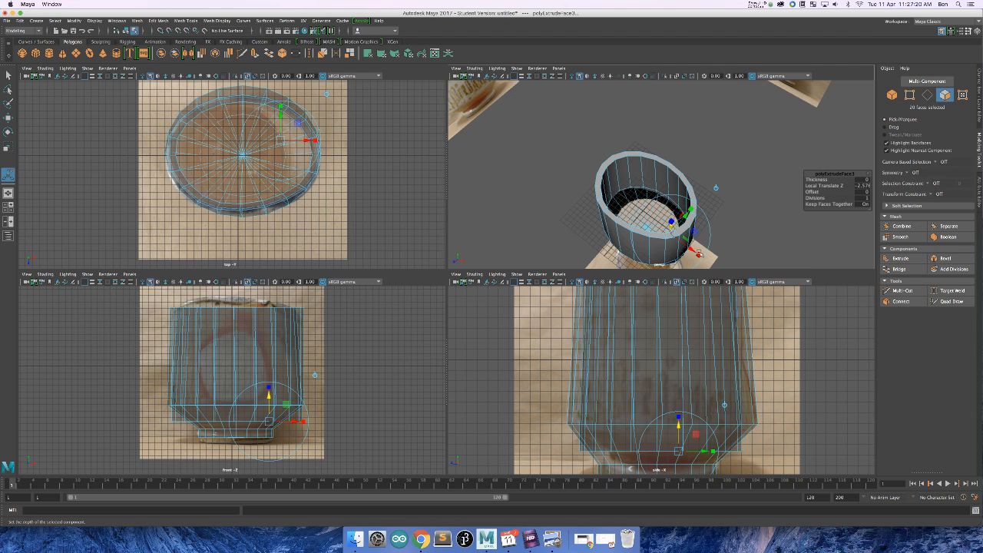
key(w)
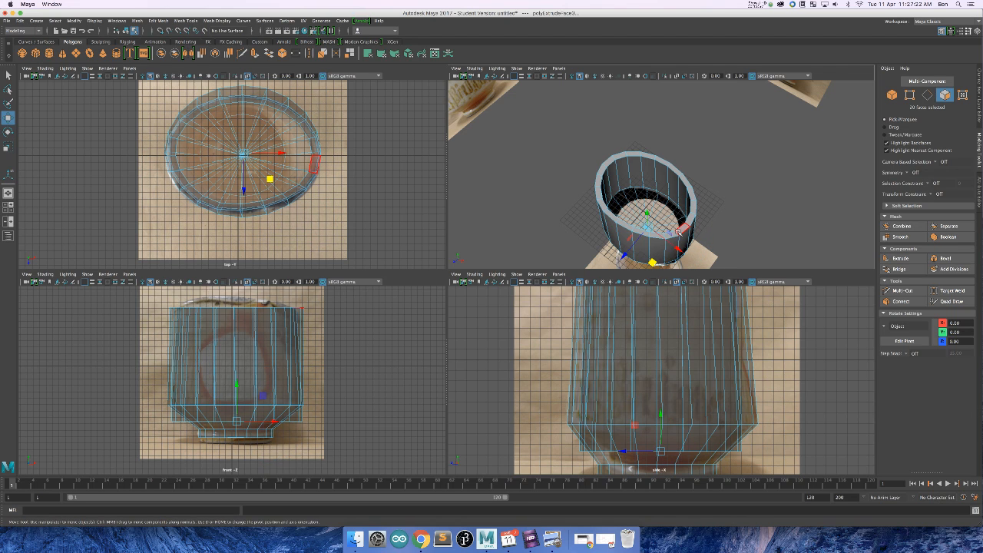
- Scale the inner floor faces inward to about 0.3 in the XZ plane, tapering the cup's interior bottom
mouse_move(653, 263)
mouse_down()
mouse_move(623, 251)
mouse_move(649, 258)
mouse_up()
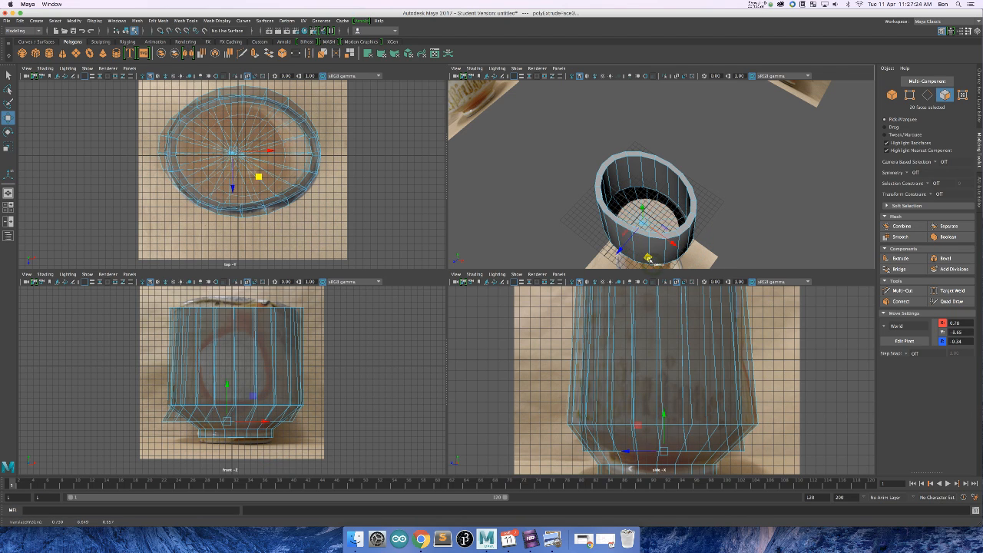
key(ctrl+z)
key(r)
drag(653, 263, 650, 250)
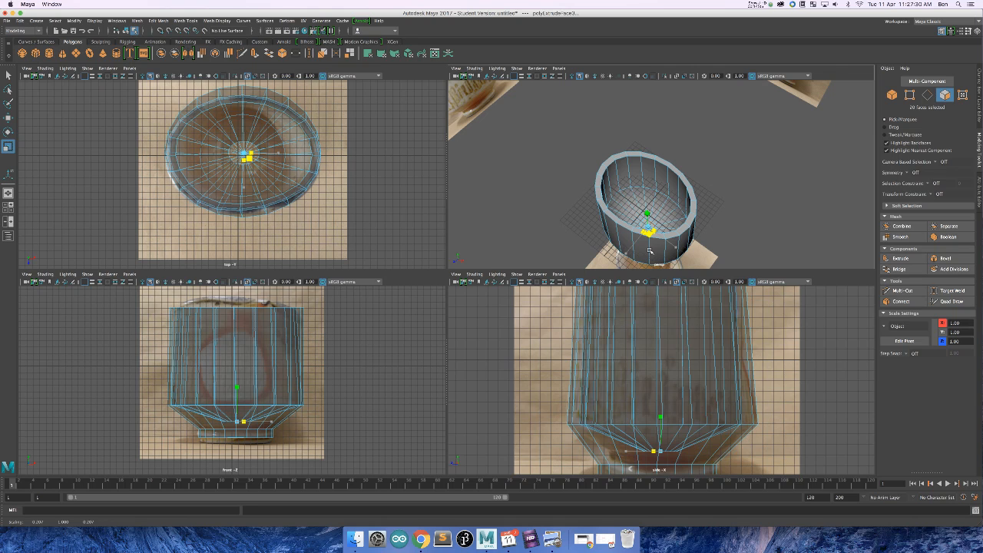
click(650, 251)
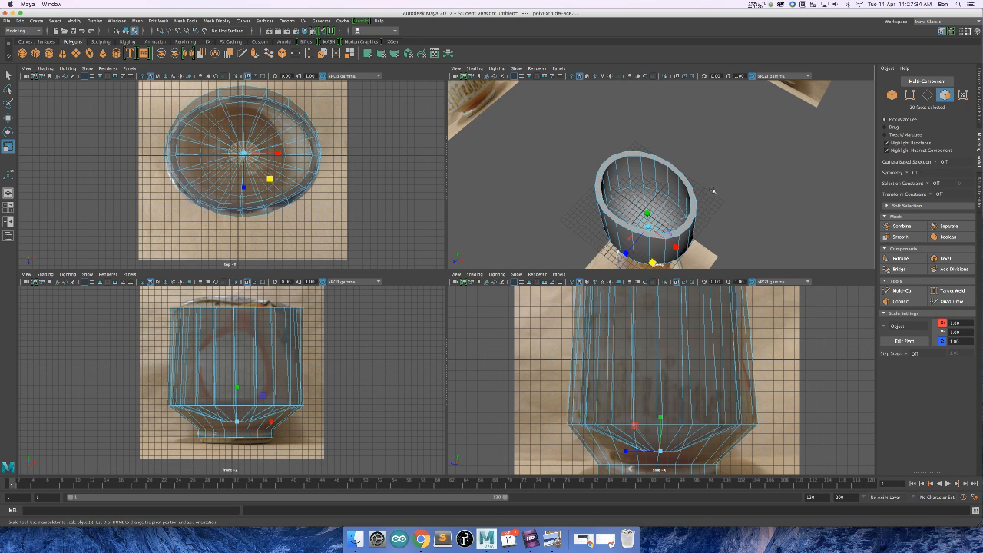
- Select the edge loop at the base of the inner wall and fine-tune its scale in the XZ plane and along X
click(626, 186)
right_click(626, 187)
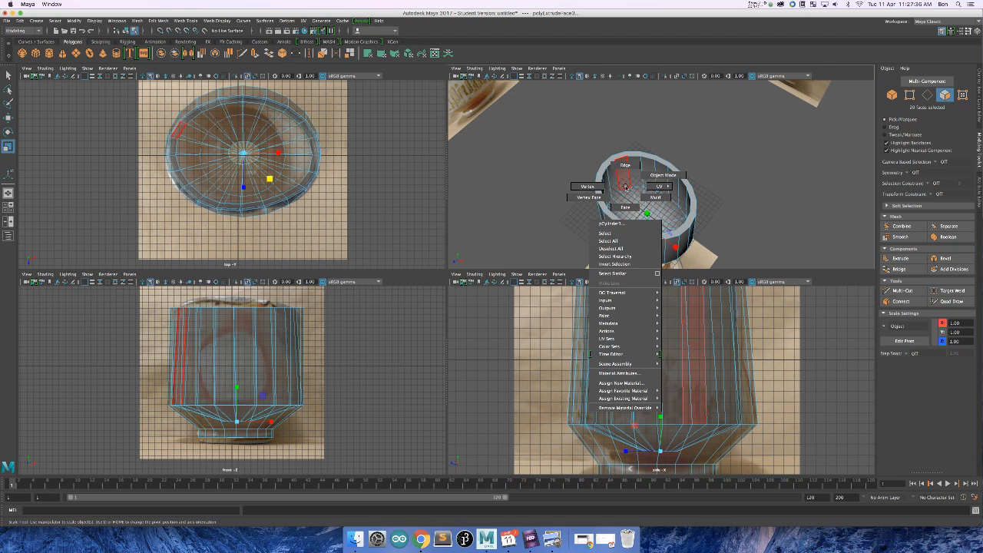
click(625, 165)
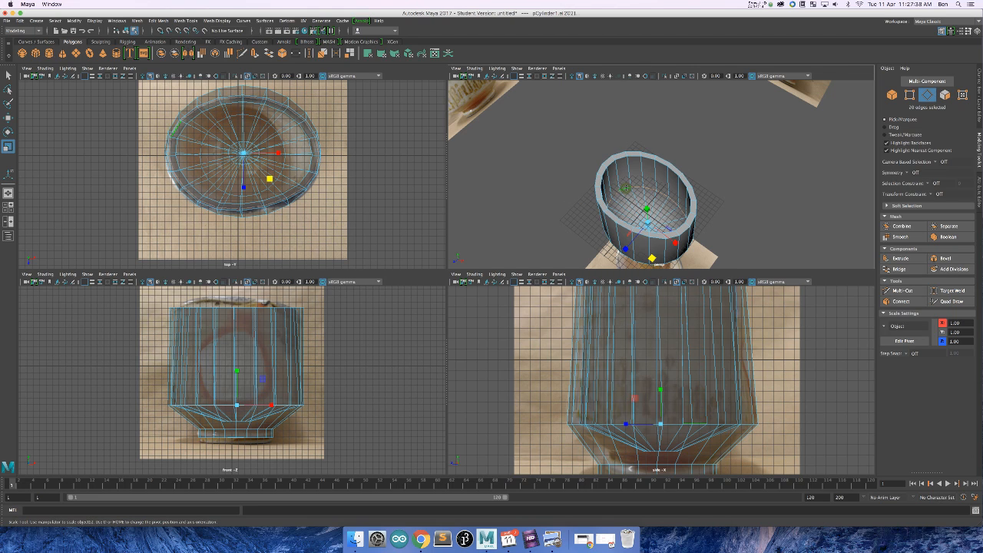
click(641, 187)
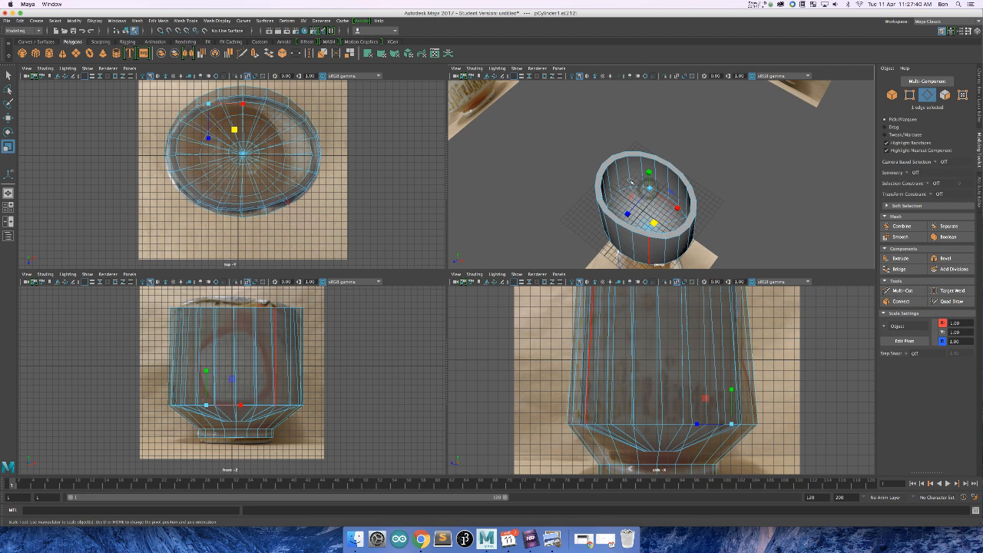
double_click(626, 186)
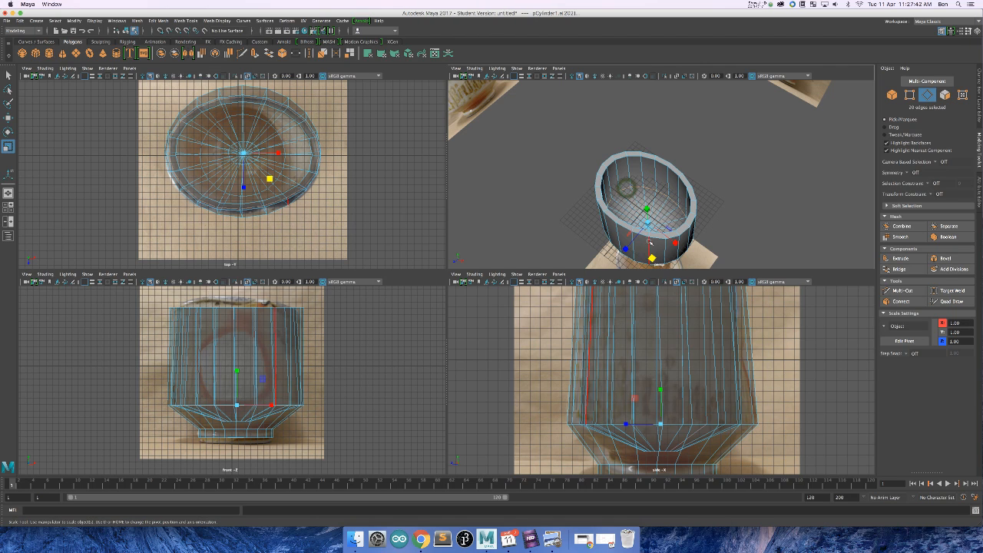
mouse_move(651, 257)
mouse_down()
mouse_move(641, 246)
mouse_move(652, 261)
mouse_up()
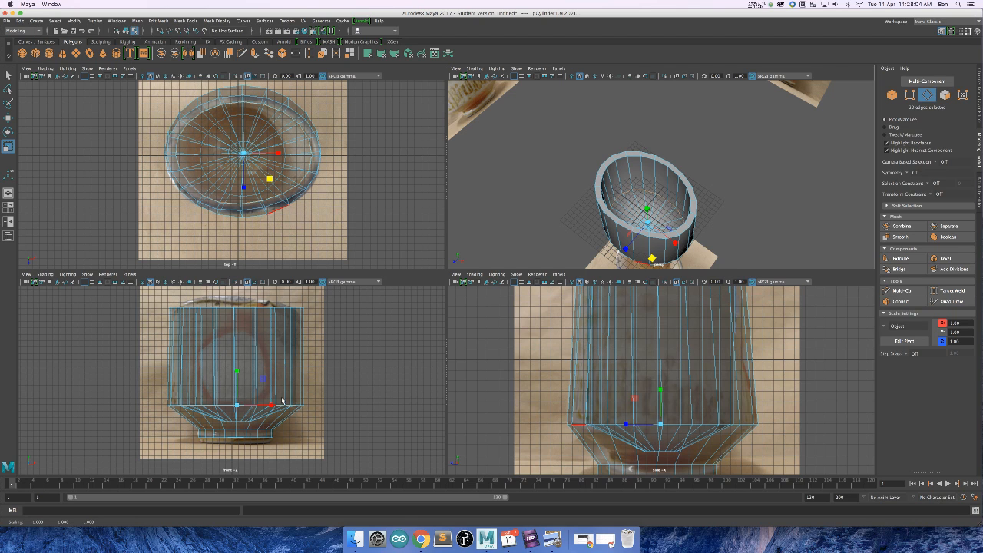
drag(272, 405, 272, 405)
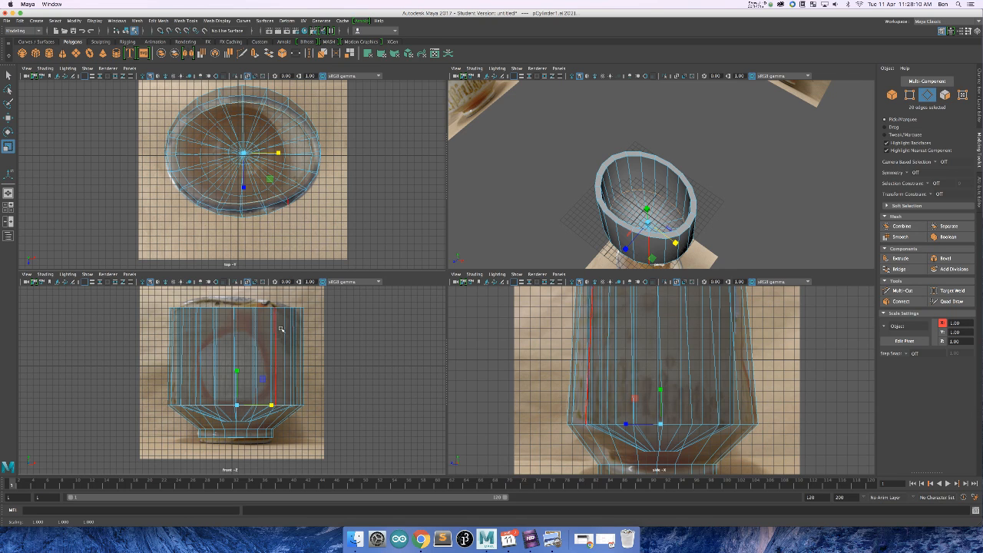
- Deselect the edge loop and examine the cup's outer profile and hollow interior from the side and above
alt+drag(732, 207, 751, 199)
click(749, 209)
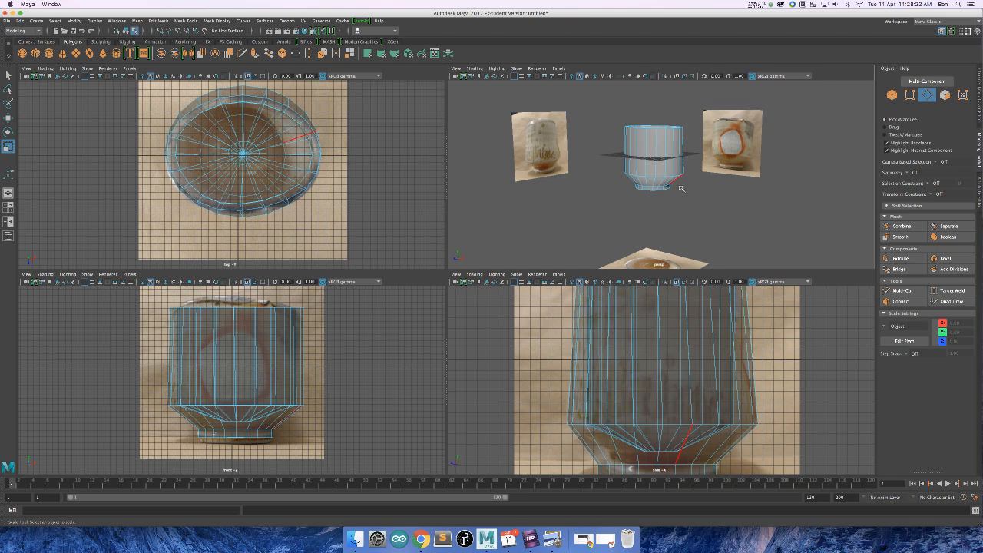
scroll(691, 180, up, 5)
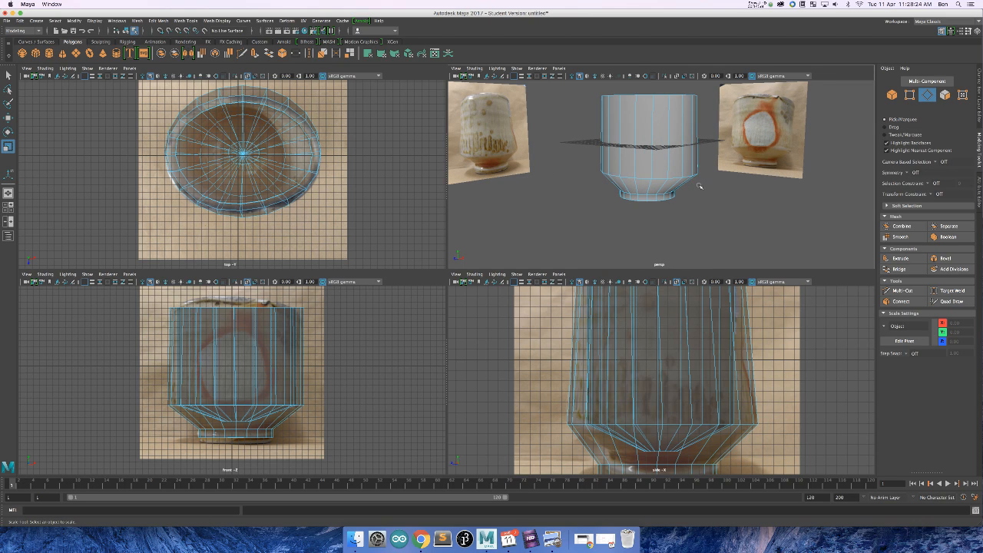
alt+drag(708, 196, 735, 239)
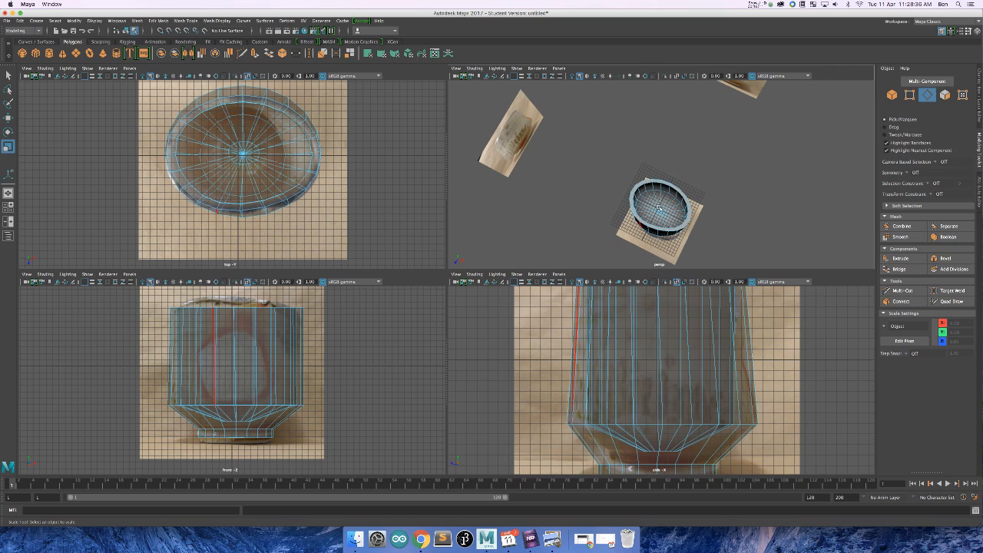
alt+drag(769, 249, 740, 139)
scroll(702, 151, up, 4)
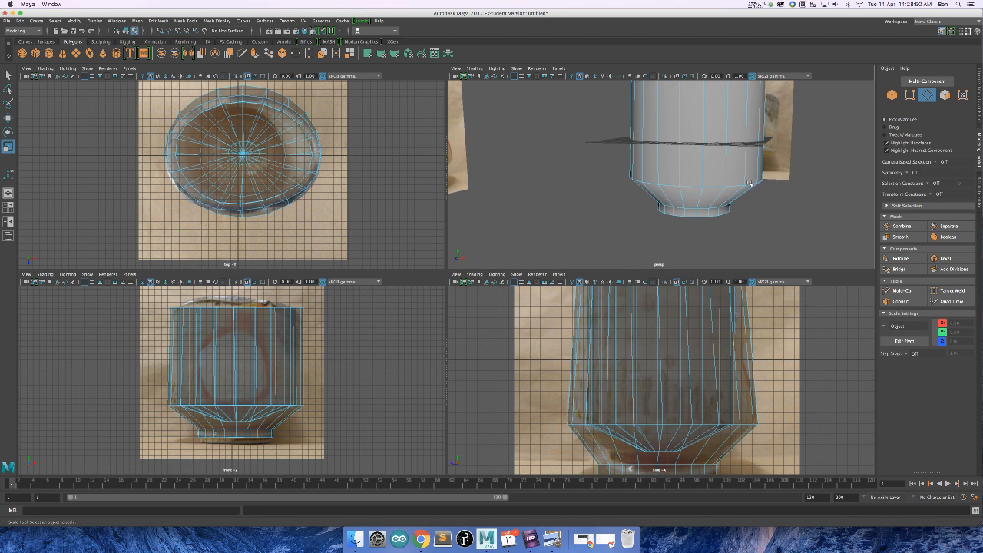
scroll(747, 183, down, 3)
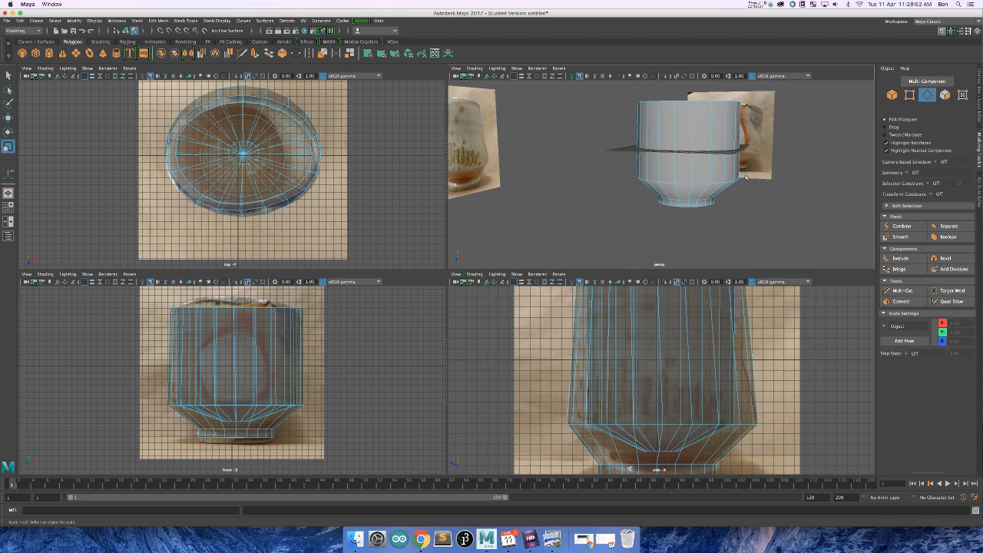
mouse_move(764, 179)
alt+mouse_down()
mouse_move(757, 169)
mouse_move(765, 174)
alt+mouse_up()
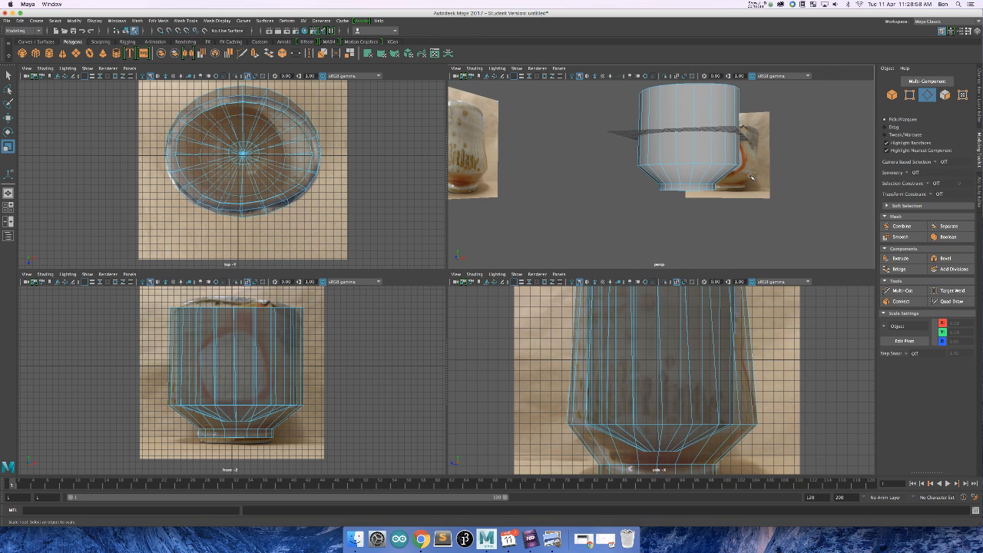
- Preview the cup smoothed and with its cage, checking the lower body and foot, and return to the unsmoothed display
key(3)
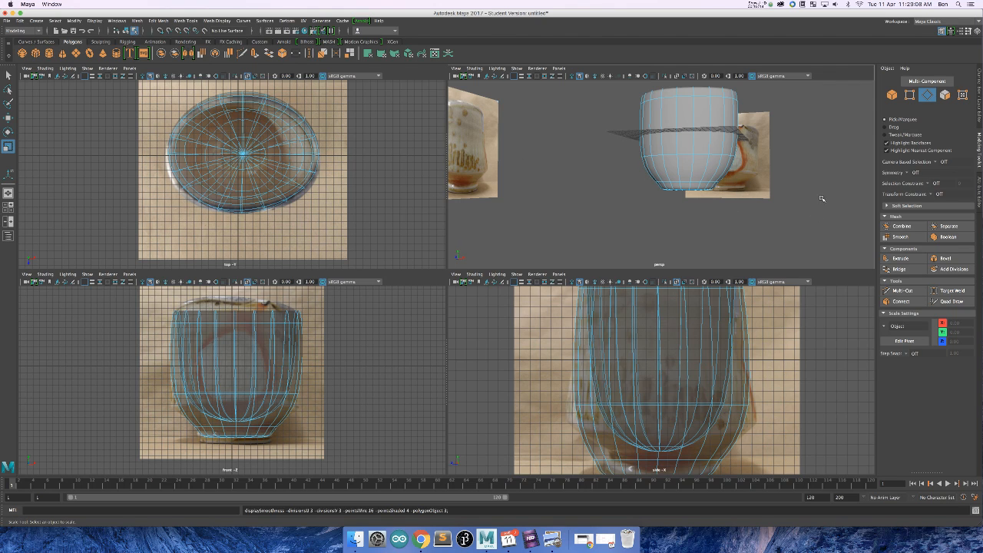
scroll(822, 198, up, 10)
scroll(800, 215, down, 6)
scroll(744, 386, up, 2)
scroll(744, 386, down, 5)
alt+drag(776, 173, 815, 171)
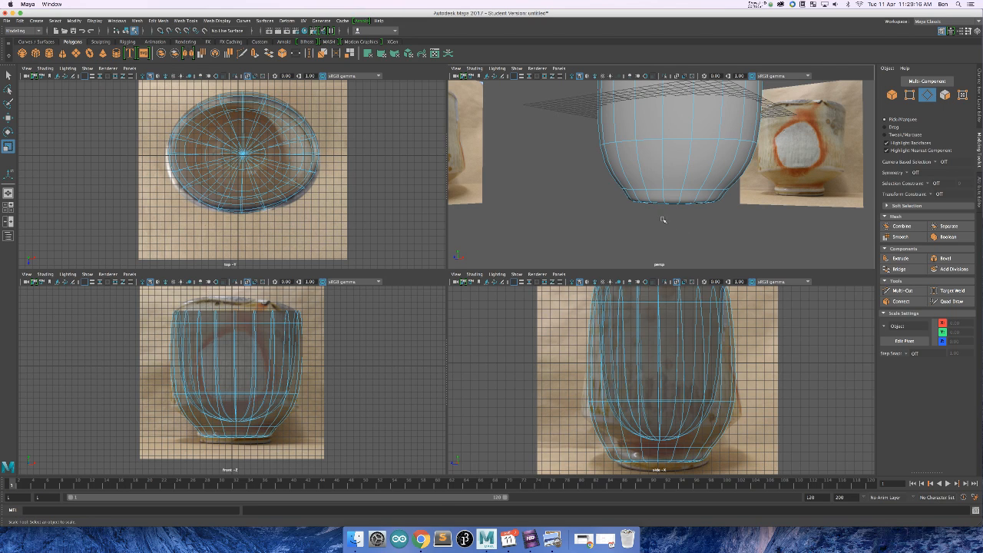
key(1)
key(2)
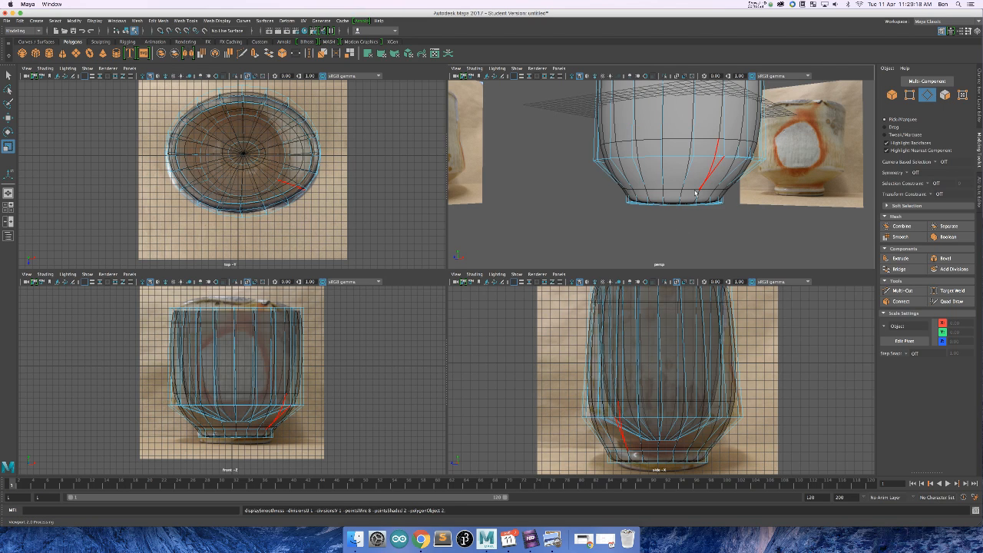
key(1)
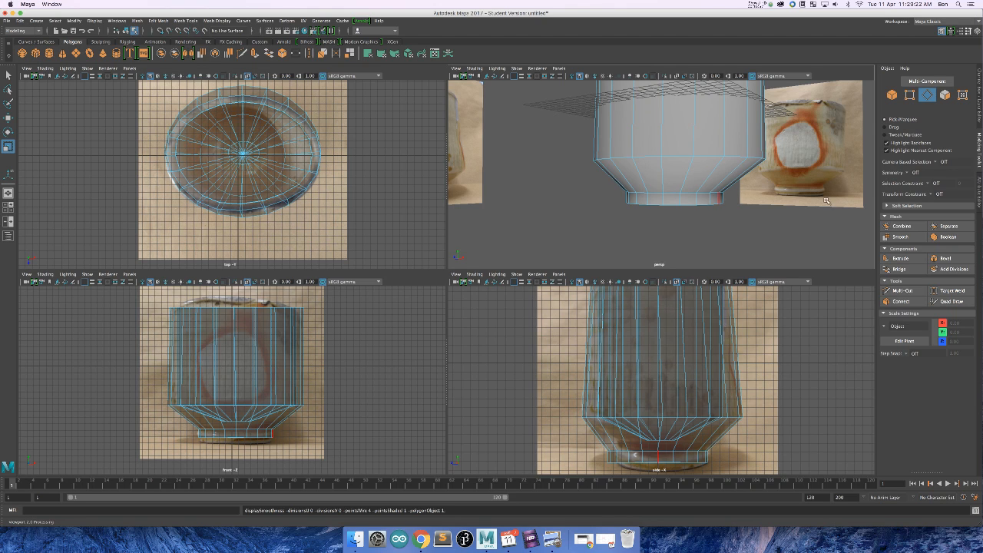
- Insert two edge loops around the cup's foot with Multi-Cut, one just below its upper edge and one further down
click(892, 290)
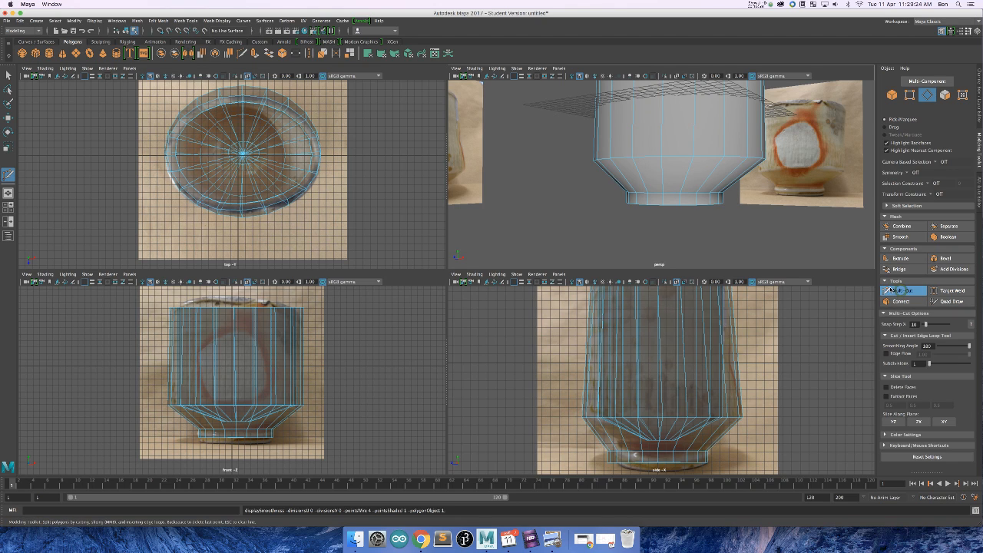
ctrl+click(701, 198)
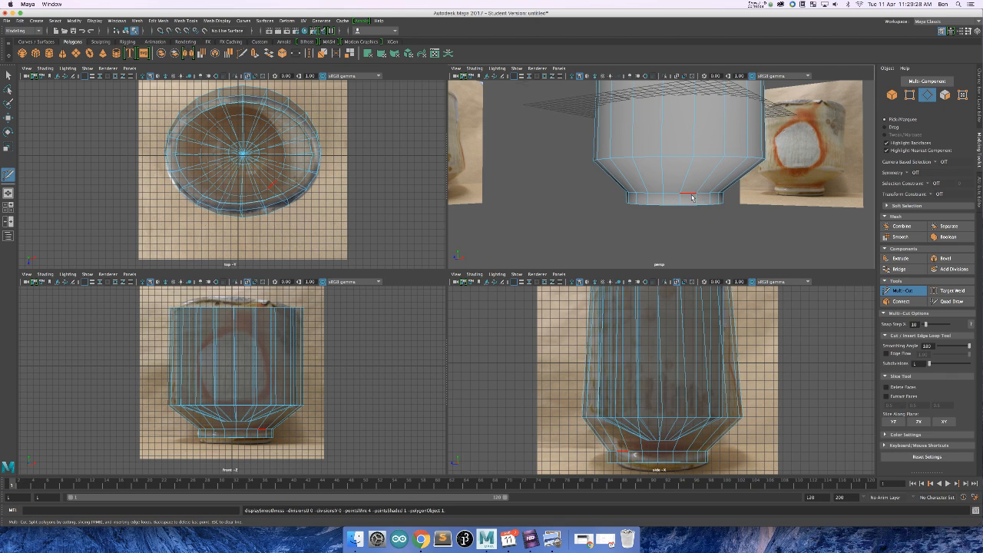
scroll(691, 198, up, 3)
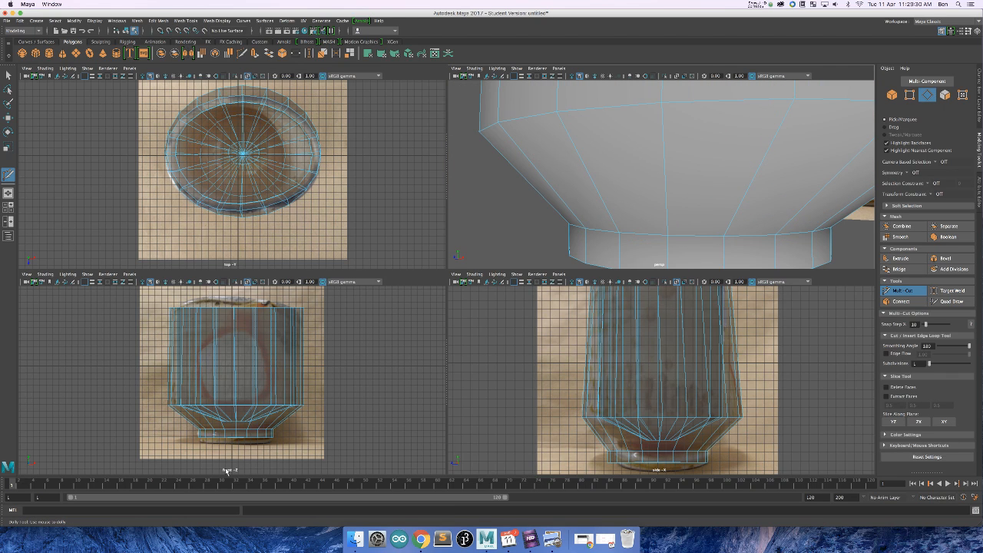
scroll(227, 470, up, 5)
click(723, 236)
alt+middle_drag(280, 450, 303, 392)
key(super+z)
scroll(338, 338, up, 5)
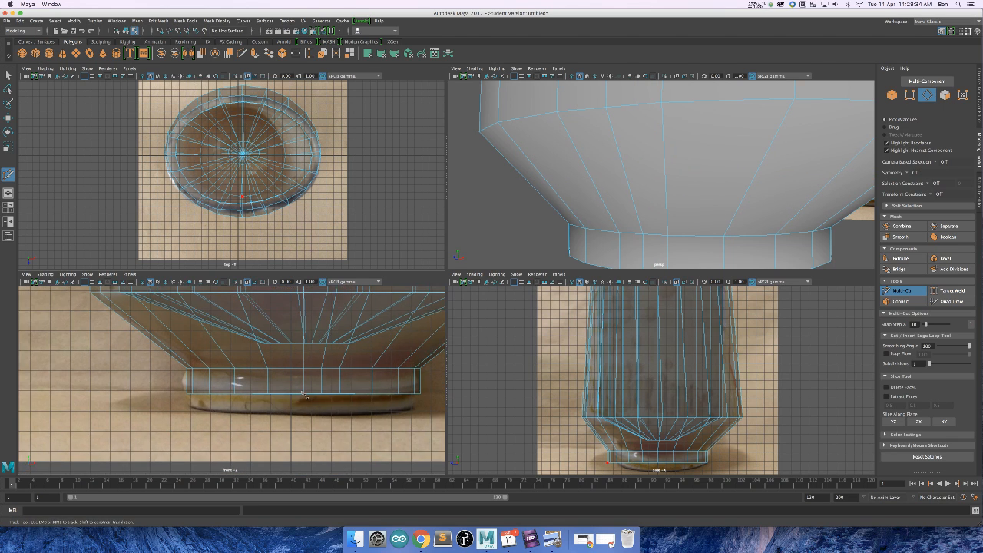
scroll(304, 388, up, 4)
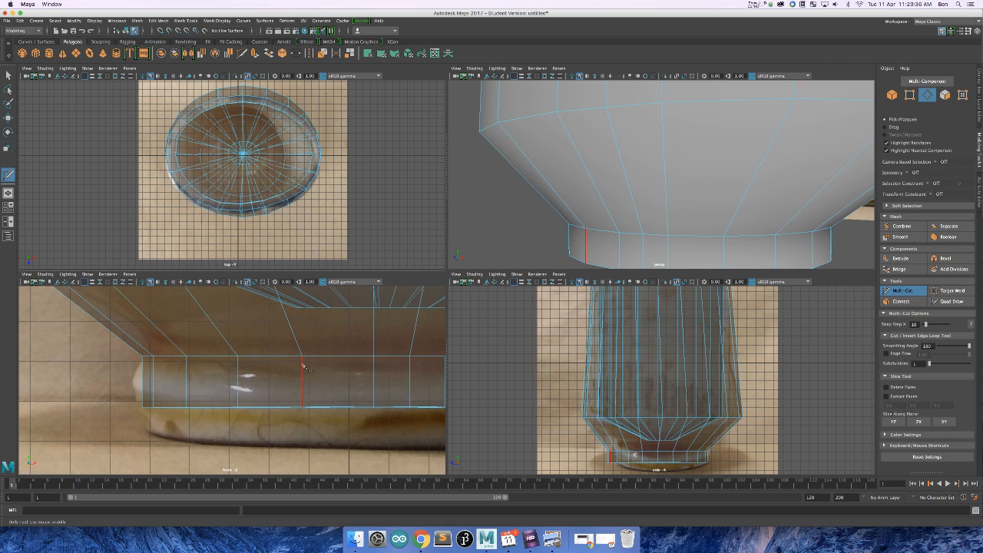
ctrl+click(302, 359)
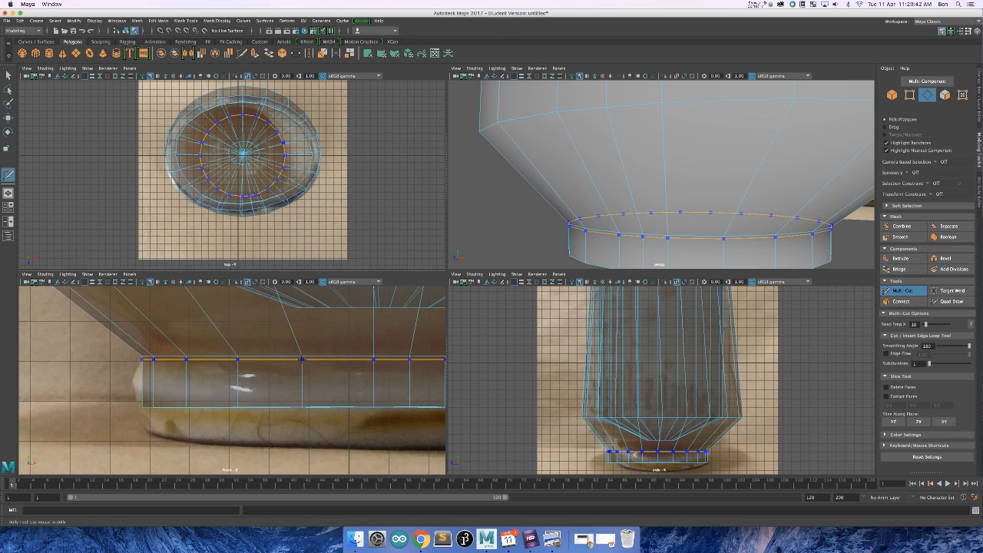
ctrl+click(301, 358)
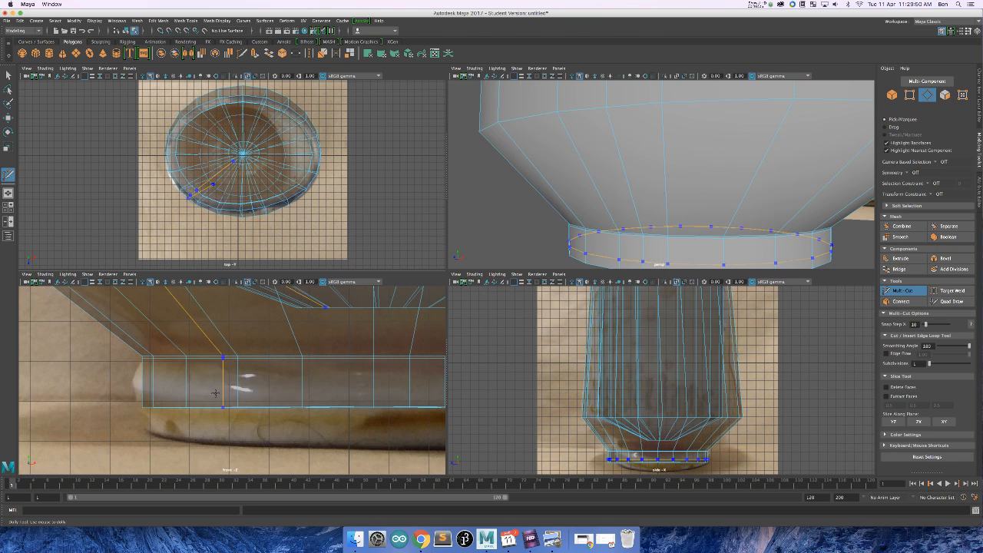
ctrl+click(241, 390)
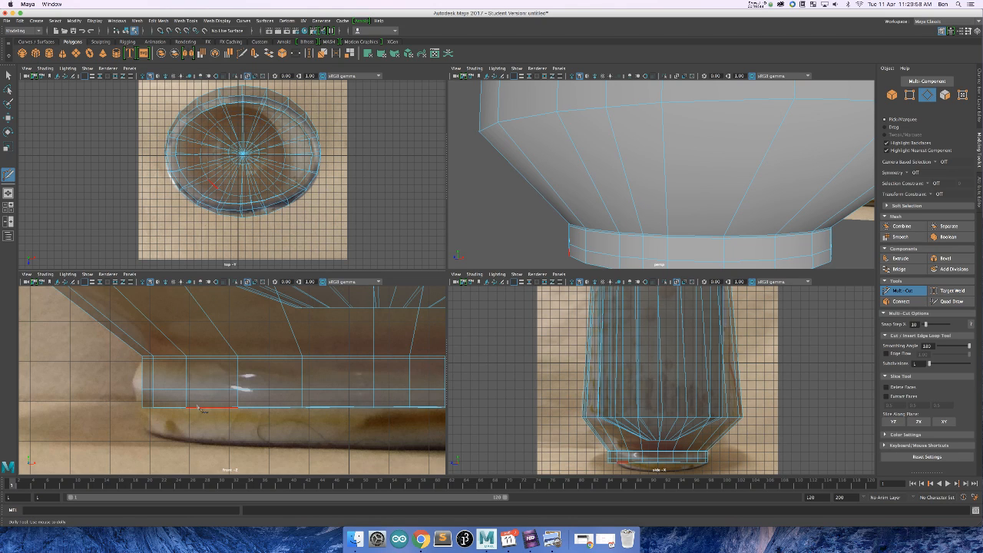
right_drag(197, 407, 195, 303)
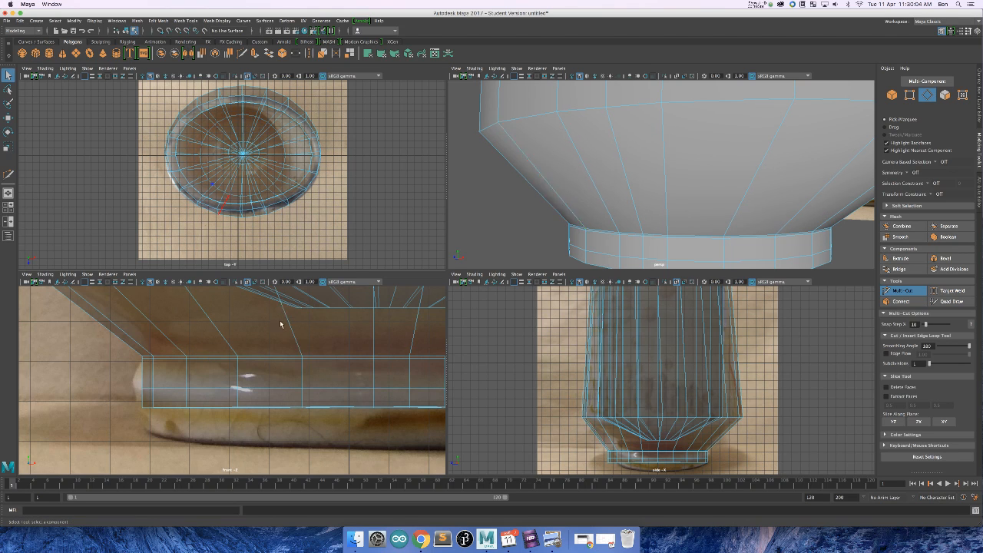
key(q)
key(ctrl+z)
key(ctrl+z)
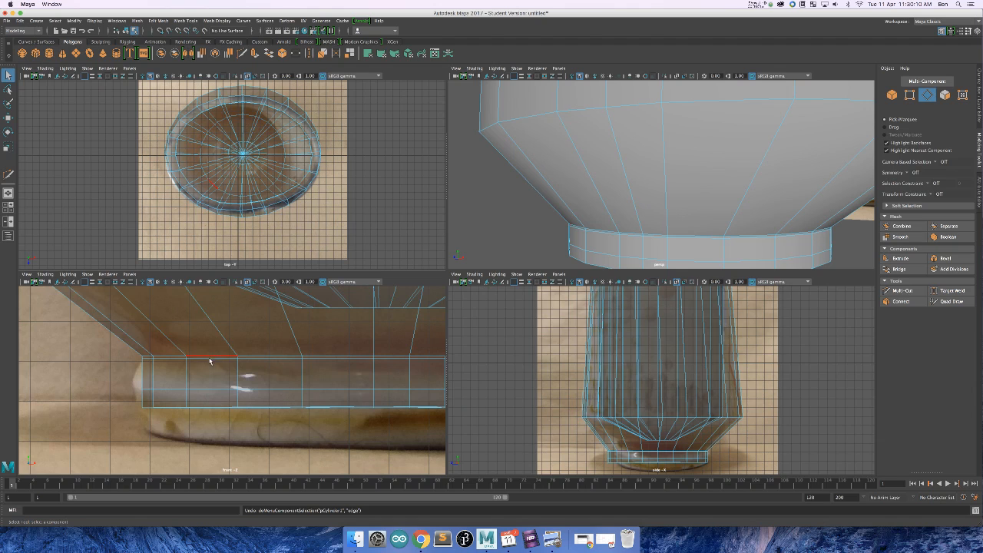
- Select the inserted edge loop just below the foot's upper edge and move it down to about Y -10.2
key(w)
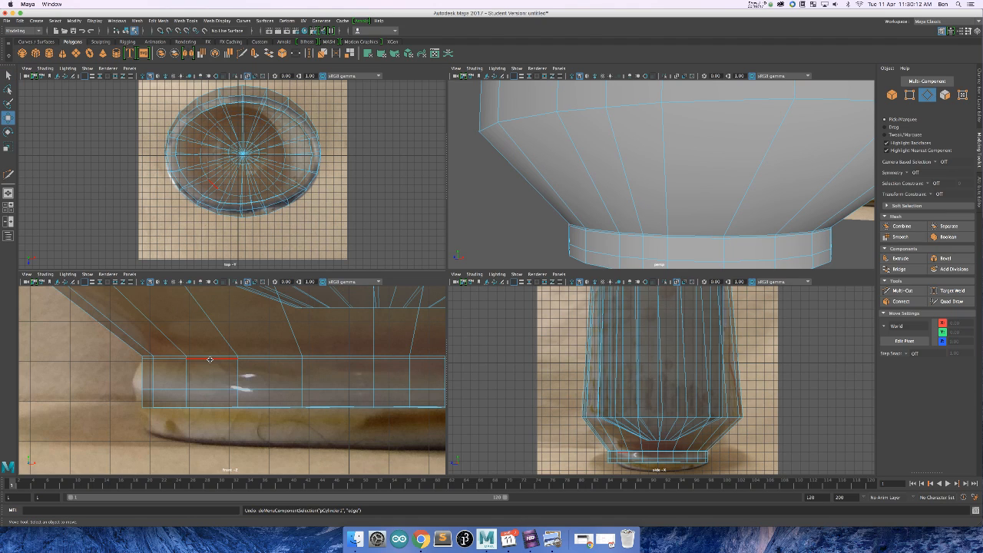
click(210, 359)
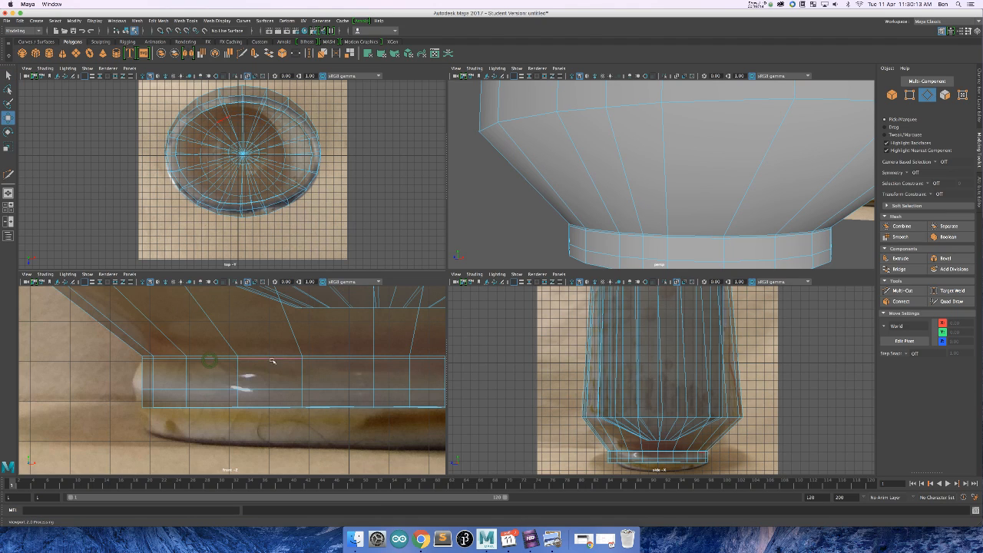
key(q)
click(213, 359)
key(w)
drag(374, 321, 374, 333)
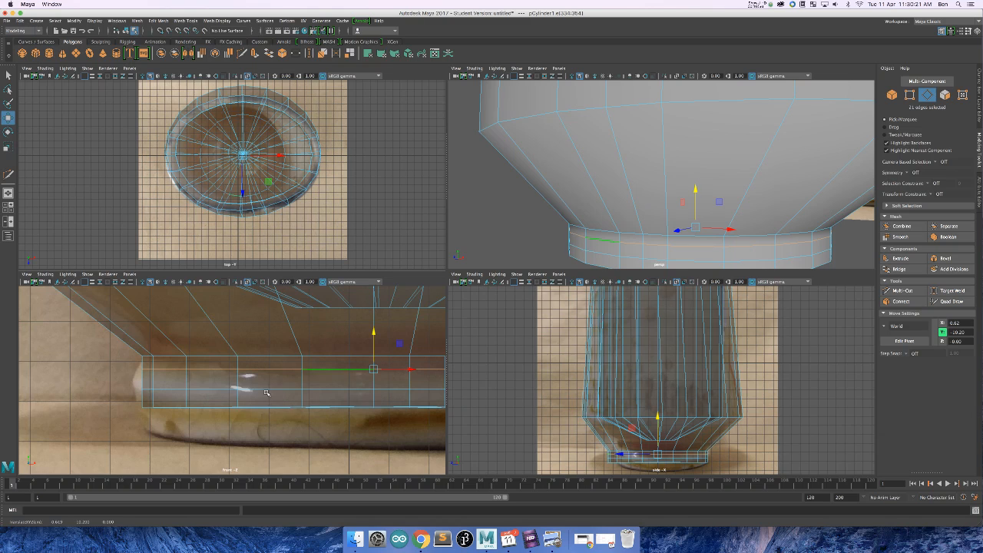
- Move the foot's bottom edge loop down to about Y -12 to match the reference base, and switch to vertex selection
double_click(218, 410)
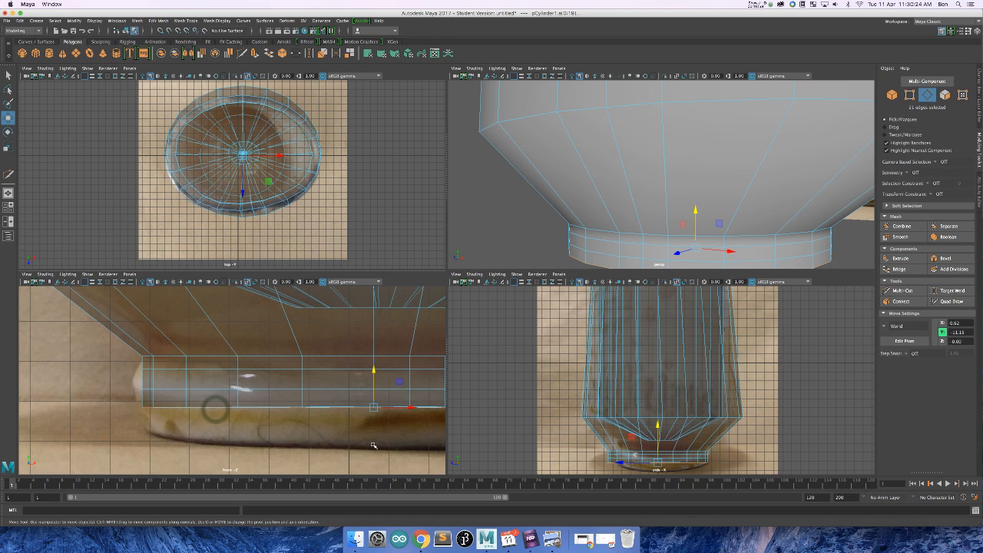
drag(374, 376, 373, 406)
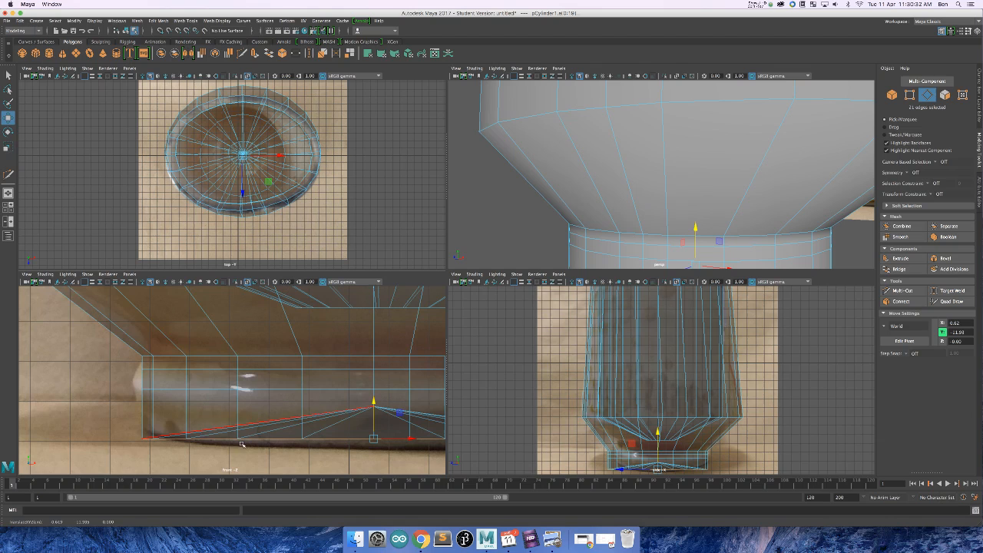
right_drag(299, 410, 263, 325)
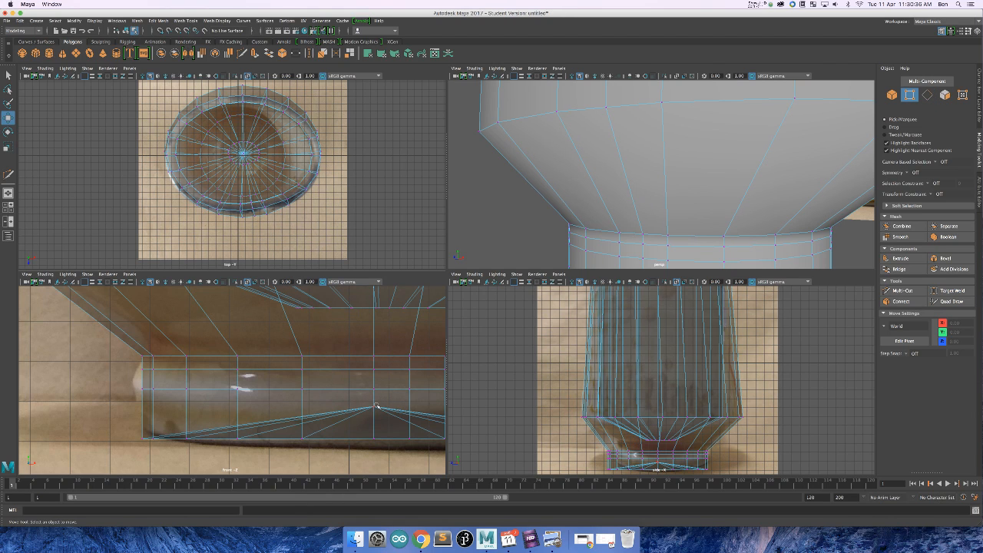
- Move the centre vertex of the foot's underside down to about Y -12, level with the bottom edge
click(375, 407)
drag(374, 369, 374, 402)
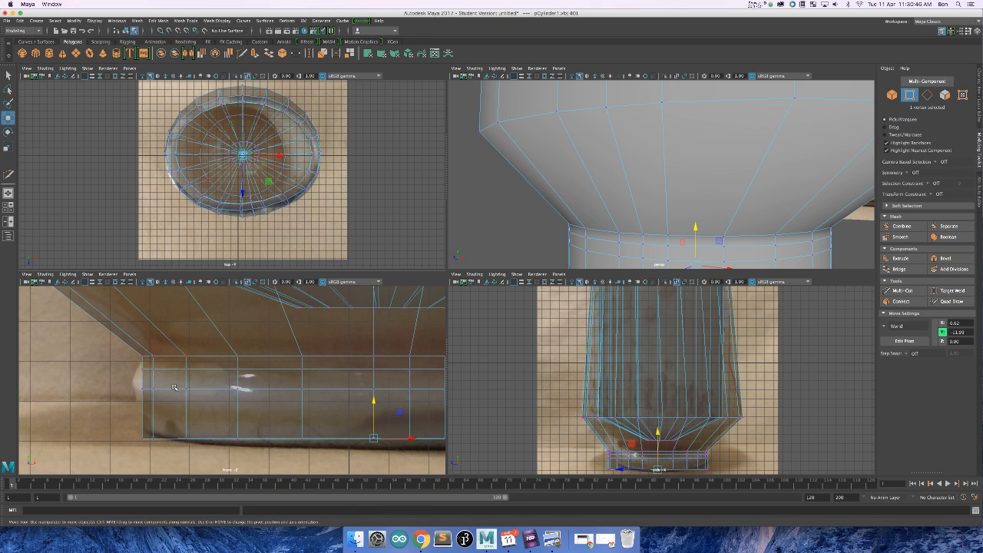
- Select the edge loop just below the foot's upper edge and scale it inward to about 0.93 in X and Z
right_drag(213, 370, 221, 320)
double_click(214, 369)
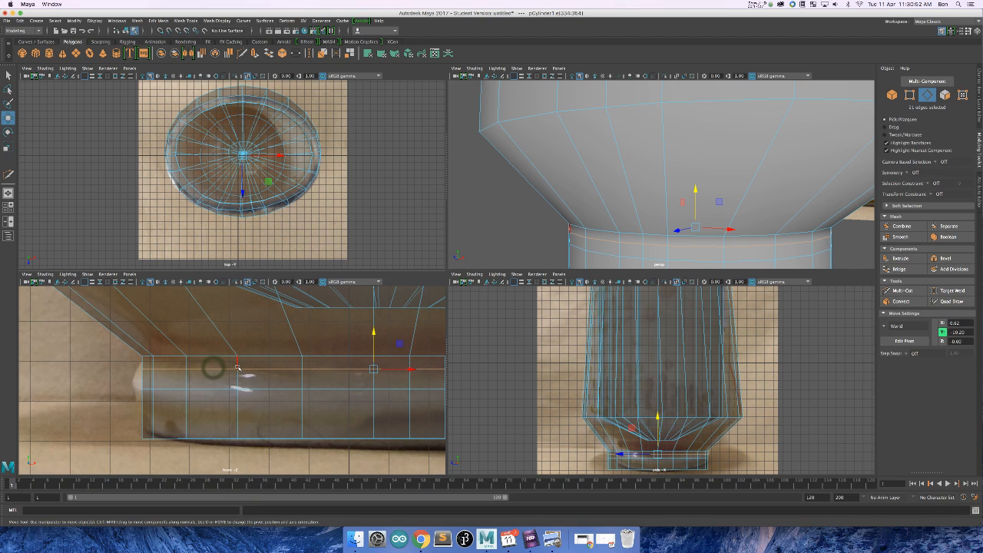
key(r)
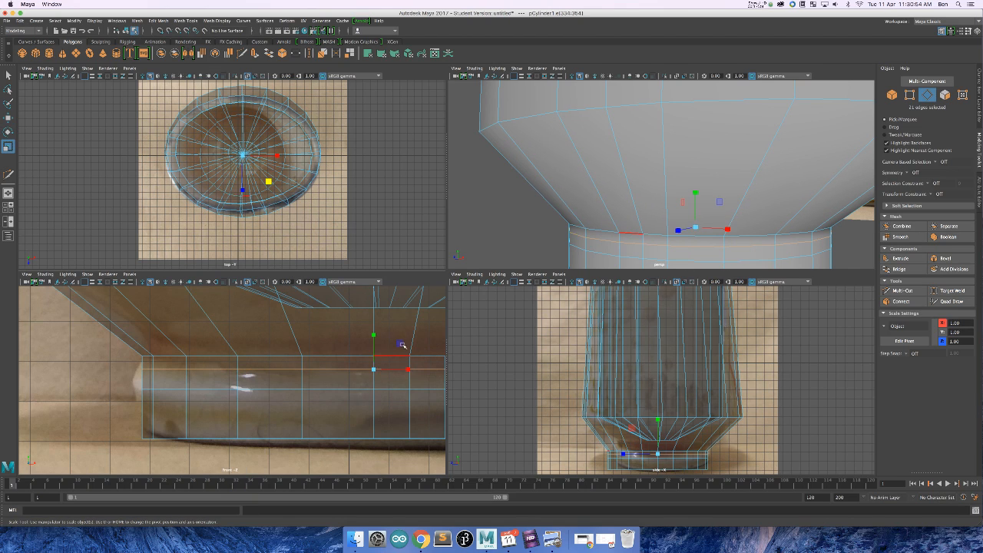
drag(268, 181, 266, 182)
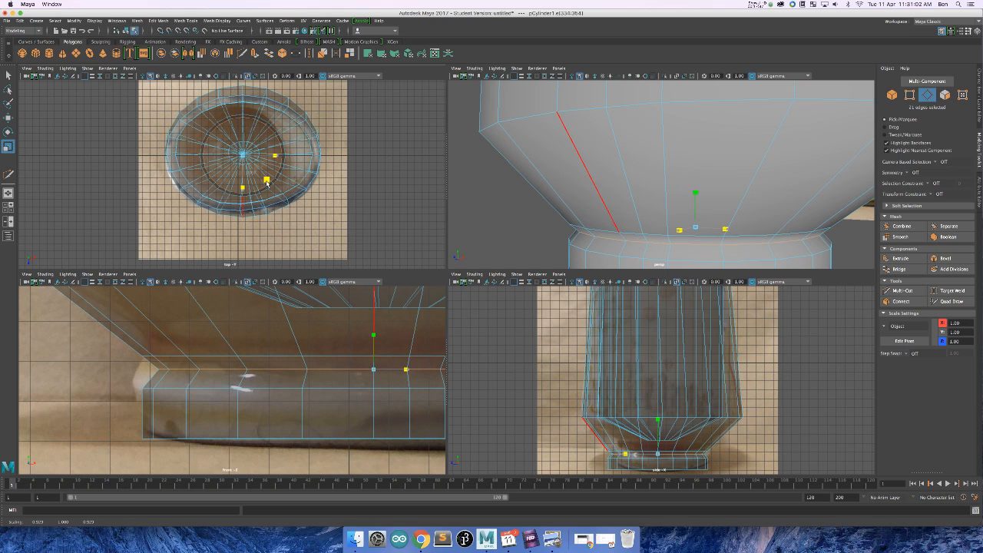
key(w)
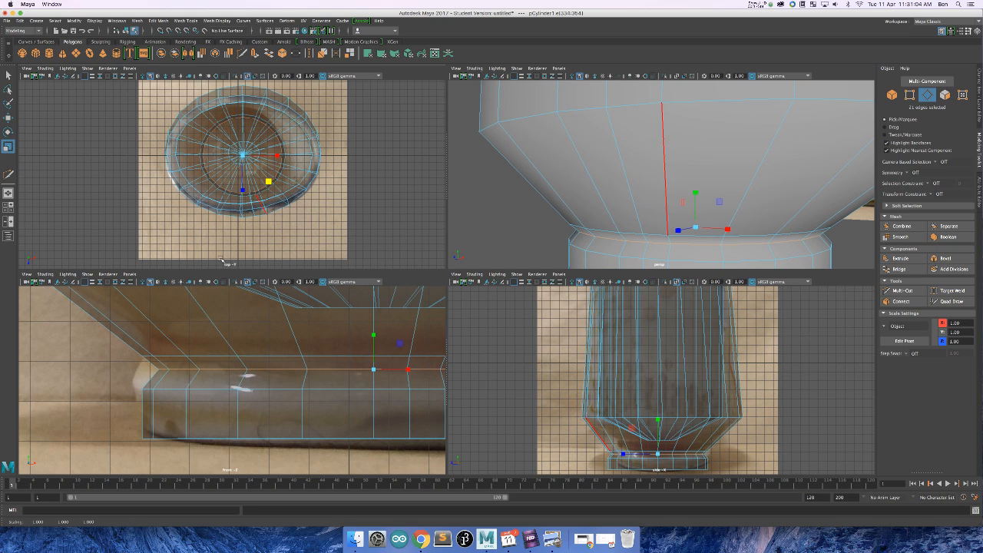
alt+drag(698, 169, 817, 182)
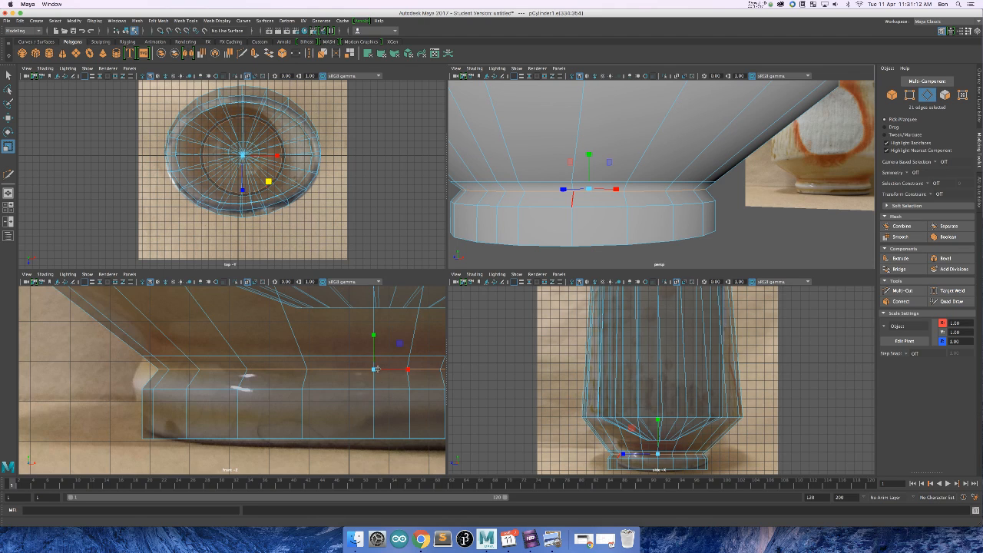
alt+drag(373, 369, 374, 372)
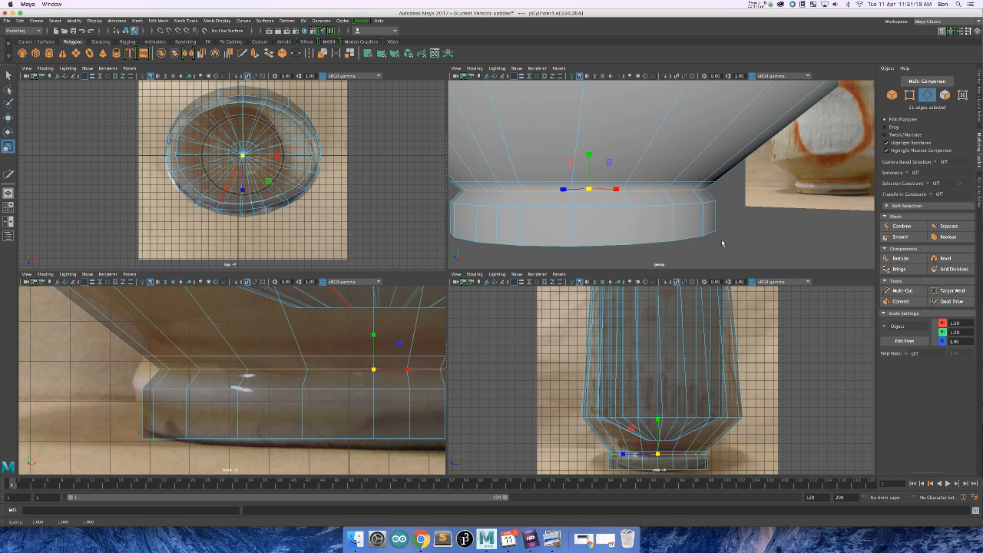
- Compare the cup's smoothed and unsmoothed displays, examining the narrowed neck above the foot against the reference
scroll(722, 224, down, 10)
key(3)
click(708, 181)
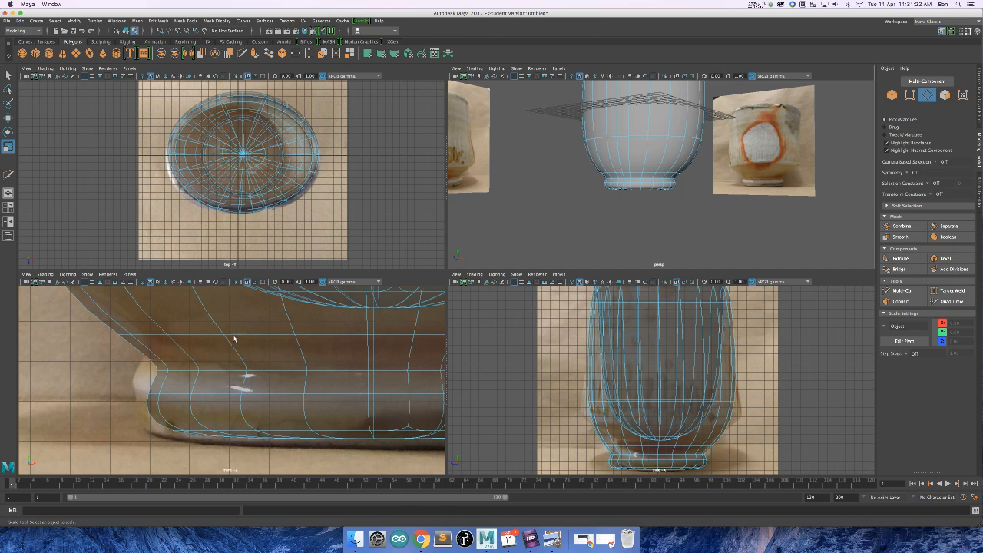
click(273, 365)
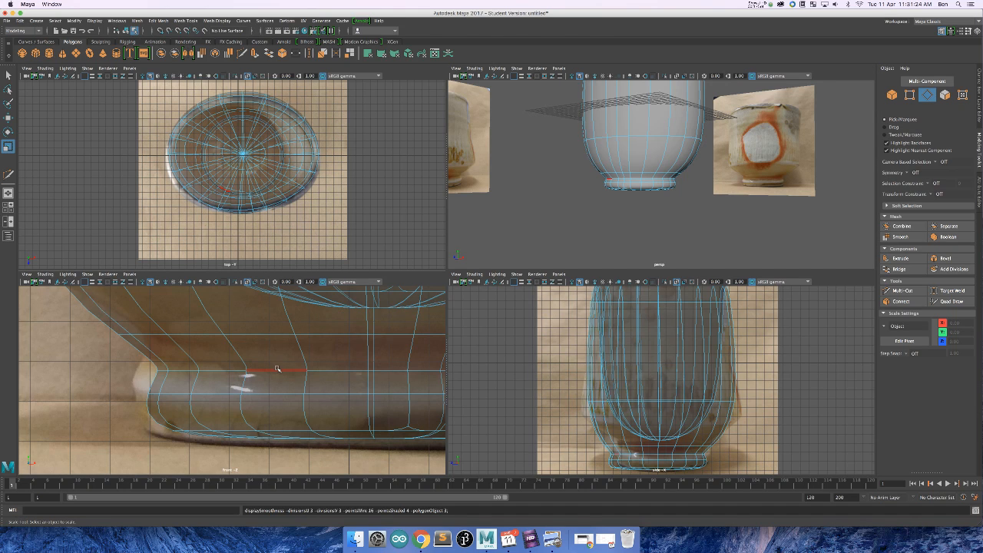
key(1)
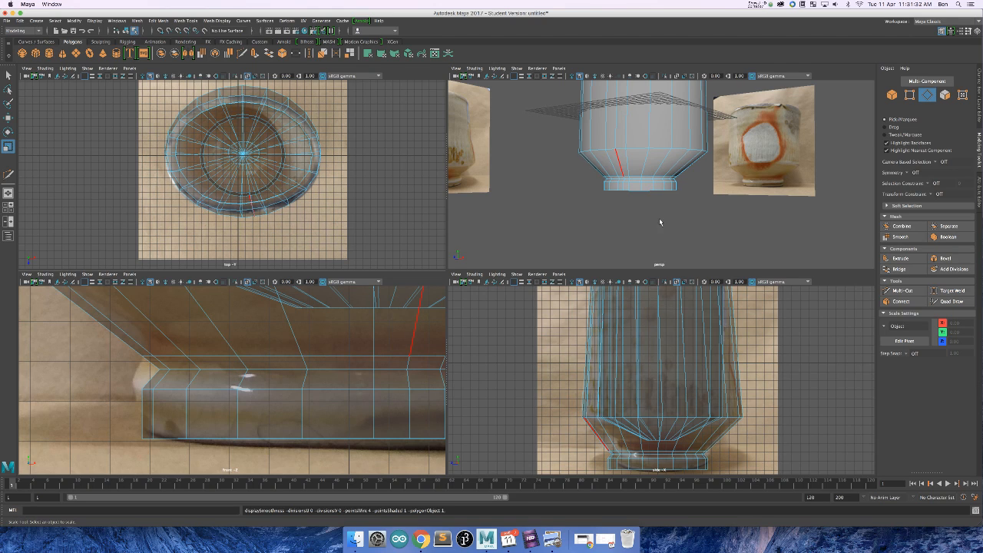
key(3)
scroll(679, 165, up, 5)
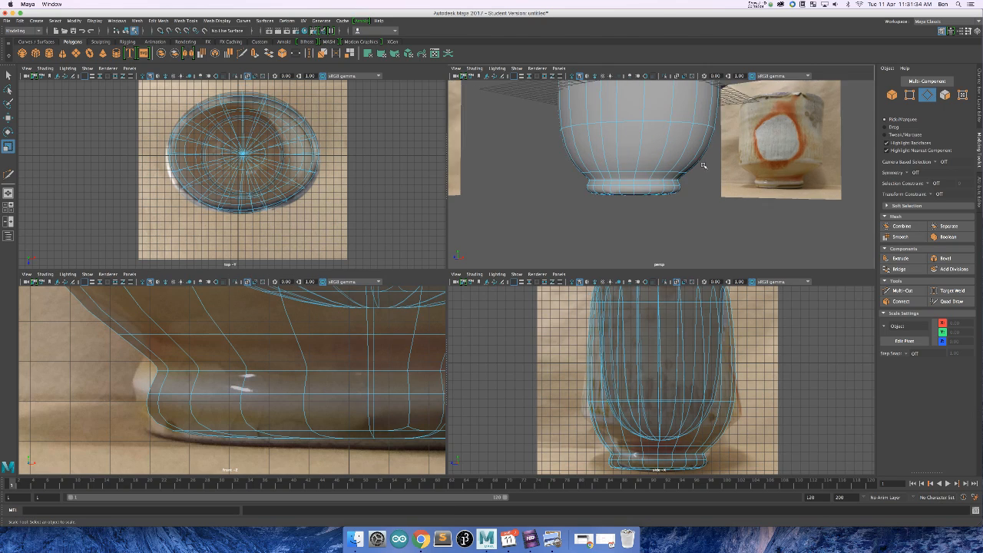
- Bevel the narrowed edge loop above the foot with fraction 0.3 and 2 segments, and check it smoothed and unsmoothed
click(944, 259)
double_click(622, 187)
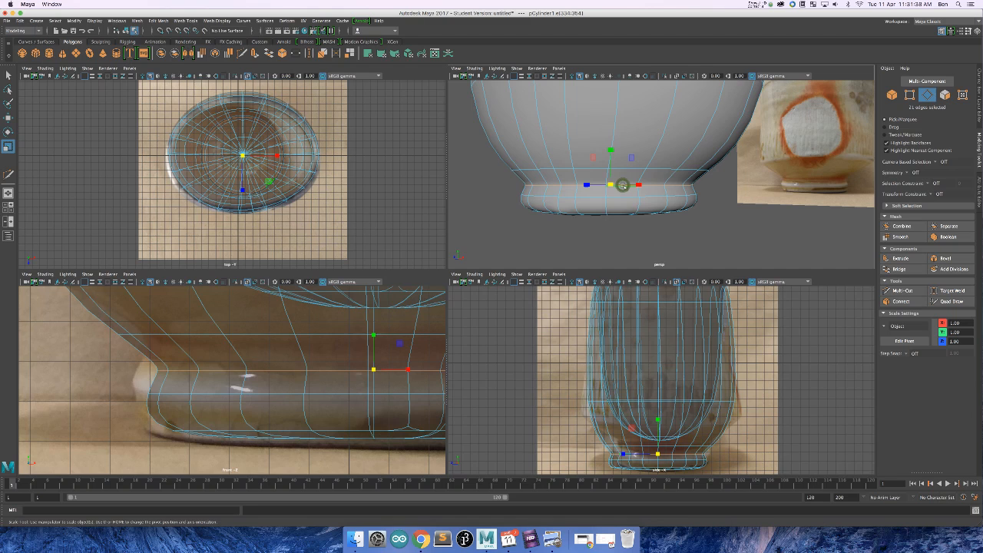
click(944, 258)
drag(847, 179, 848, 180)
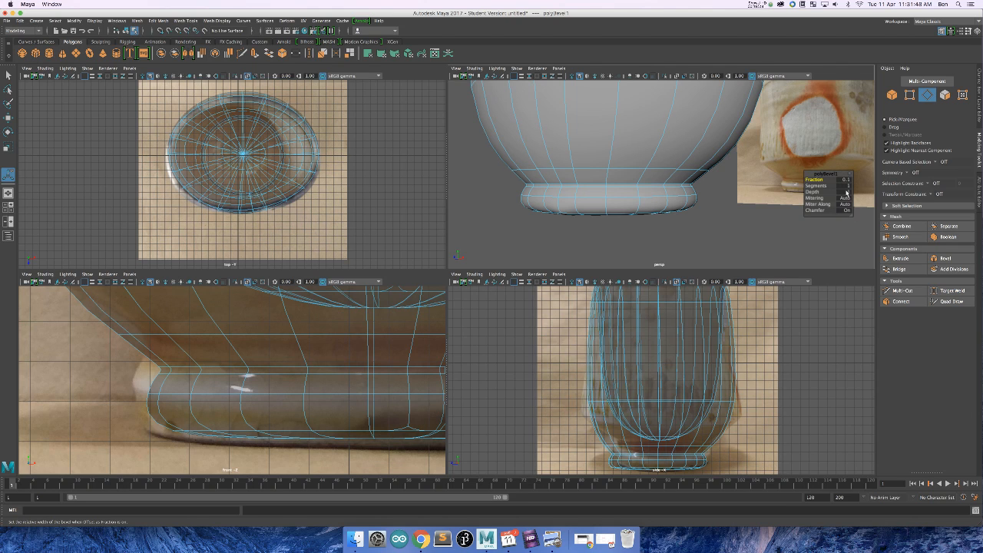
drag(846, 188, 848, 189)
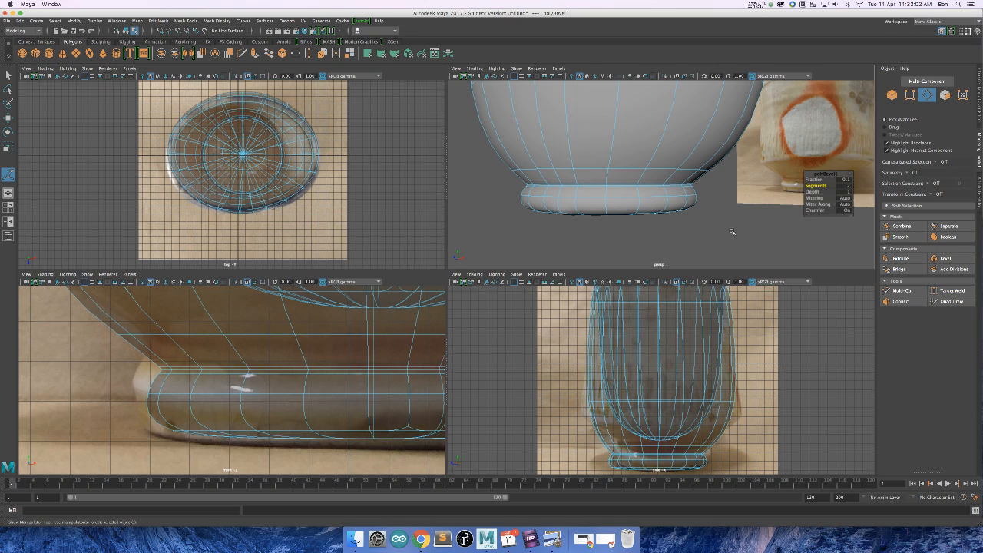
click(777, 232)
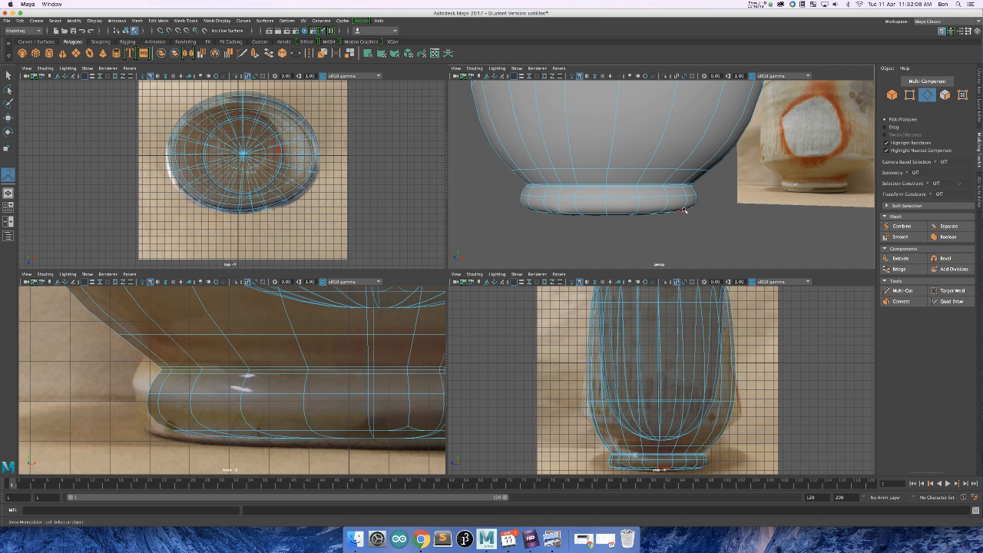
key(1)
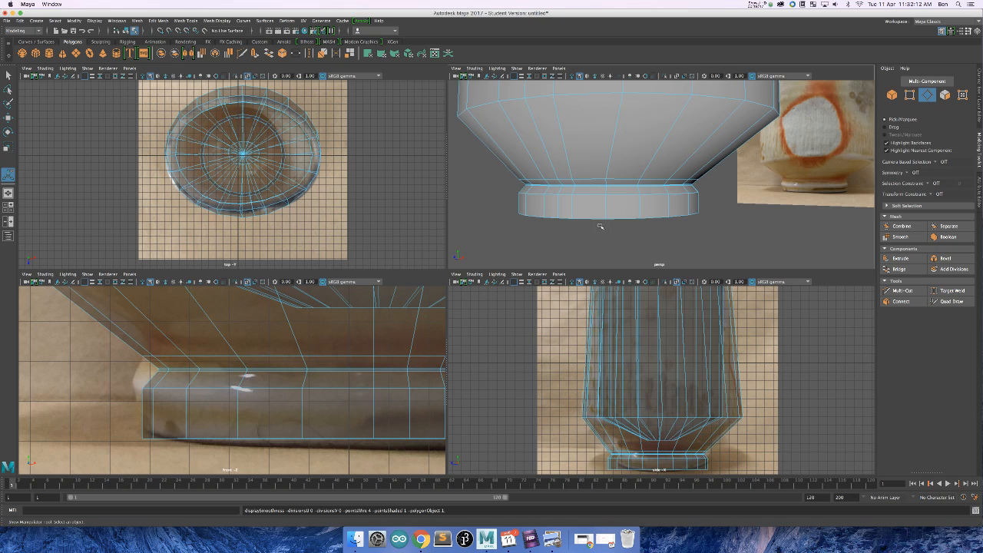
key(3)
key(1)
click(900, 292)
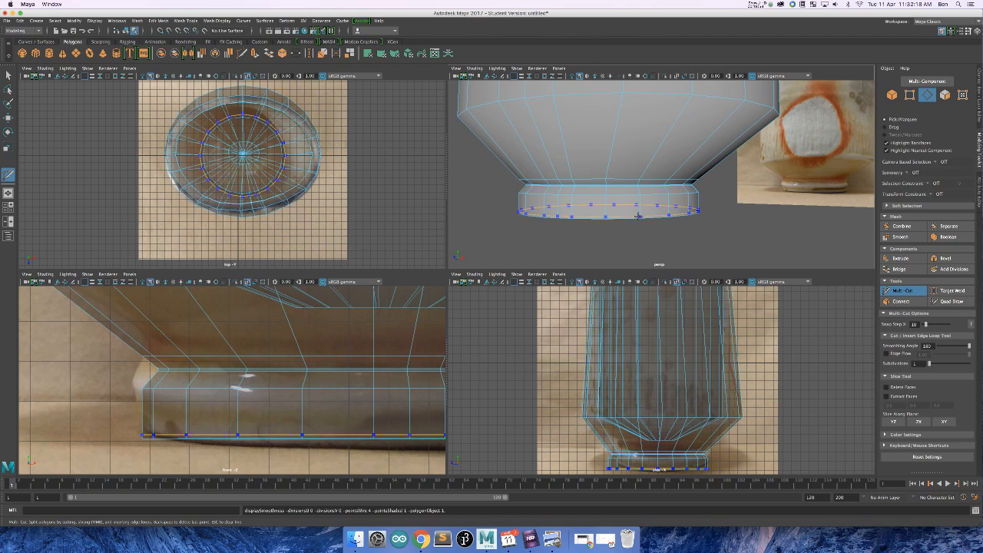
click(947, 259)
click(628, 219)
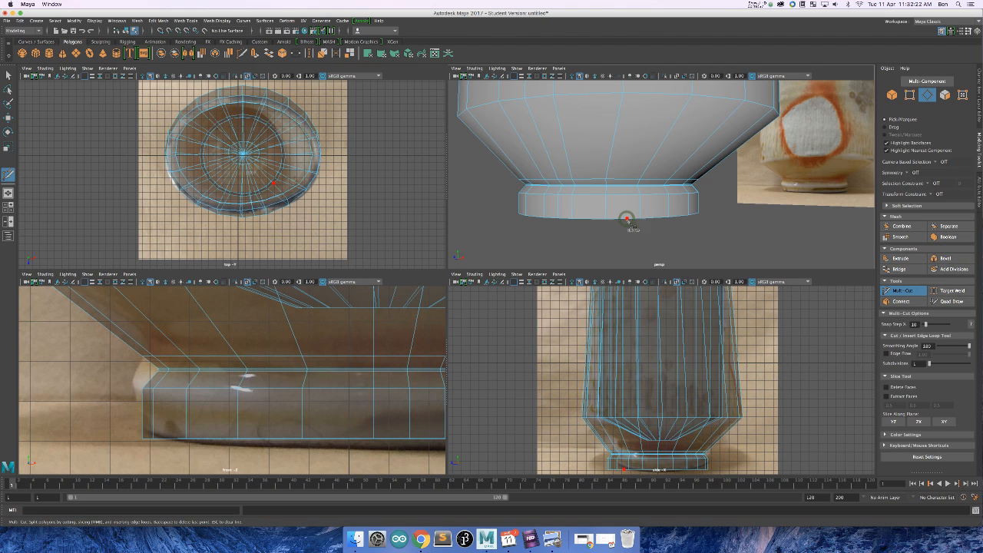
key(ctrl+z)
click(626, 221)
- Select the foot's bottom edge loop and bevel it with a fraction of 0.05
key(q)
double_click(626, 220)
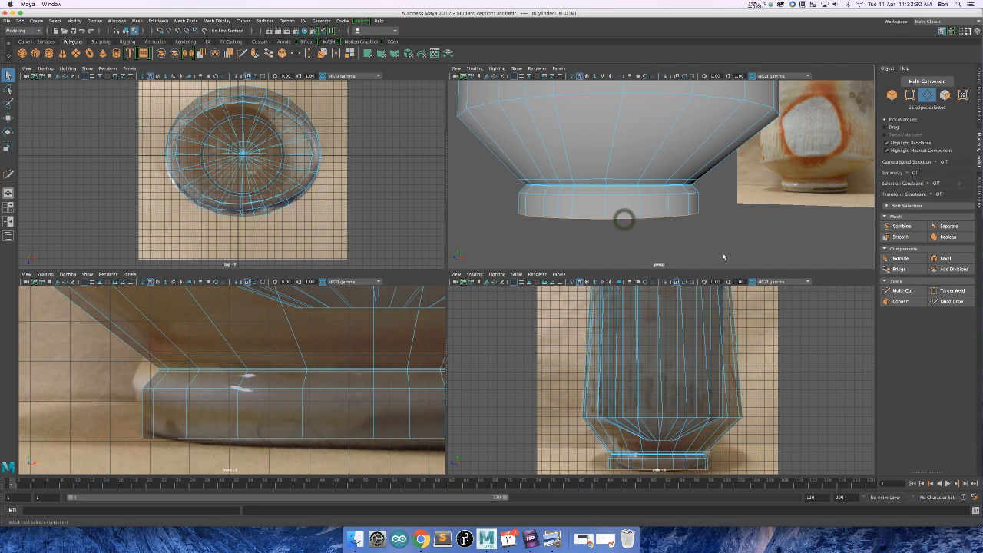
click(945, 259)
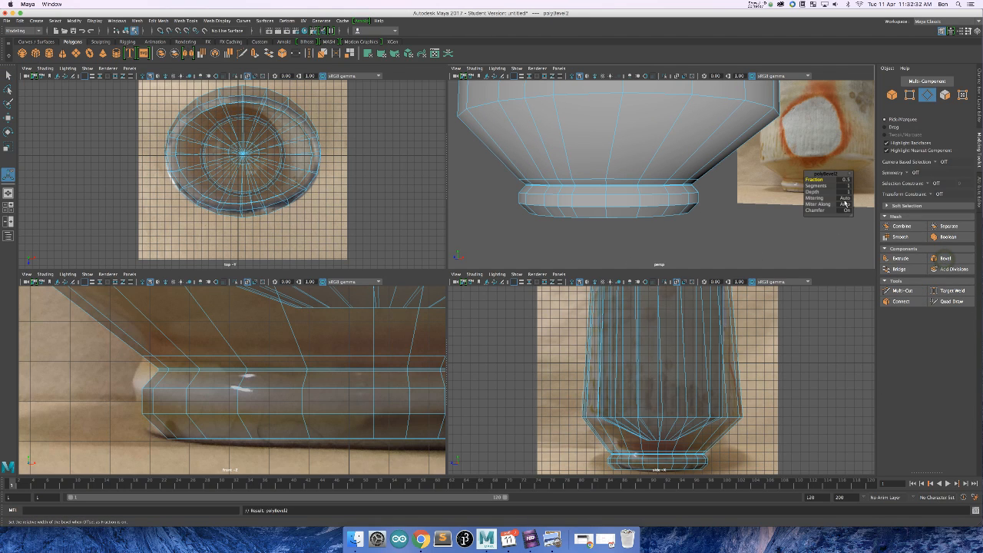
drag(843, 181, 844, 181)
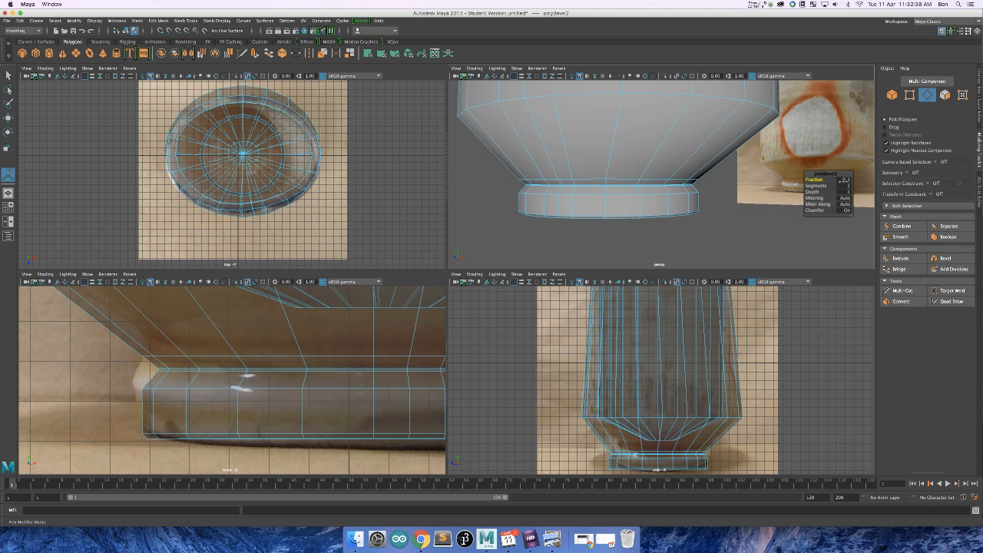
drag(844, 180, 665, 222)
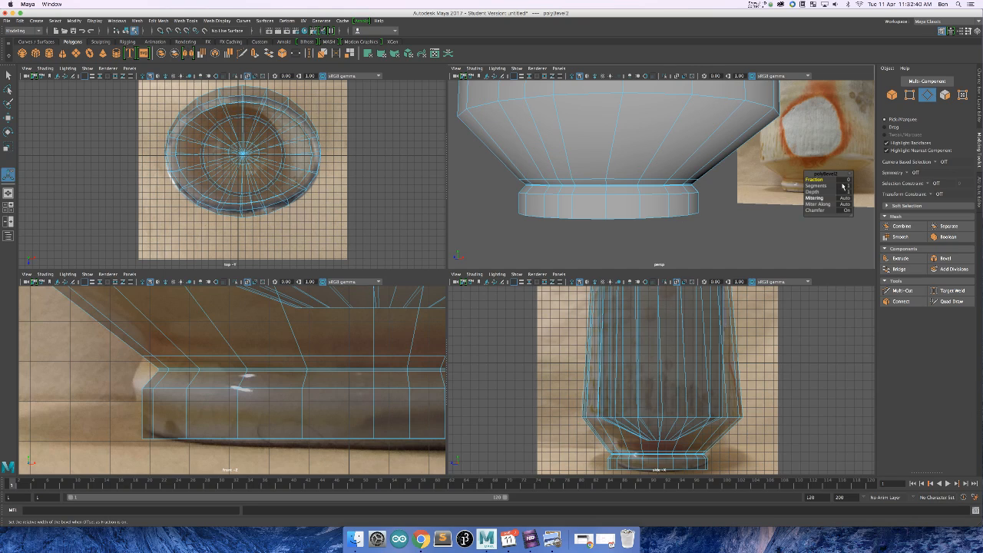
mouse_move(846, 179)
mouse_down()
mouse_move(855, 180)
mouse_move(847, 182)
mouse_up()
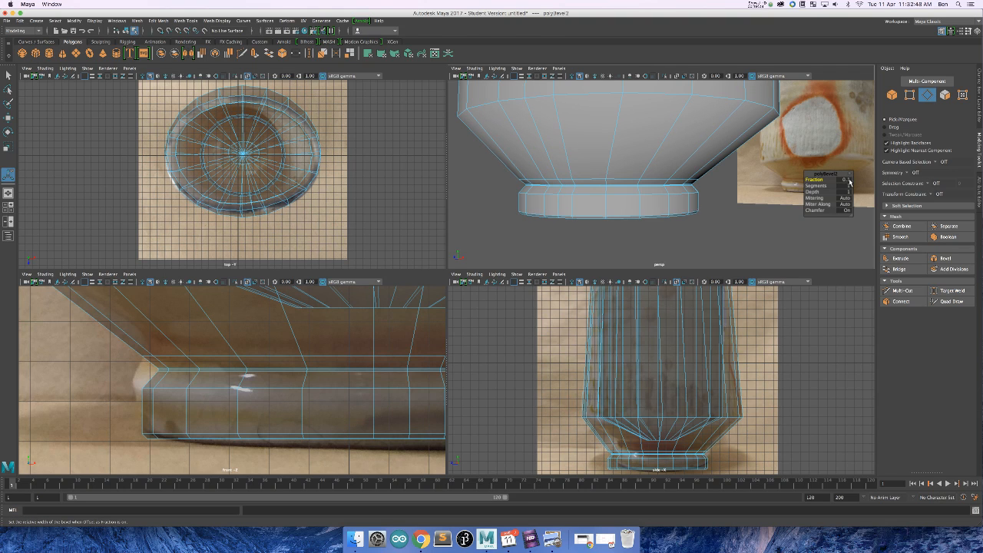
click(848, 182)
click(849, 181)
text(0.05)
key(Return)
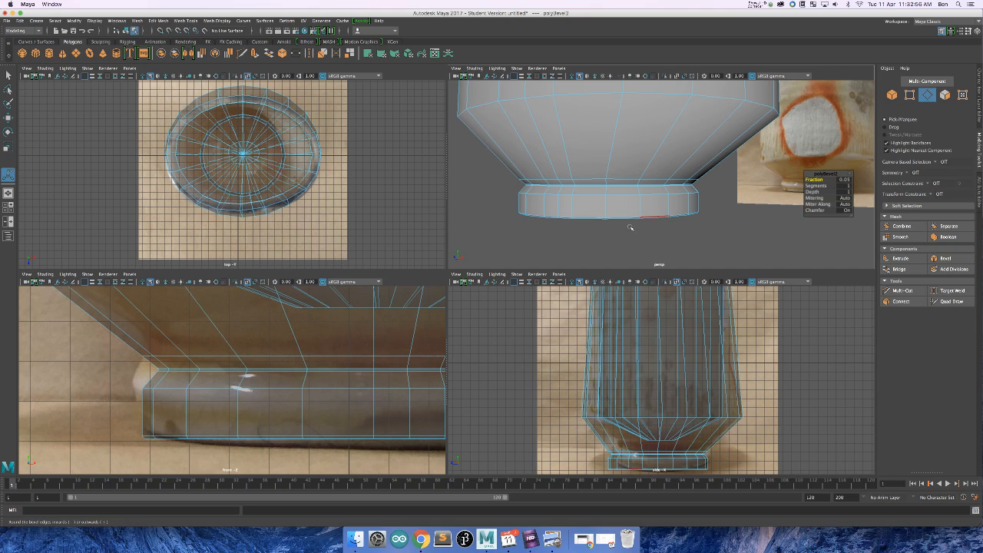
- Set the bottom edge bevel to 2 segments and deselect the mesh
drag(848, 187, 851, 187)
scroll(654, 232, up, 4)
alt+drag(671, 240, 678, 232)
alt+drag(617, 110, 684, 124)
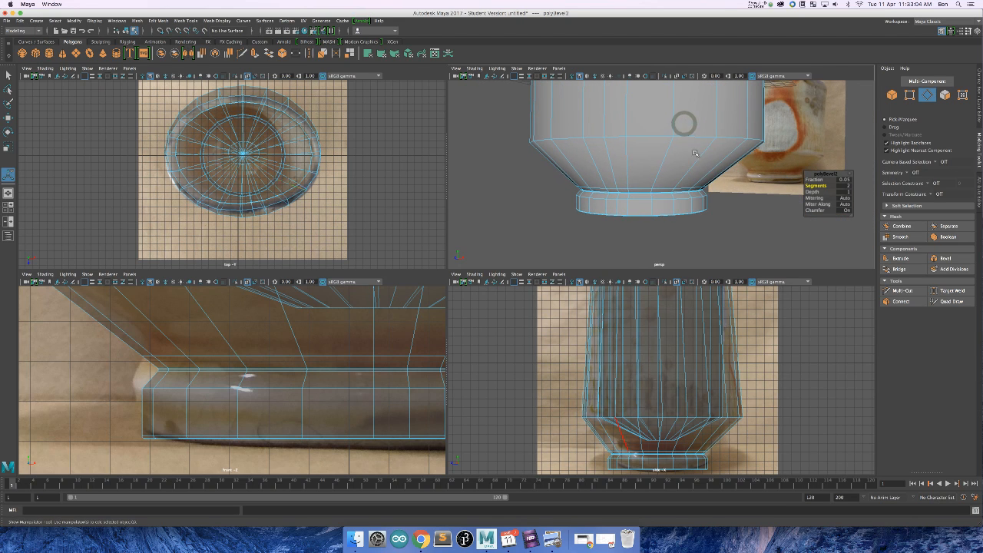
scroll(710, 224, up, 3)
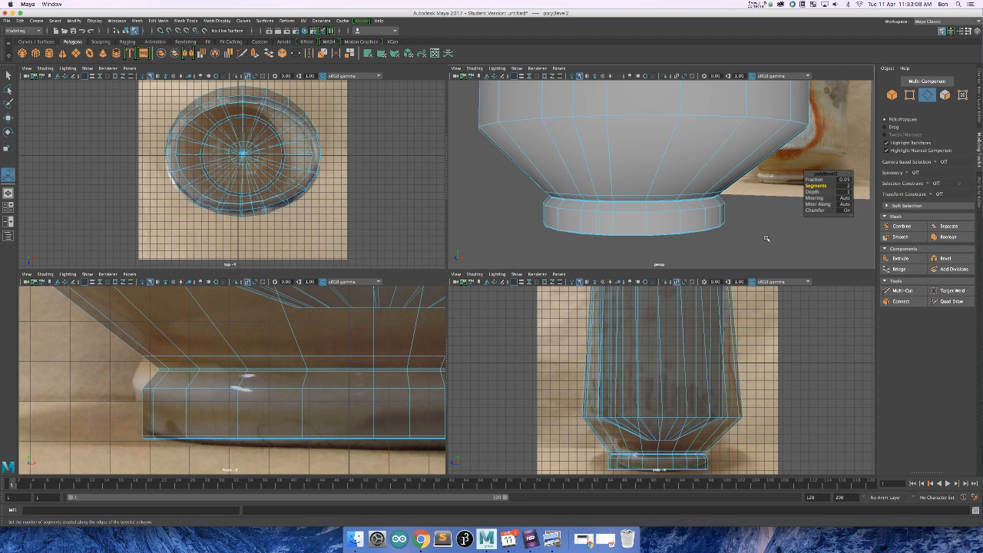
click(741, 241)
- Preview the cup smoothed and examine the beveled foot from the side and from underneath
key(3)
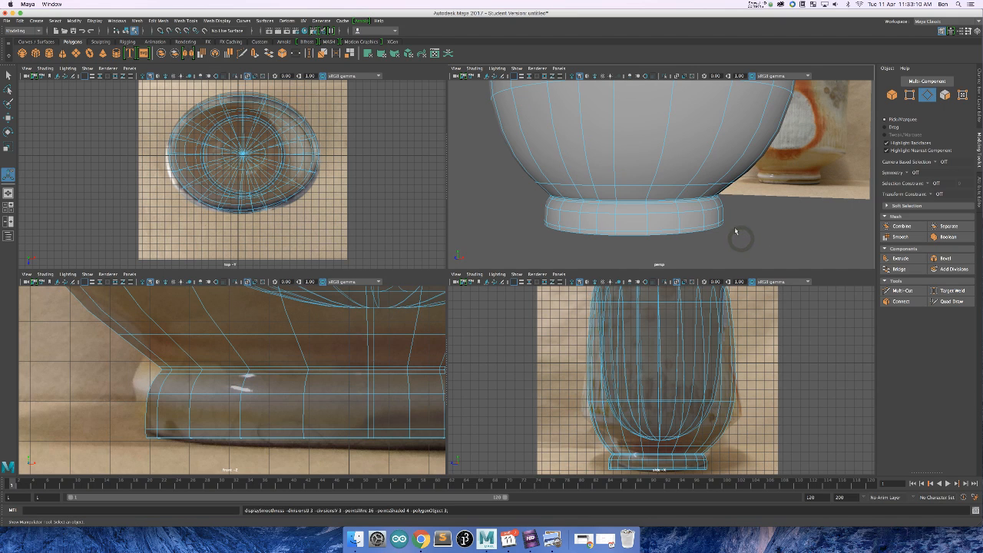
alt+drag(722, 228, 704, 199)
scroll(662, 112, up, 4)
alt+drag(683, 138, 662, 136)
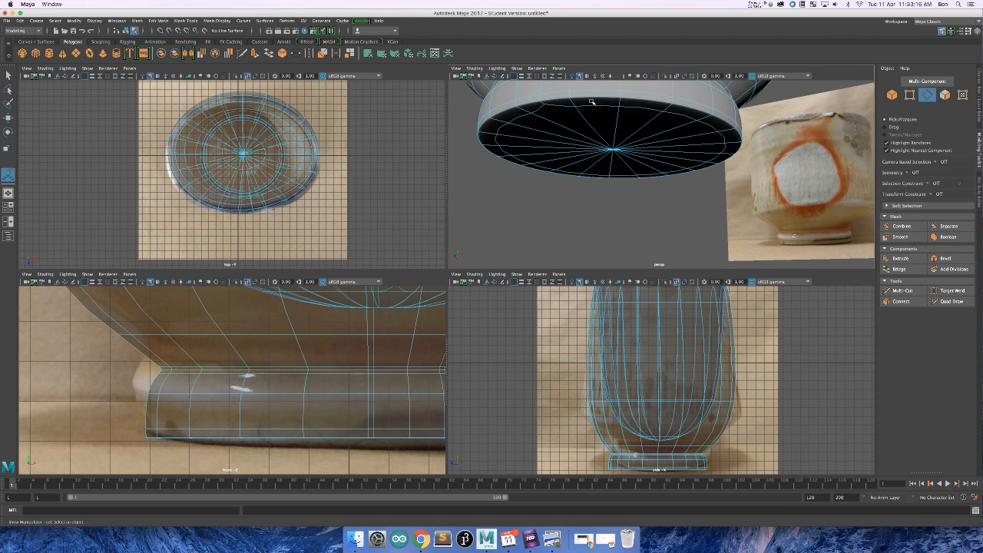
scroll(672, 111, down, 5)
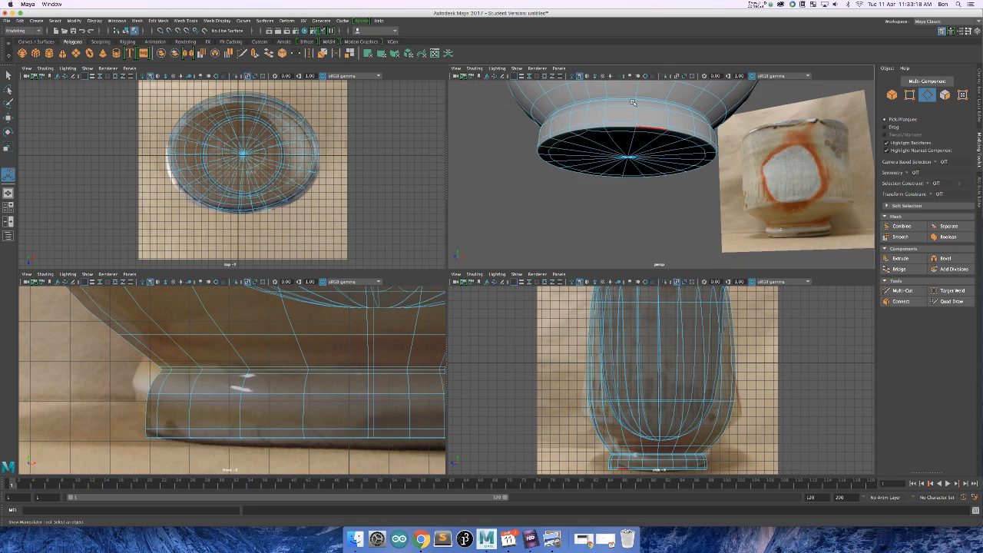
alt+drag(695, 129, 693, 128)
scroll(718, 149, up, 5)
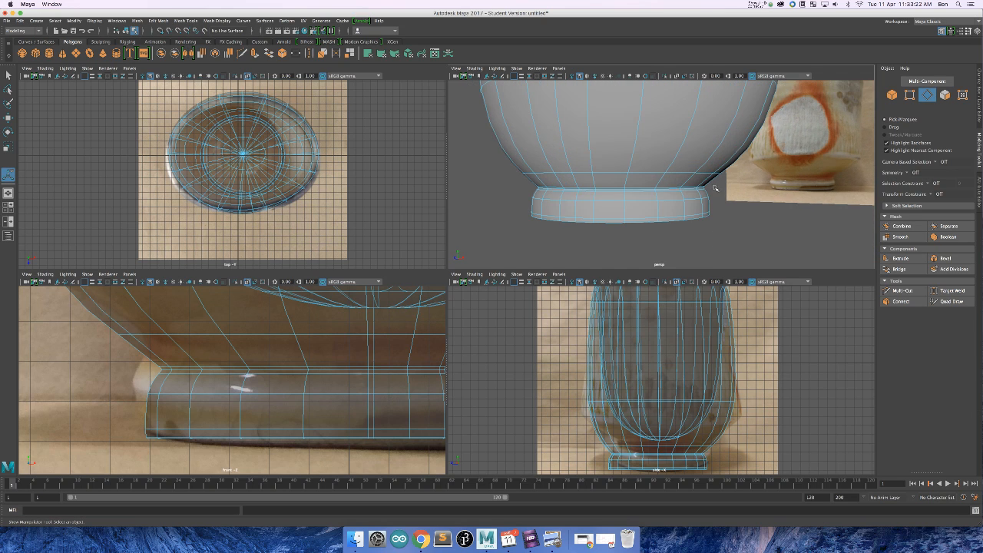
- Select the edge loop around the upper outer edge of the foot and apply a Bevel to it
key(2)
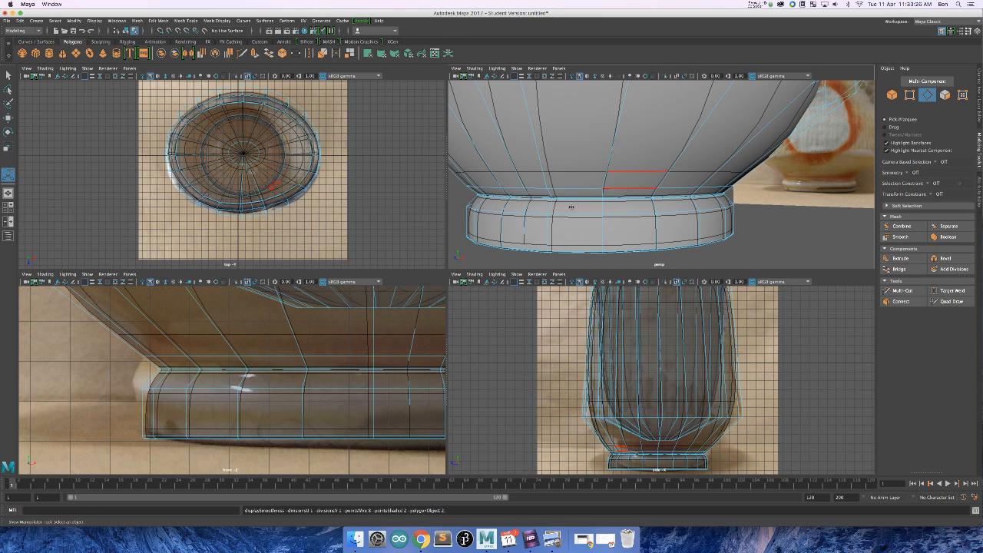
key(q)
double_click(569, 215)
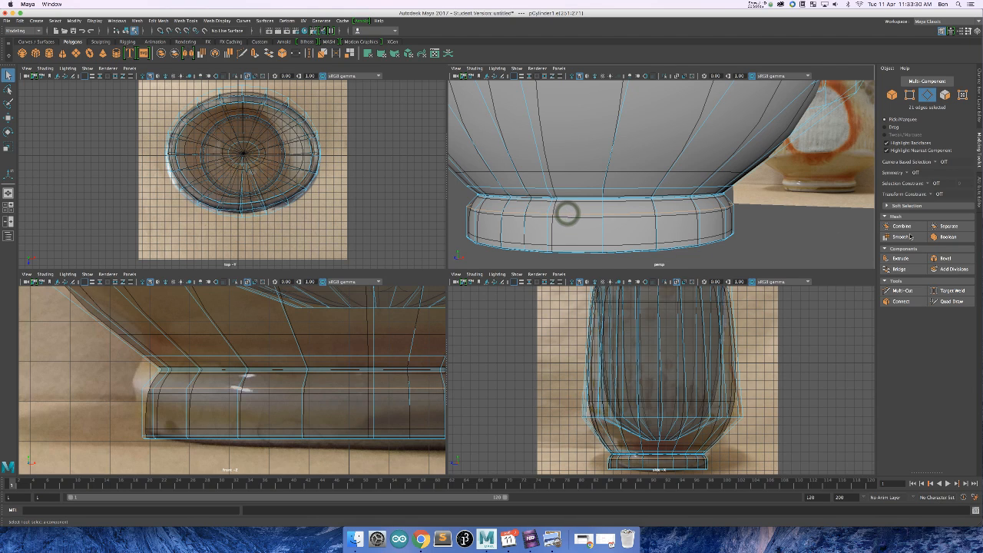
click(943, 259)
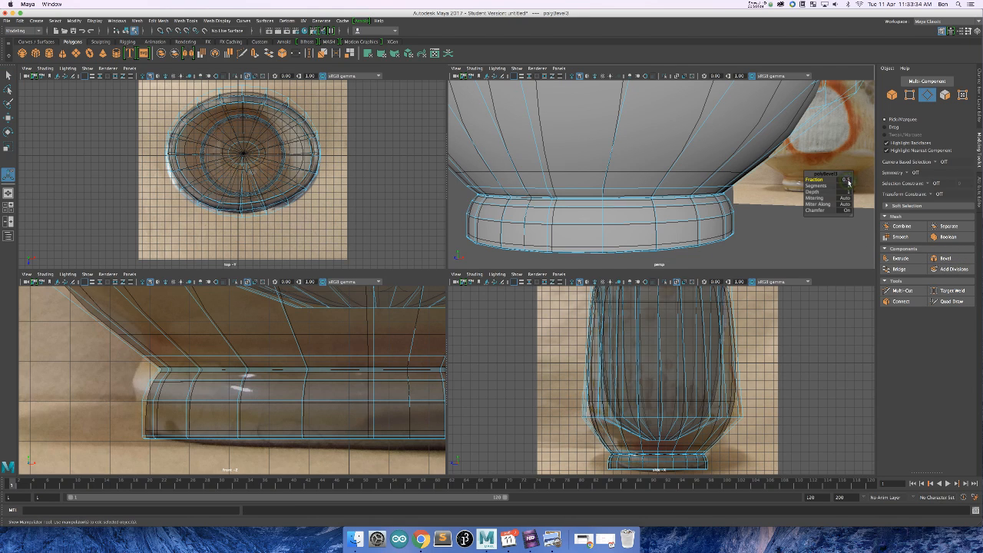
- Show the mesh unsmoothed and set the foot's upper edge bevel to fraction 0.1 with 2 segments
key(1)
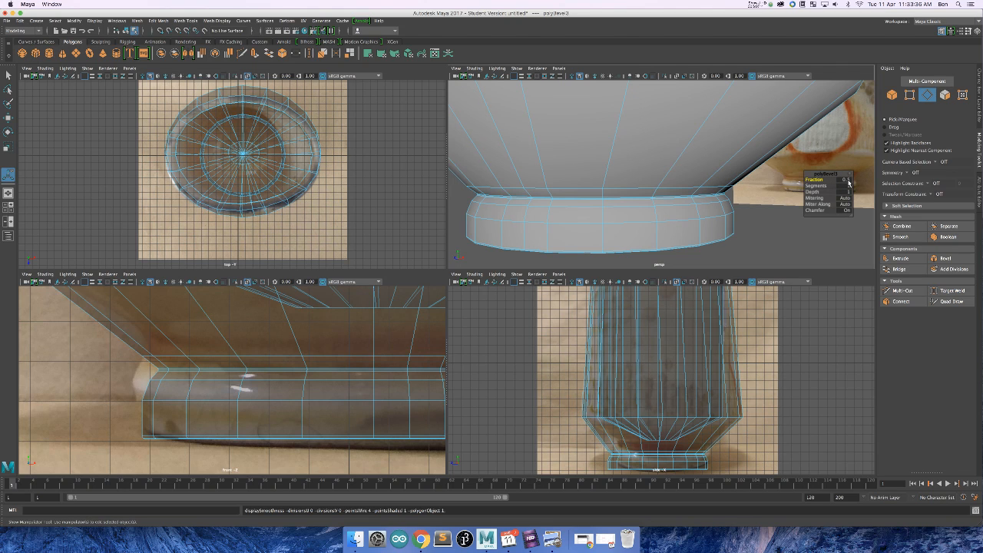
click(847, 180)
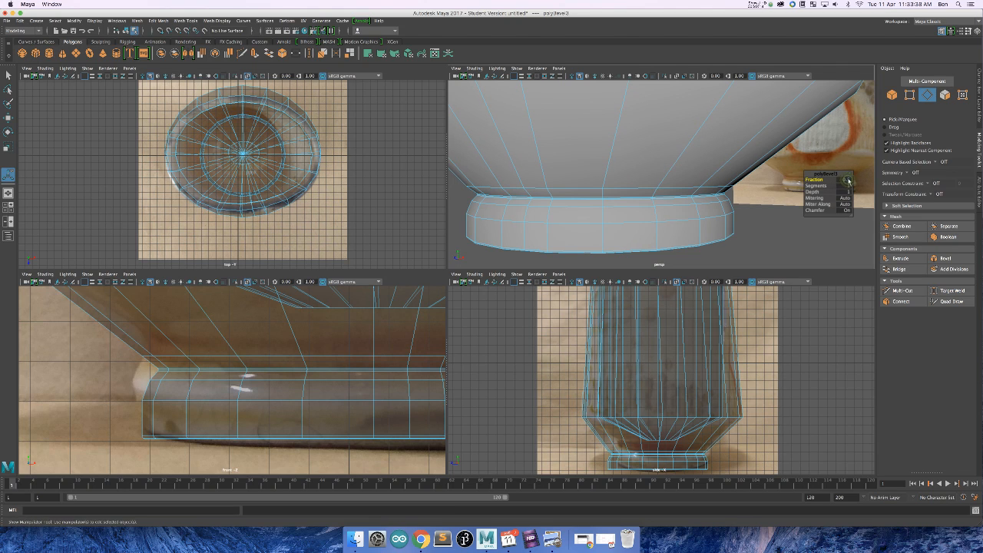
alt+drag(850, 180, 846, 181)
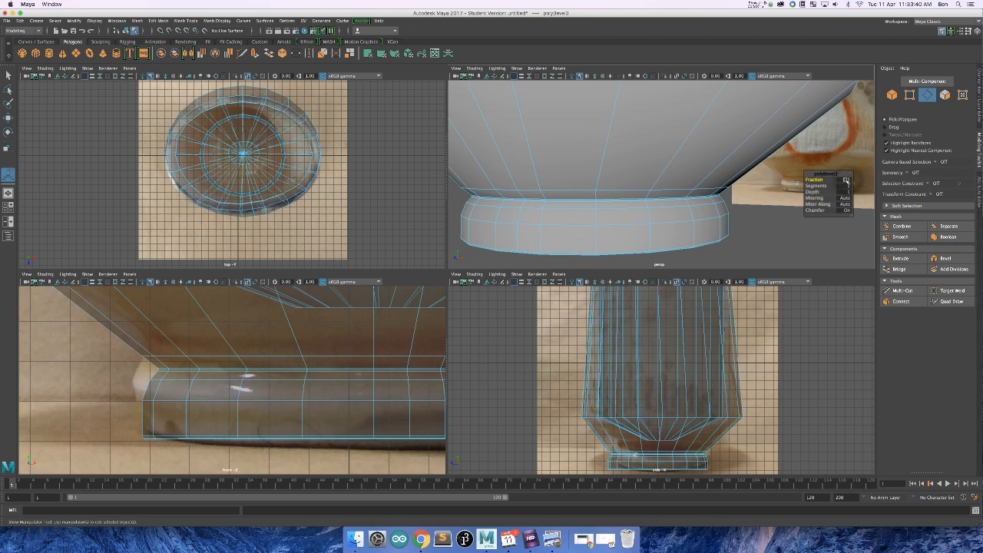
alt+middle_drag(847, 179, 844, 179)
click(848, 180)
click(847, 180)
click(848, 180)
text(0.1)
key(Return)
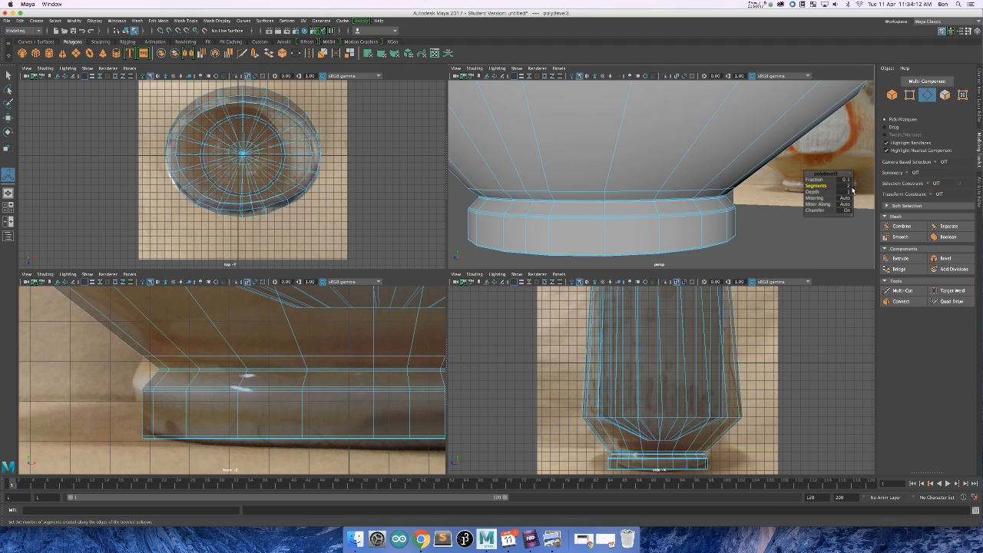
- Deselect the mesh, preview the cup smoothed, and compare the foot's beveled upper edge with the reference image
scroll(803, 258, down, 5)
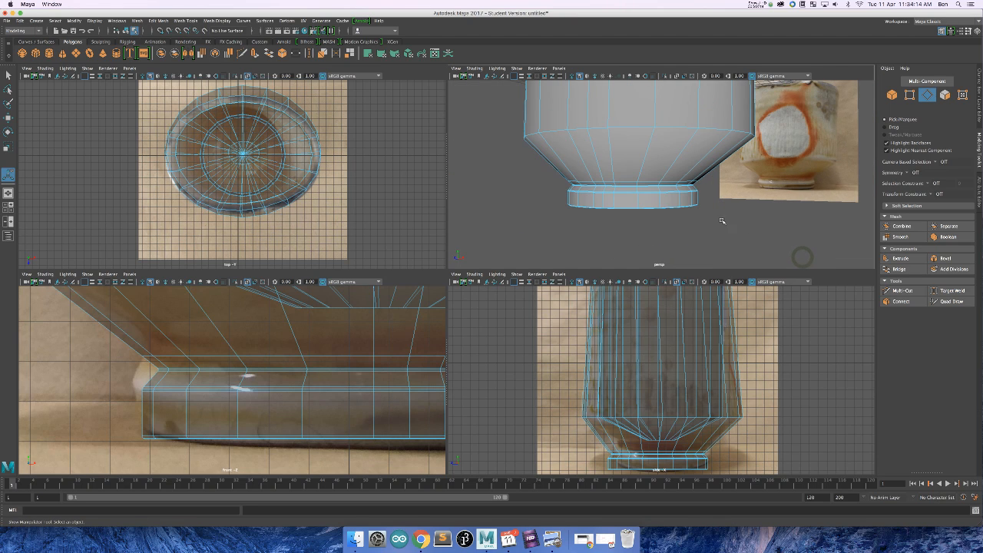
key(3)
scroll(684, 192, up, 3)
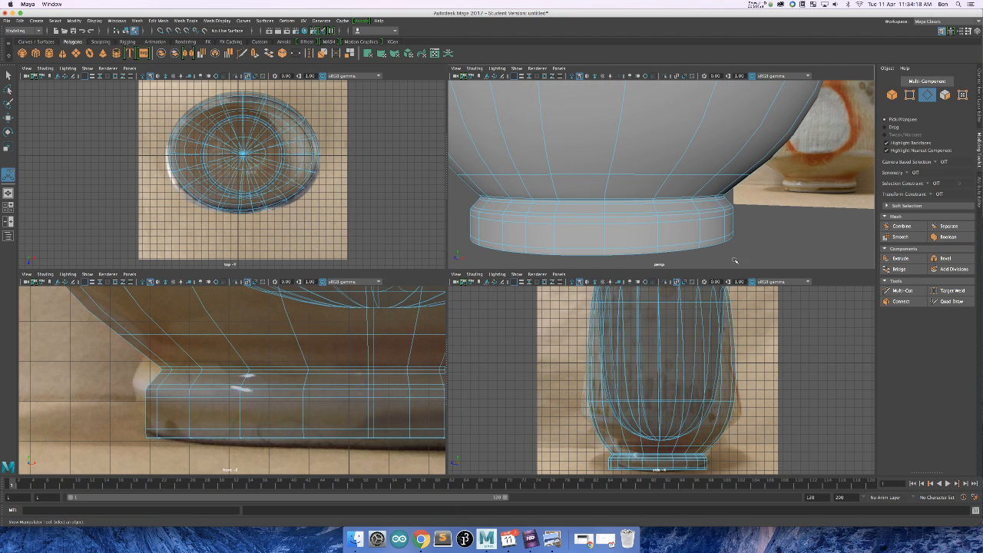
scroll(745, 259, down, 2)
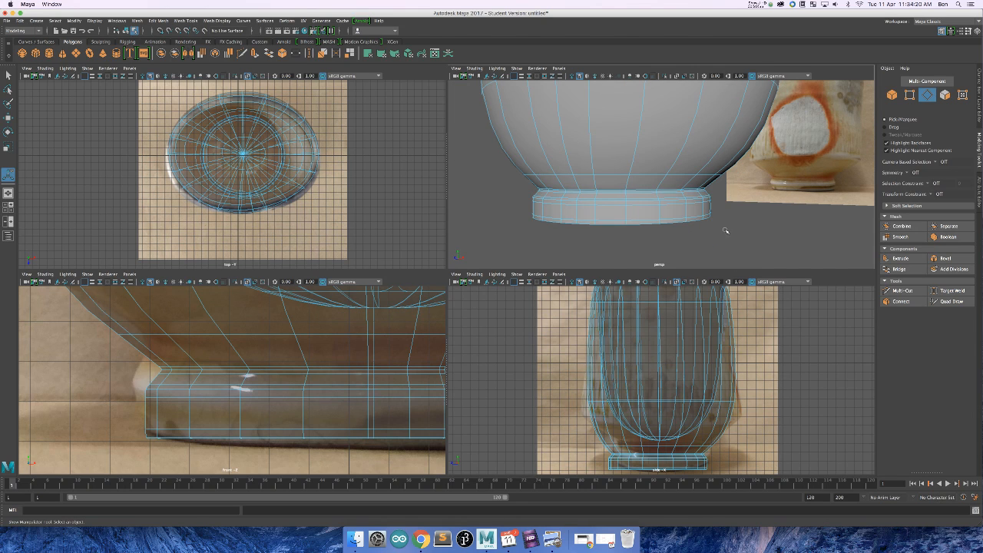
scroll(724, 231, down, 2)
scroll(720, 212, down, 3)
scroll(782, 162, up, 3)
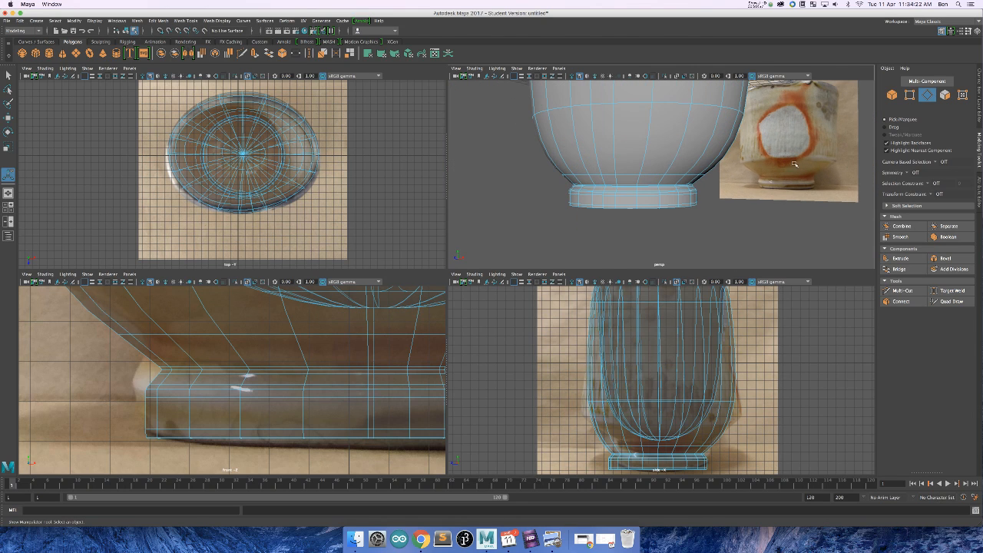
scroll(764, 160, up, 2)
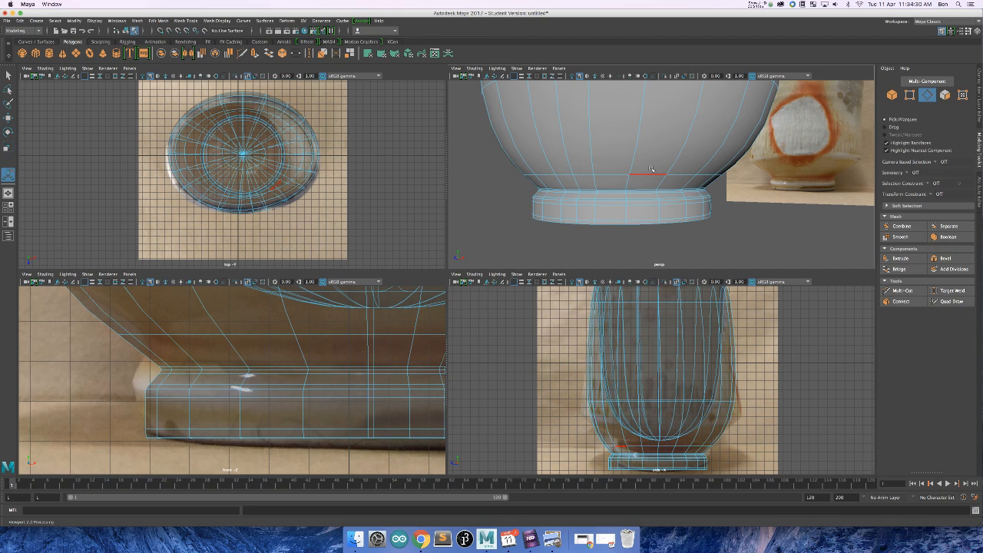
- Return to the unsmoothed mesh, select the edge loop where the wall meets the lower taper, and bevel it with fraction 0.05
key(1)
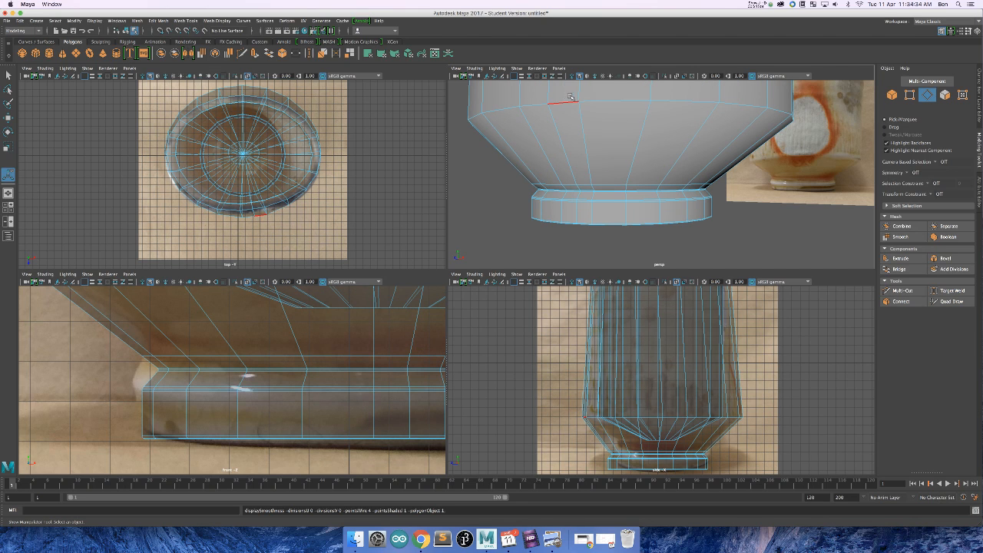
alt+drag(828, 115, 818, 131)
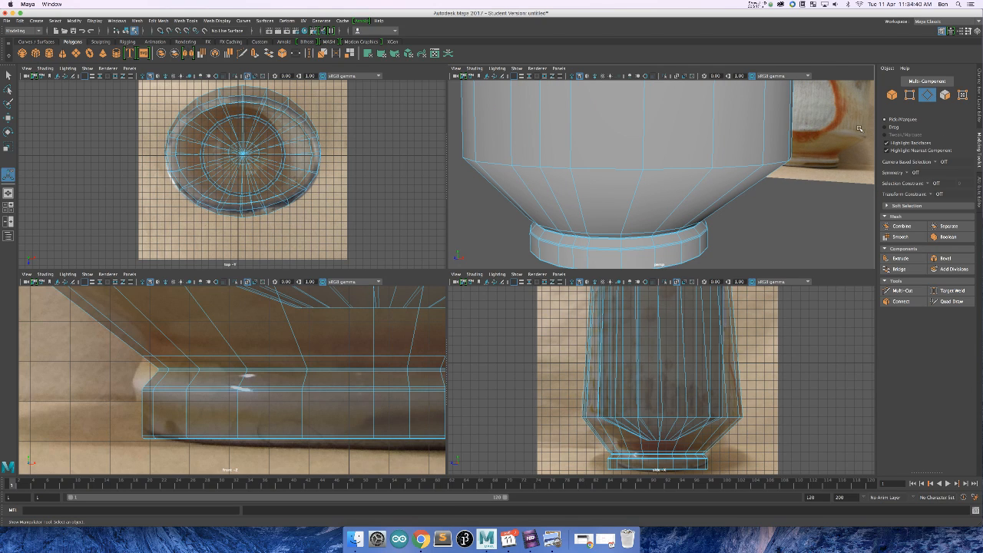
click(681, 168)
double_click(681, 168)
click(951, 260)
drag(848, 179, 848, 185)
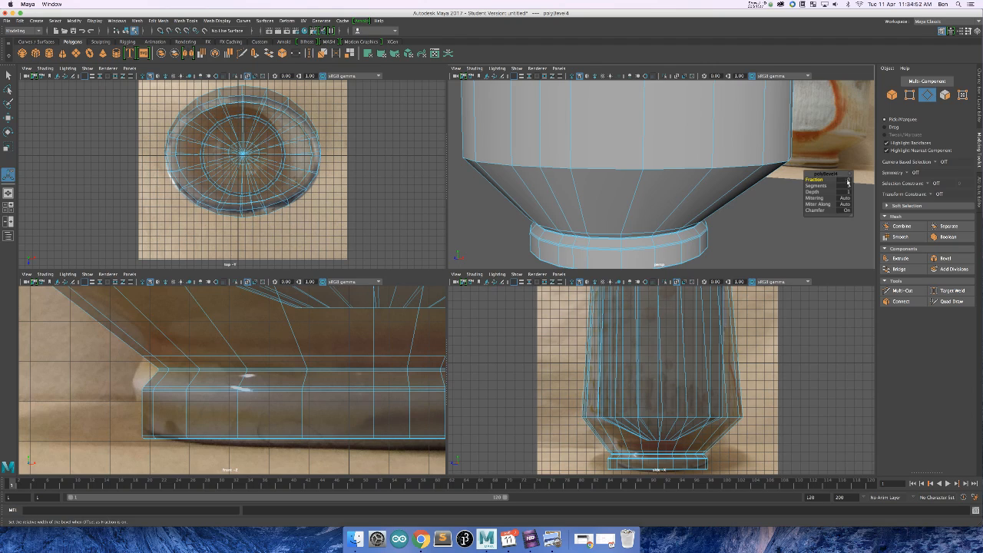
double_click(847, 180)
text(0.05)
key(Return)
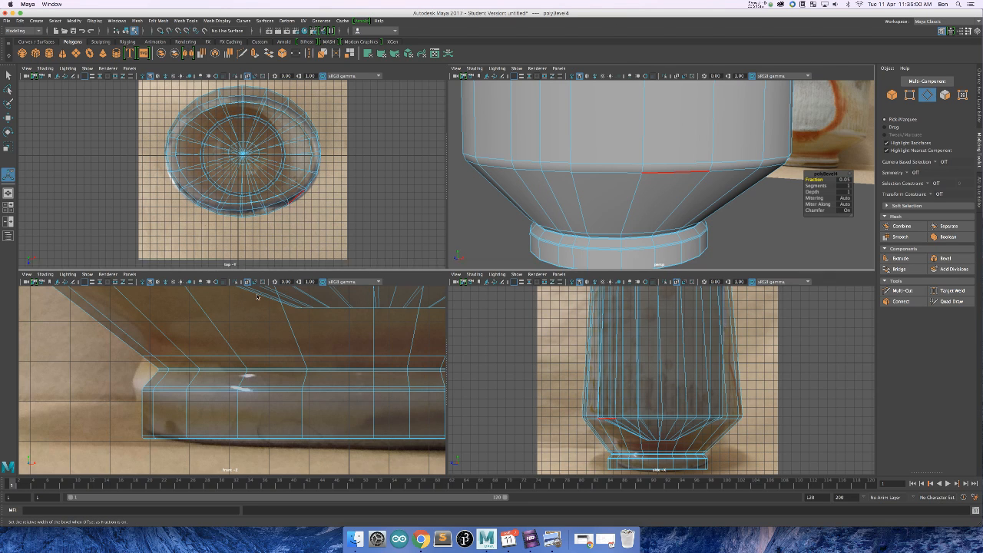
- Inspect the lower wall bevel in the front view and undo the last fraction change
scroll(188, 367, down, 3)
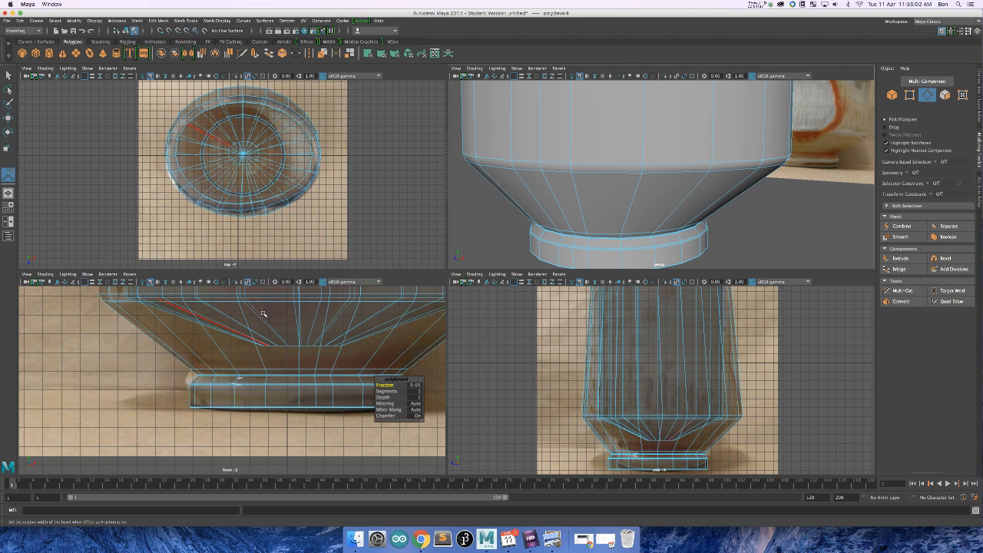
alt+middle_drag(359, 308, 228, 339)
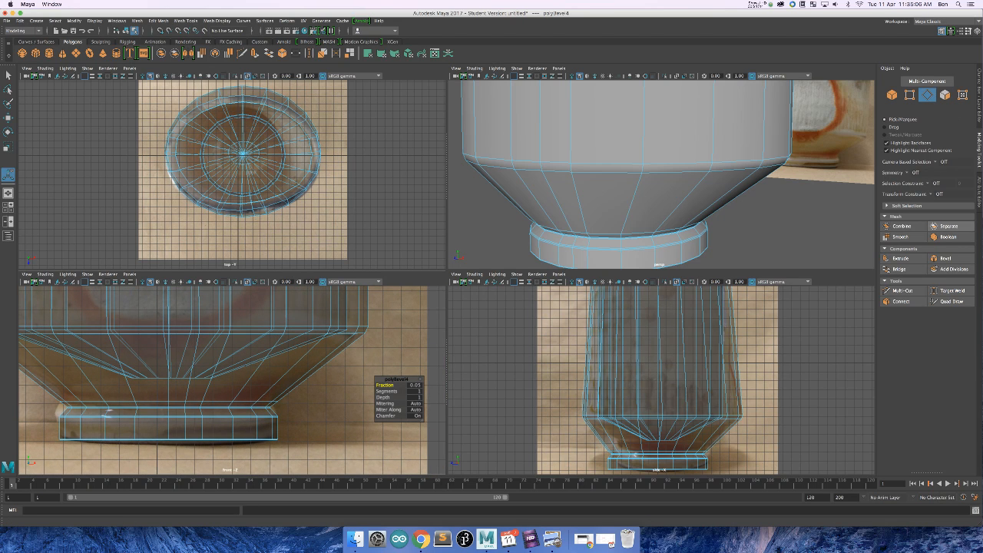
click(768, 164)
key(ctrl+z)
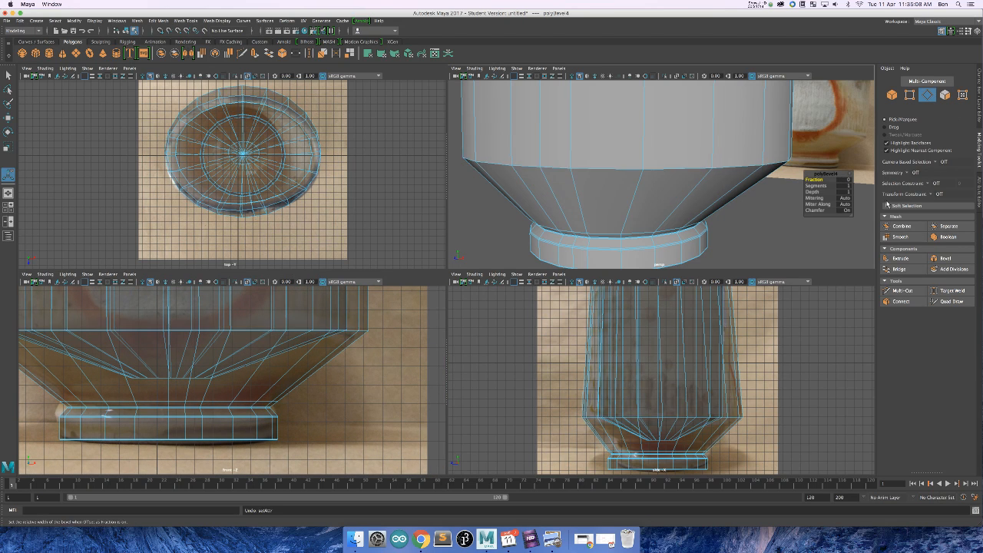
- Set the lower wall bevel to fraction 0.05 with 2 segments and deselect the mesh
click(844, 179)
text(0.05)
key(Return)
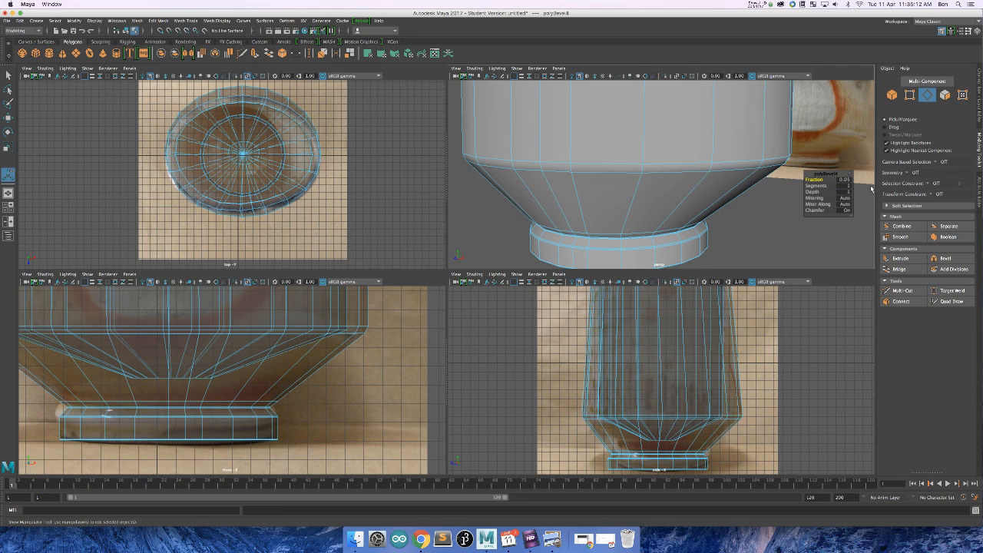
drag(850, 186, 852, 185)
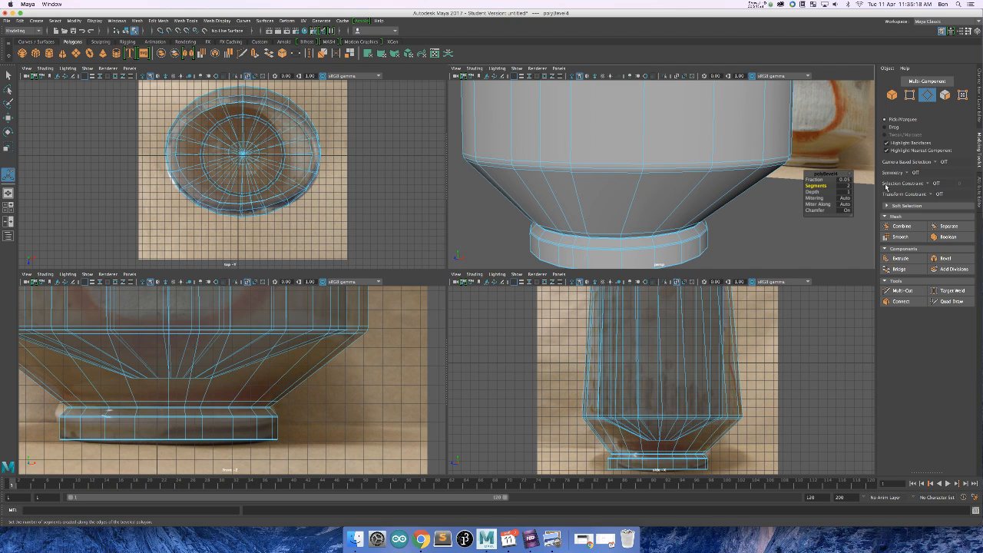
click(756, 240)
- Preview the whole cup smoothed and examine the beveled lower wall edge from several angles
scroll(751, 237, down, 10)
alt+drag(749, 237, 739, 193)
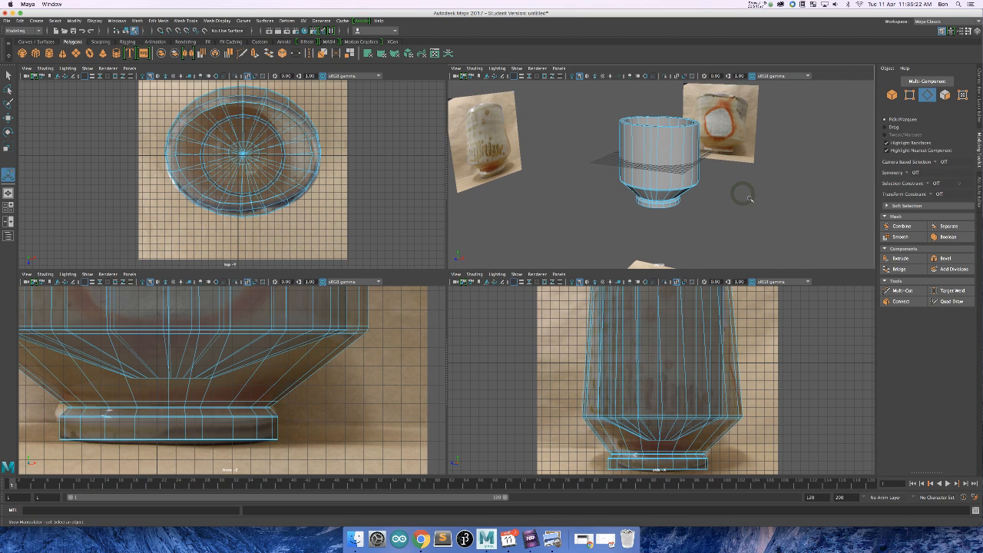
scroll(718, 204, up, 6)
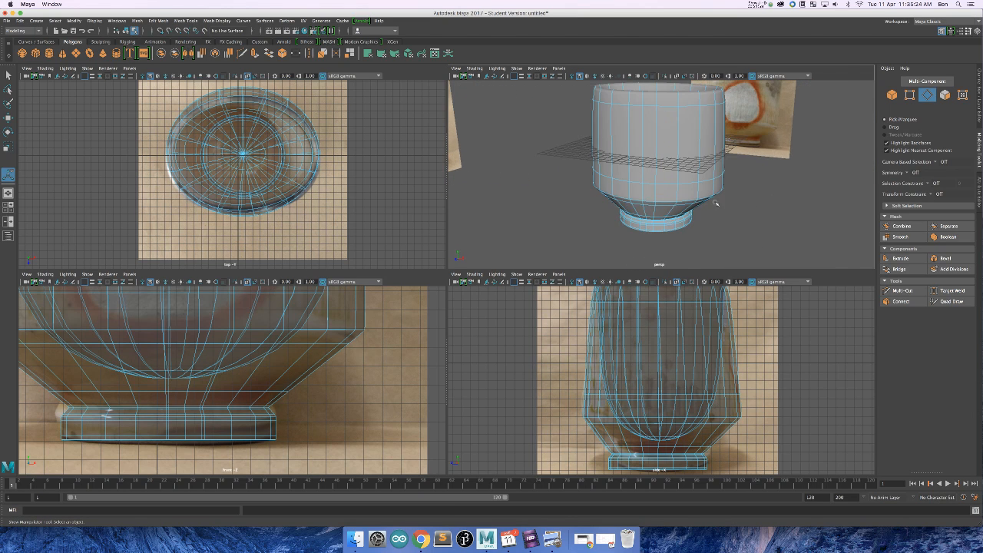
scroll(729, 192, up, 3)
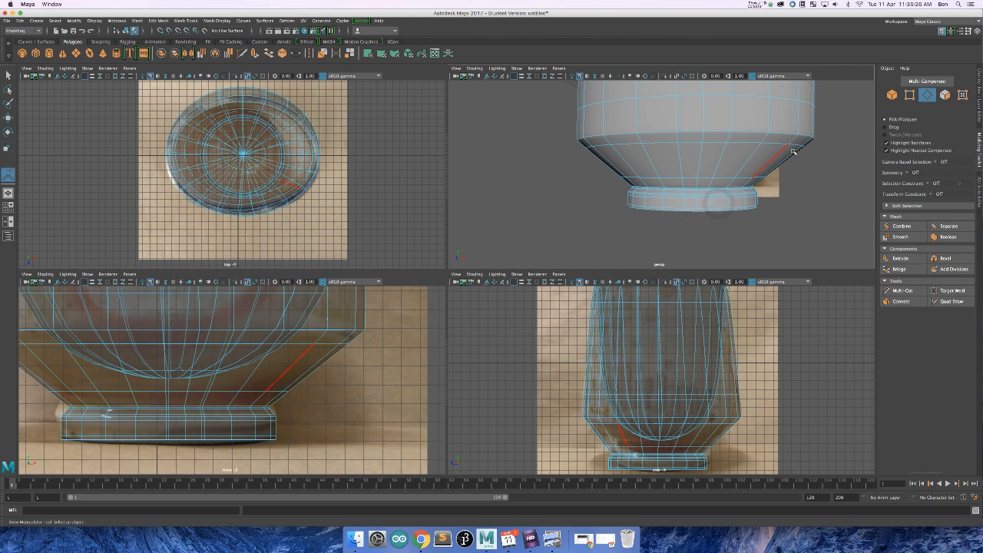
scroll(851, 141, down, 3)
alt+drag(834, 132, 772, 159)
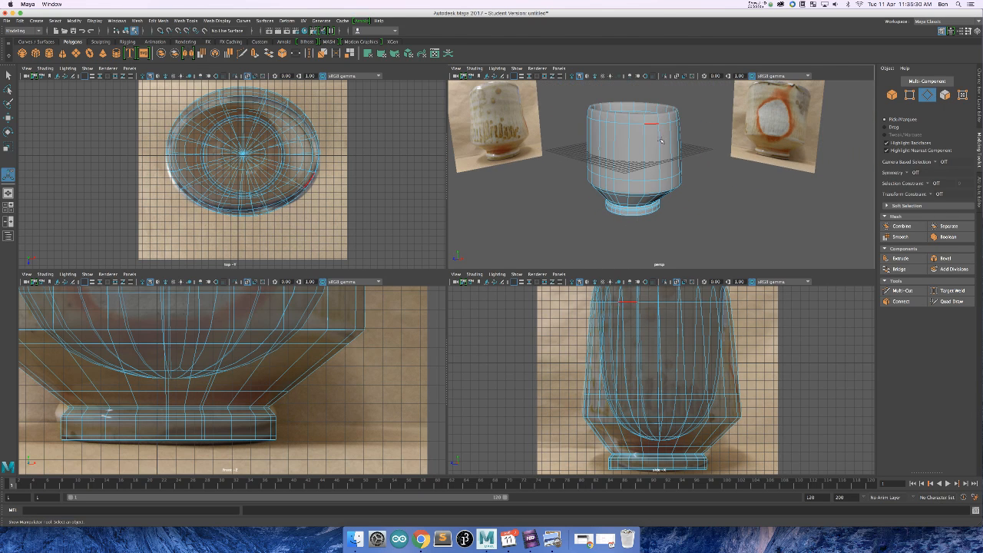
scroll(677, 159, up, 3)
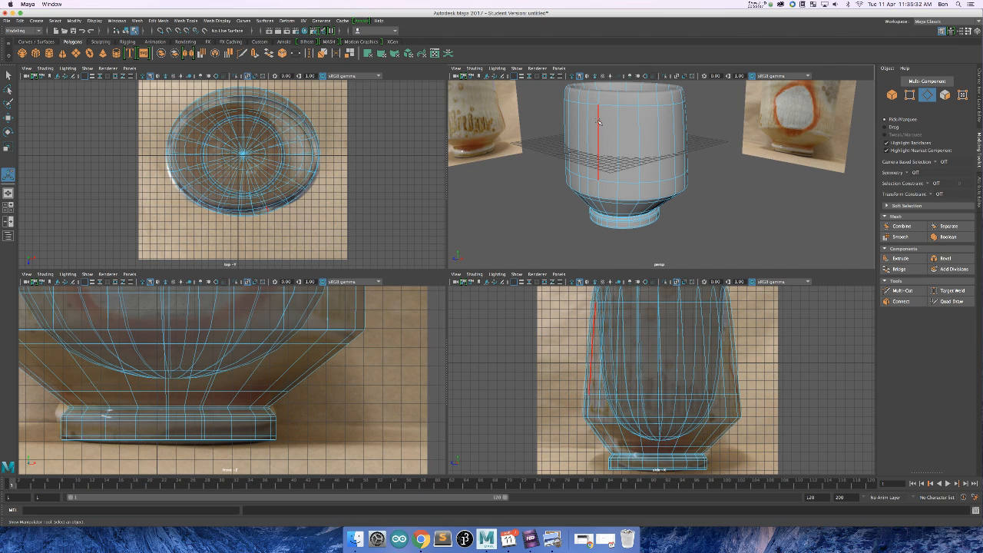
mouse_move(734, 132)
alt+mouse_down()
mouse_move(747, 128)
mouse_move(735, 134)
alt+mouse_up()
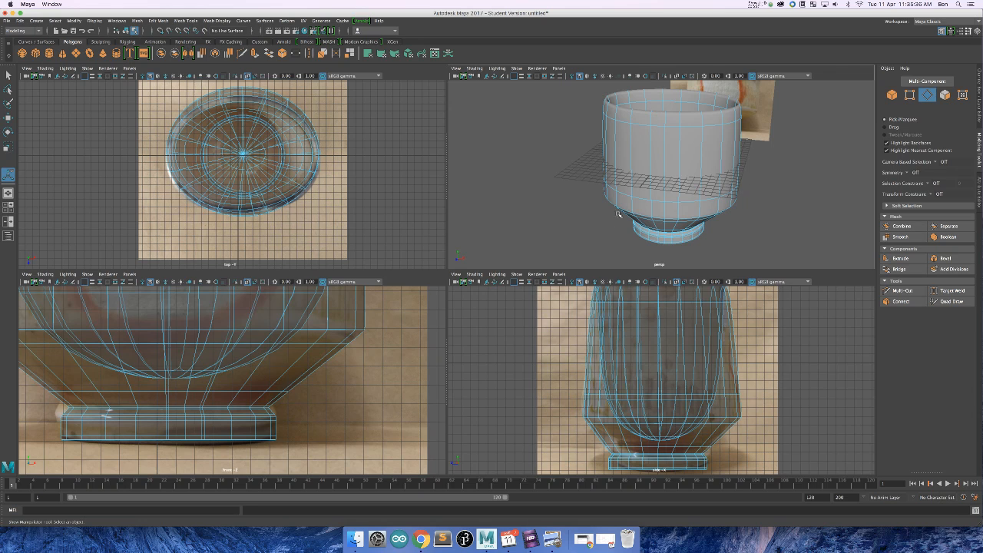
- Compare the cup's smoothed and unsmoothed display, including a view down onto the rim
key(3)
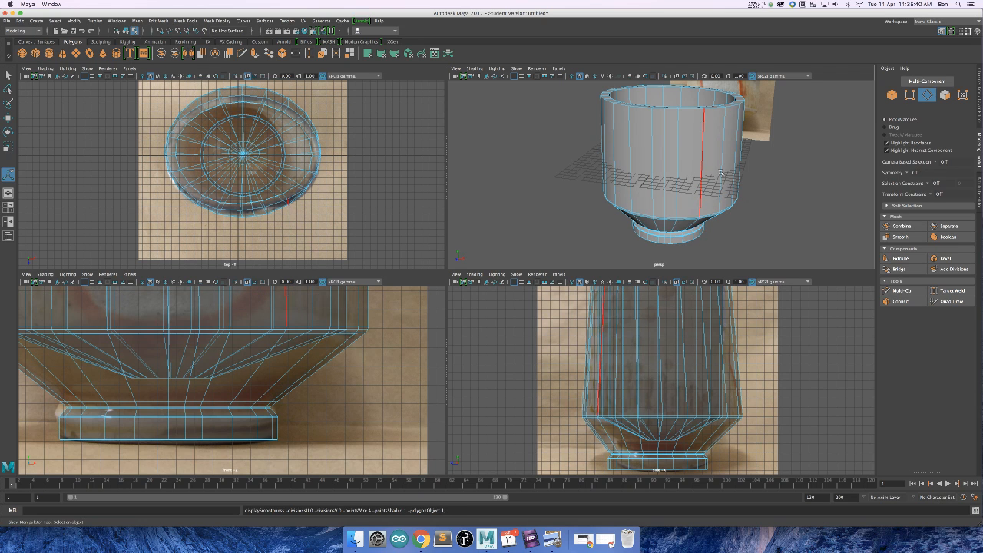
key(1)
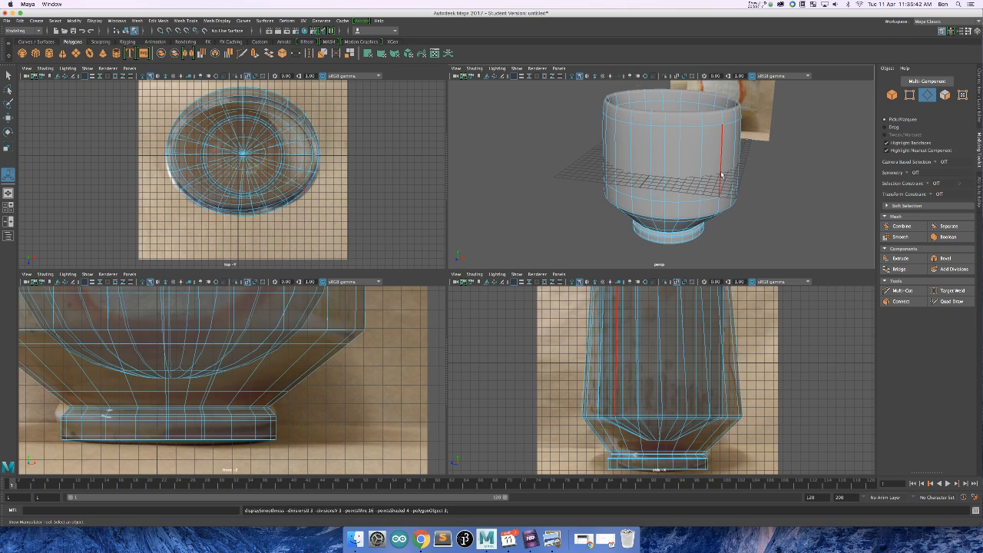
key(3)
mouse_move(748, 213)
alt+mouse_down()
mouse_move(765, 210)
mouse_move(737, 222)
alt+mouse_up()
key(1)
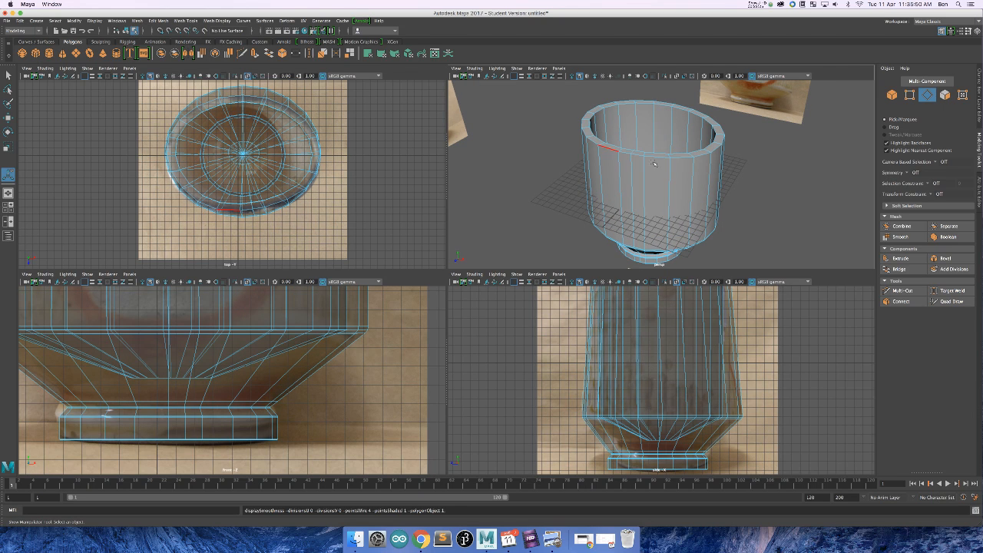
- Examine the unsmoothed cup's overall shape in the perspective view and against the reference images in the orthographic views
alt+drag(656, 163, 726, 140)
scroll(692, 146, down, 3)
scroll(686, 159, down, 5)
scroll(686, 141, up, 5)
scroll(713, 159, down, 5)
scroll(729, 433, down, 2)
scroll(728, 432, down, 2)
scroll(690, 360, down, 1)
scroll(232, 354, down, 5)
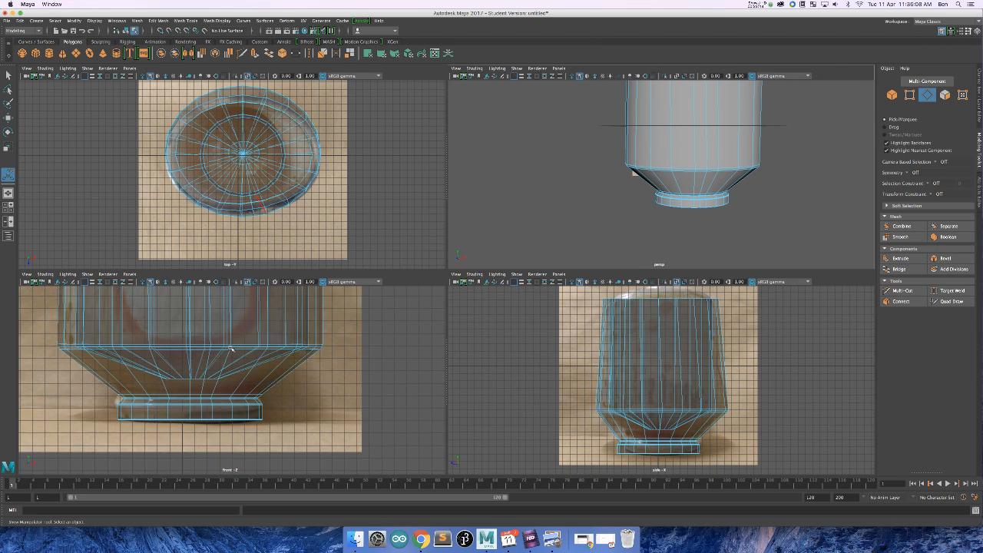
alt+middle_drag(335, 341, 342, 371)
scroll(287, 182, down, 2)
scroll(699, 156, down, 5)
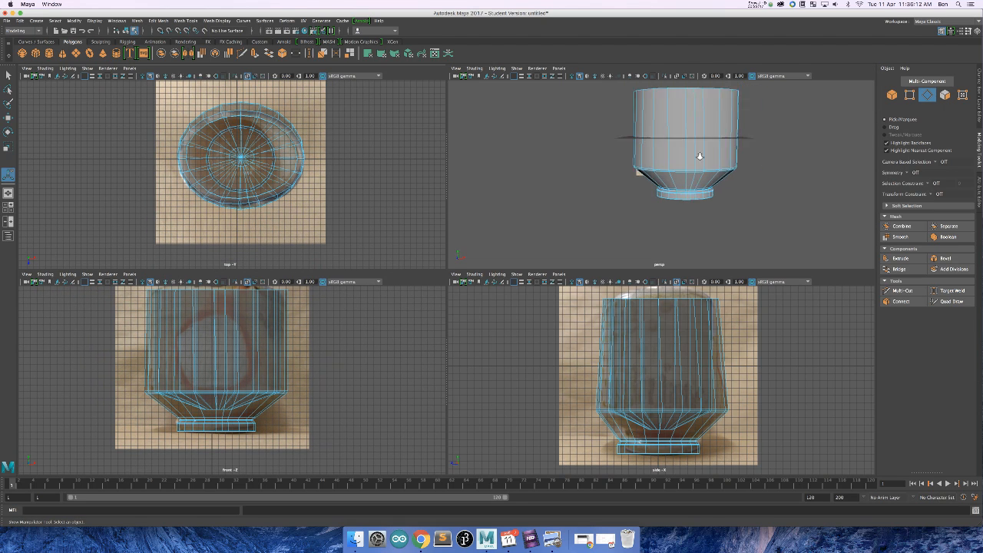
alt+drag(744, 153, 691, 219)
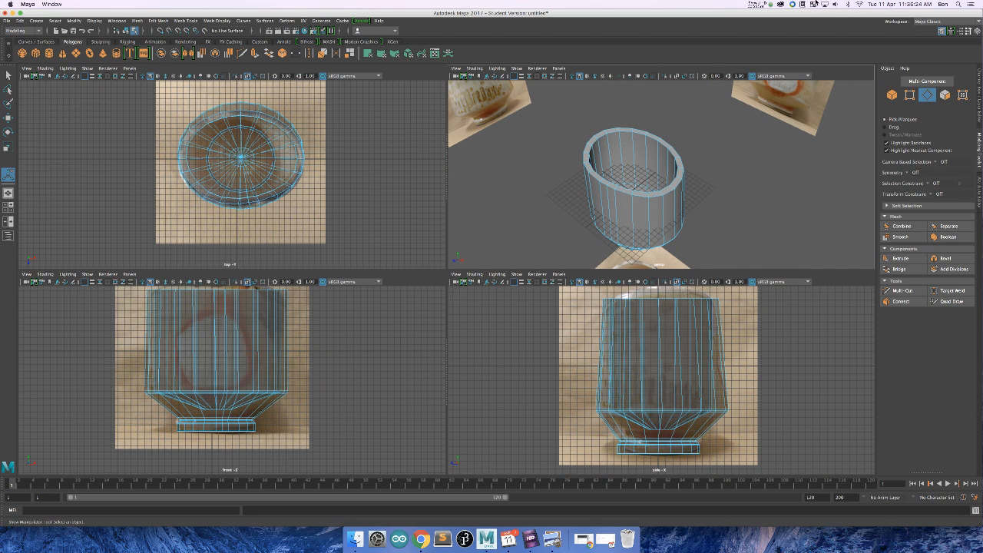
click(769, 4)
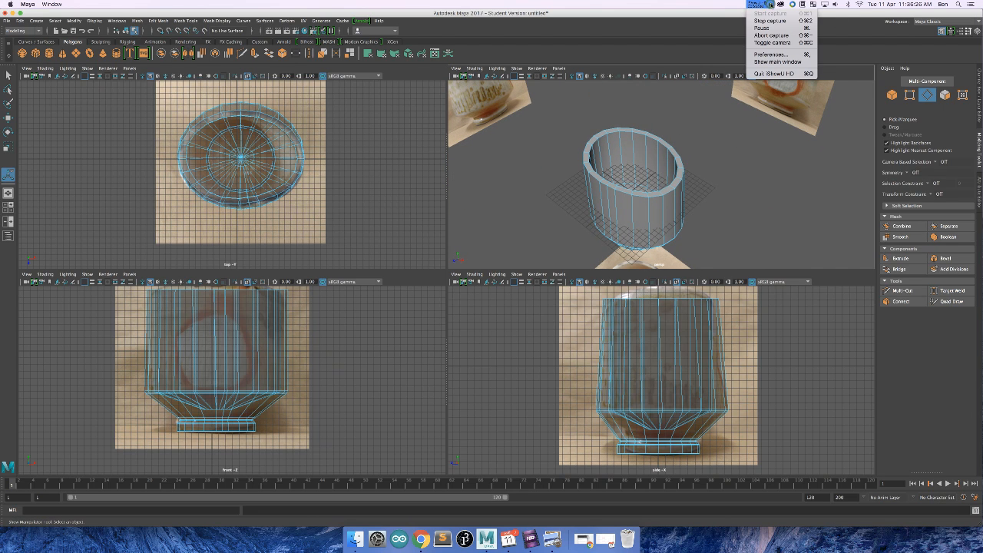